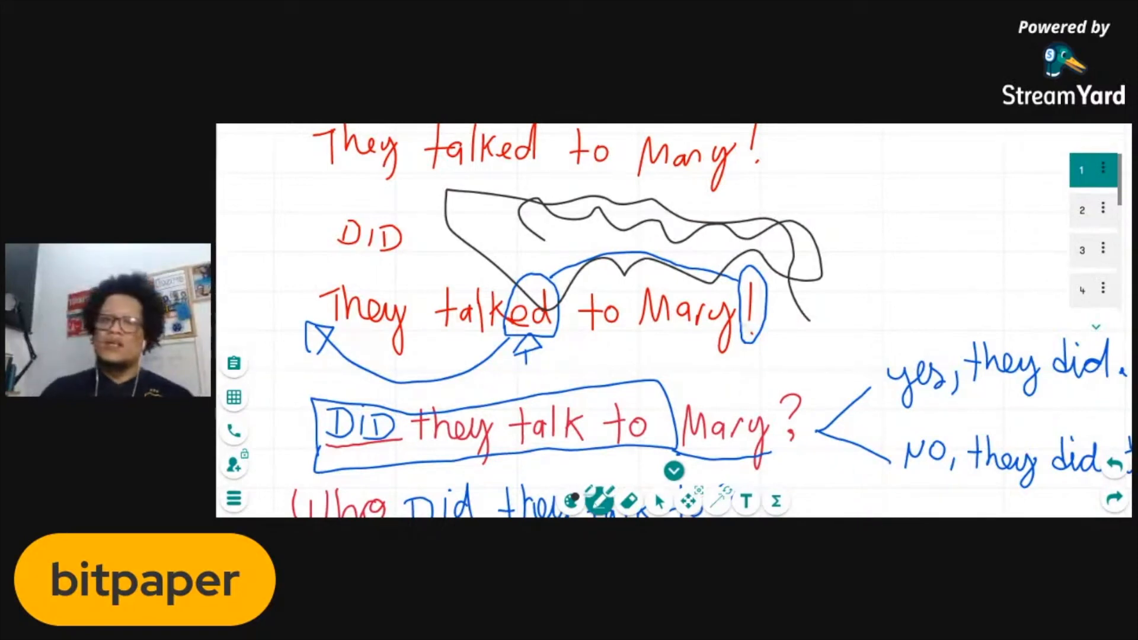
Step: Draw freehand black squiggles over and beside the handwritten sentences on page 1
mouse_move(901, 262)
left_mouse_down()
mouse_move(833, 320)
mouse_move(866, 369)
mouse_move(947, 272)
mouse_move(865, 237)
mouse_move(791, 323)
mouse_move(847, 422)
mouse_move(958, 249)
mouse_move(813, 222)
left_mouse_up()
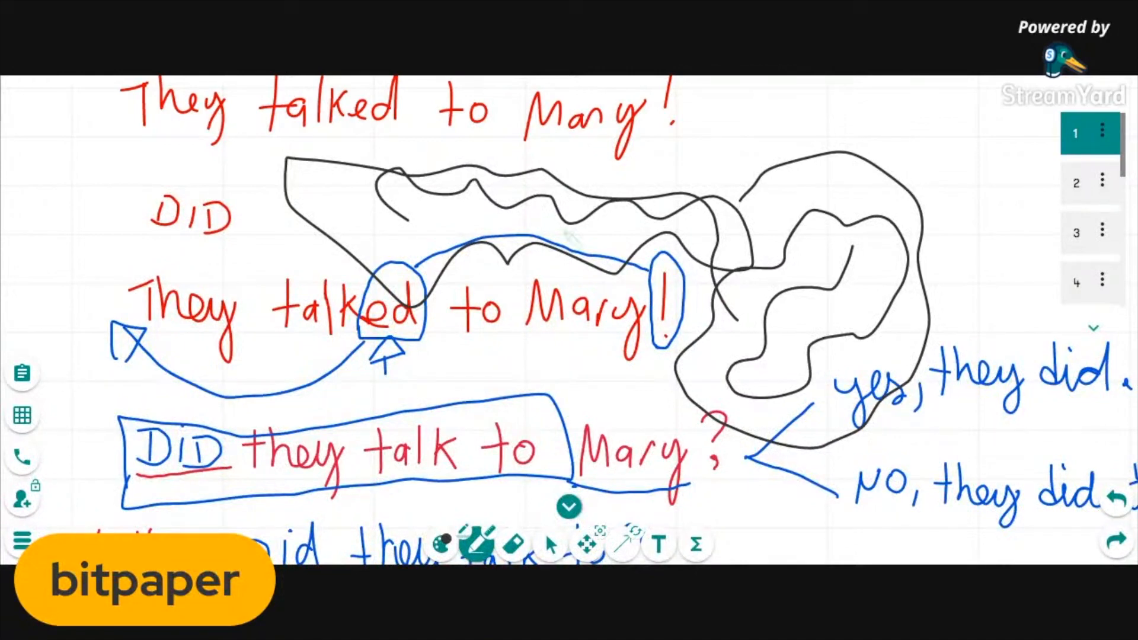
mouse_move(670, 161)
left_mouse_down()
mouse_move(596, 171)
mouse_move(533, 255)
mouse_move(540, 266)
left_mouse_up()
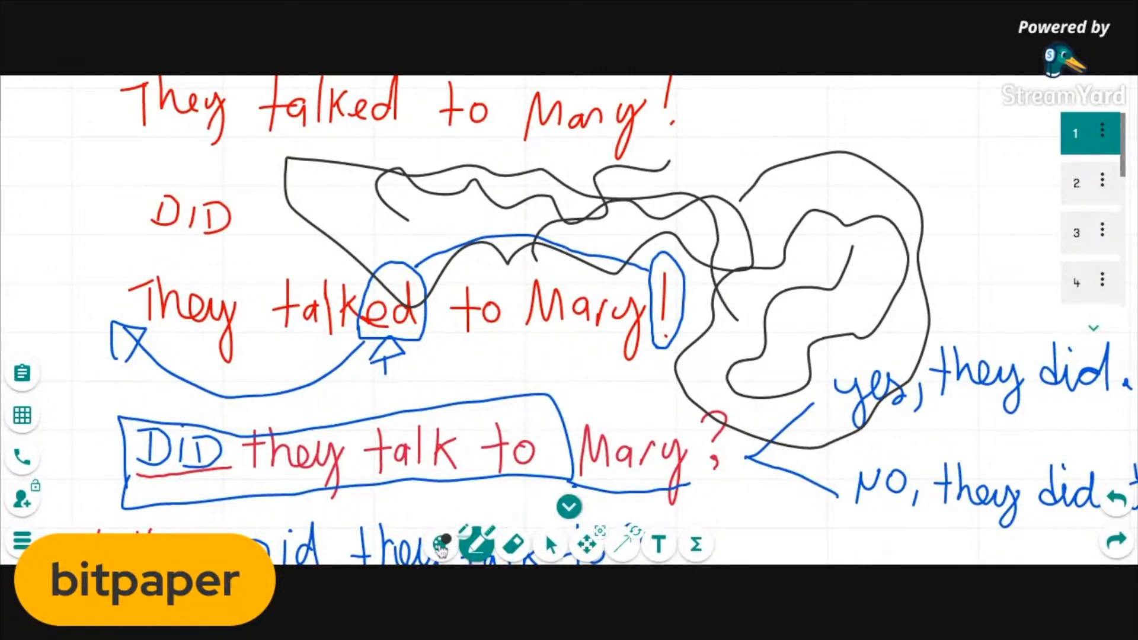
Step: Switch to page 2, set the pen colour to pink and make the pen slightly wider
left_click(1094, 331)
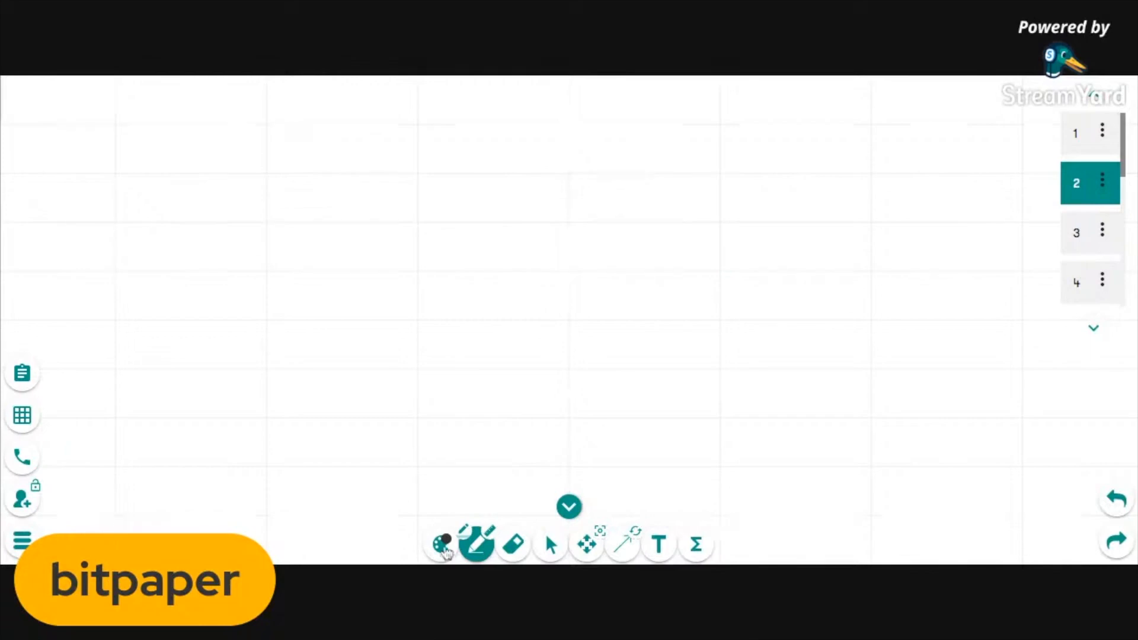
left_click(442, 544)
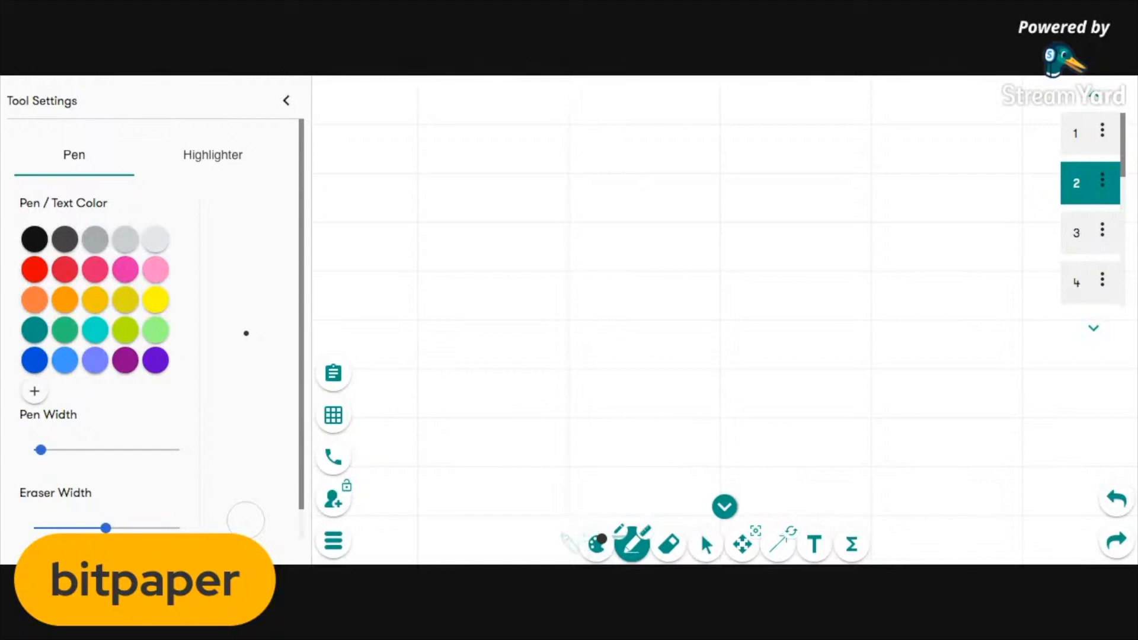
left_click(102, 271)
mouse_move(41, 450)
left_mouse_down()
mouse_move(154, 449)
mouse_move(36, 449)
mouse_move(88, 449)
mouse_move(52, 449)
left_mouse_up()
left_click(299, 106)
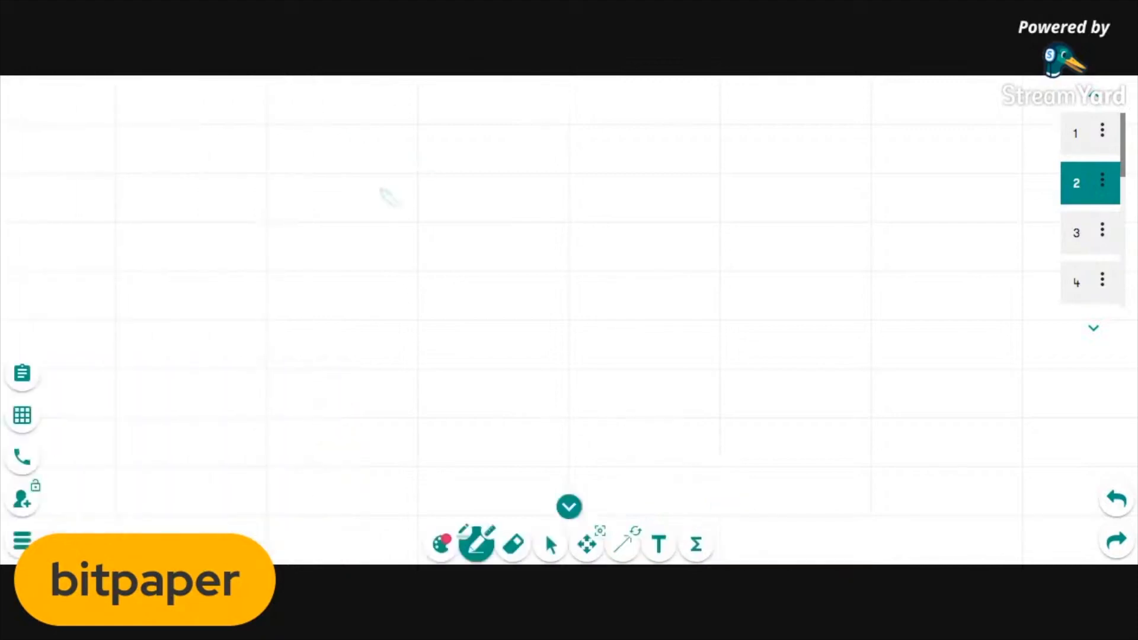
Step: Handwrite a first name in pink cursive on page 2, adding its crossbar, accent and dot
mouse_move(191, 171)
left_mouse_down()
mouse_move(282, 140)
mouse_move(273, 261)
mouse_move(294, 269)
mouse_move(305, 201)
mouse_move(391, 216)
mouse_move(368, 255)
mouse_move(416, 204)
mouse_move(463, 202)
mouse_move(481, 248)
mouse_move(544, 221)
mouse_move(540, 237)
mouse_move(559, 237)
left_mouse_up()
left_click(492, 175)
left_click_drag(407, 187, 431, 169)
left_click_drag(251, 203, 296, 200)
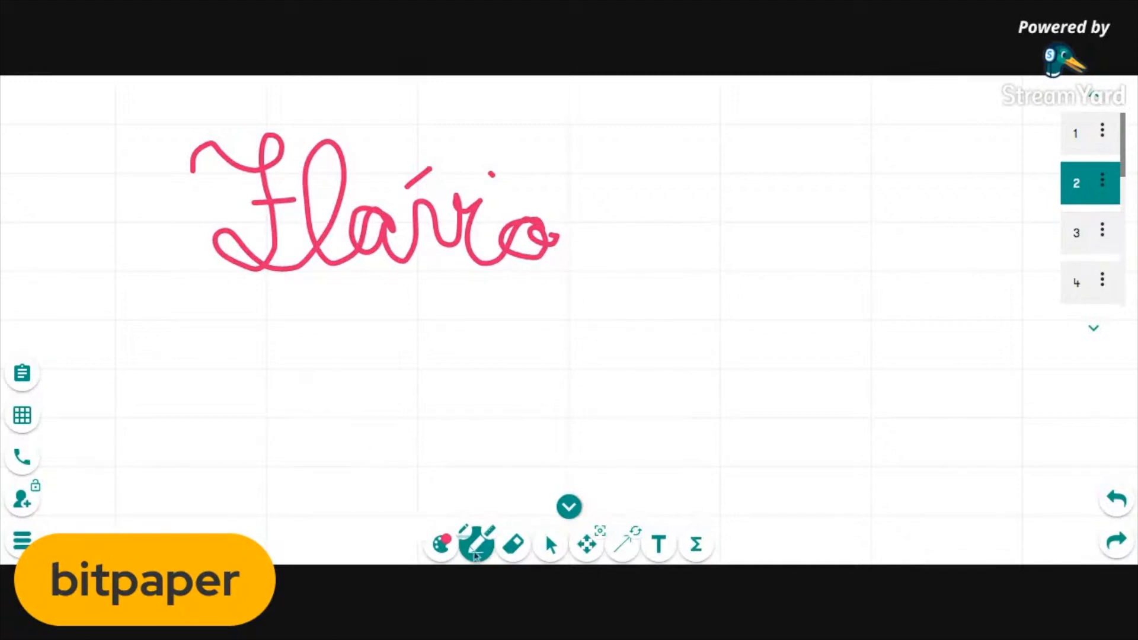
Step: Review the highlighter settings and draw a pink wavy pen line beneath the handwritten name
left_click(442, 546)
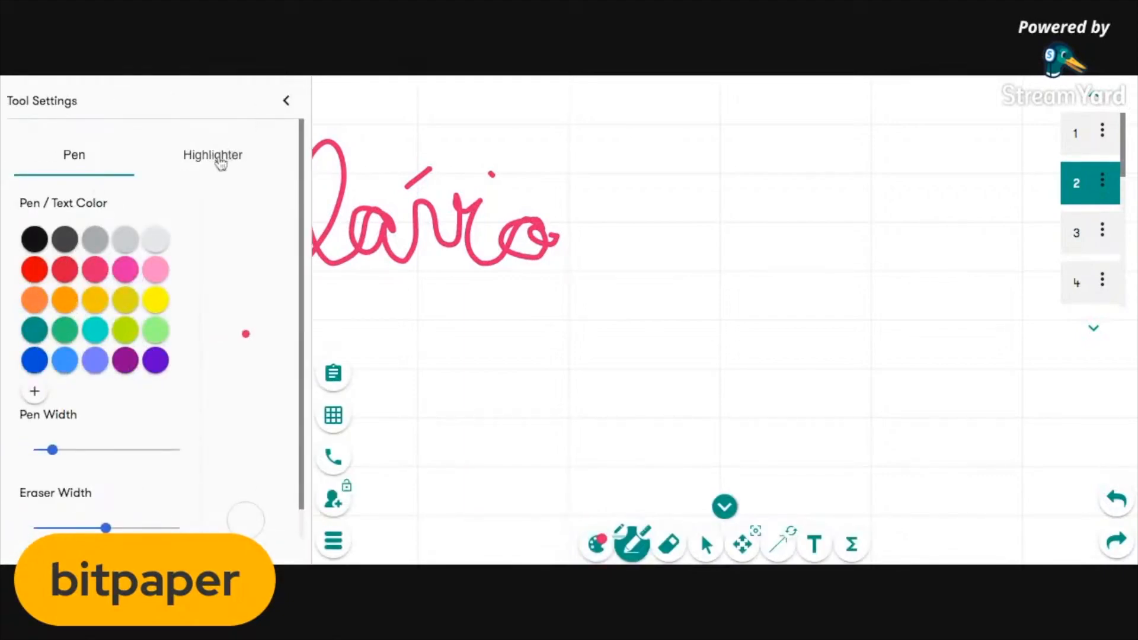
left_click(219, 158)
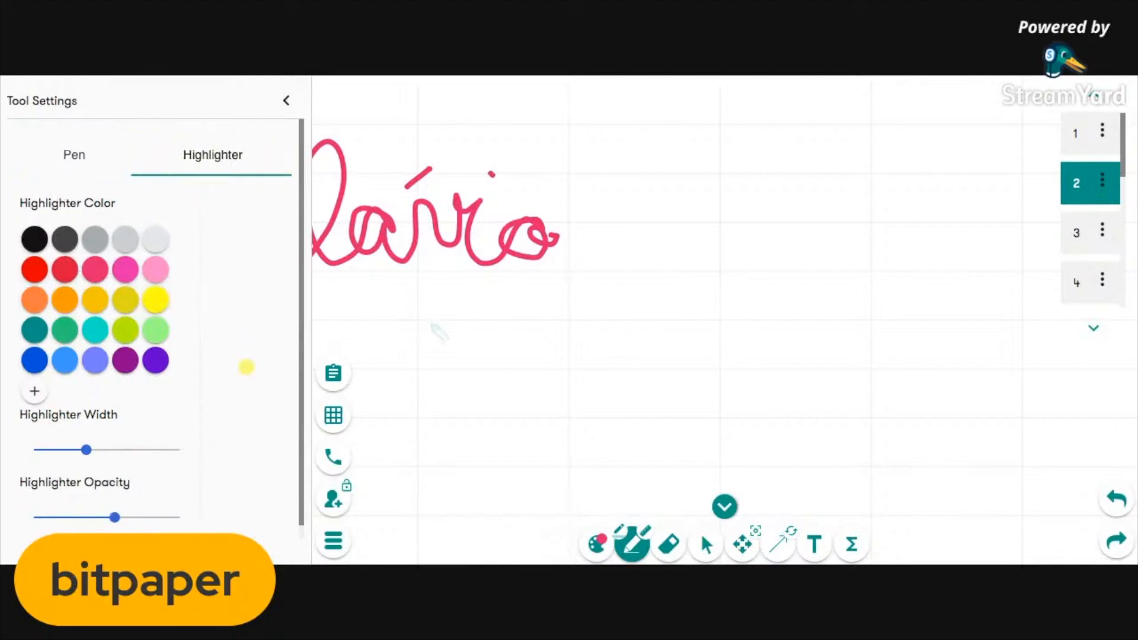
mouse_move(427, 319)
left_mouse_down()
mouse_move(542, 335)
mouse_move(645, 305)
left_mouse_up()
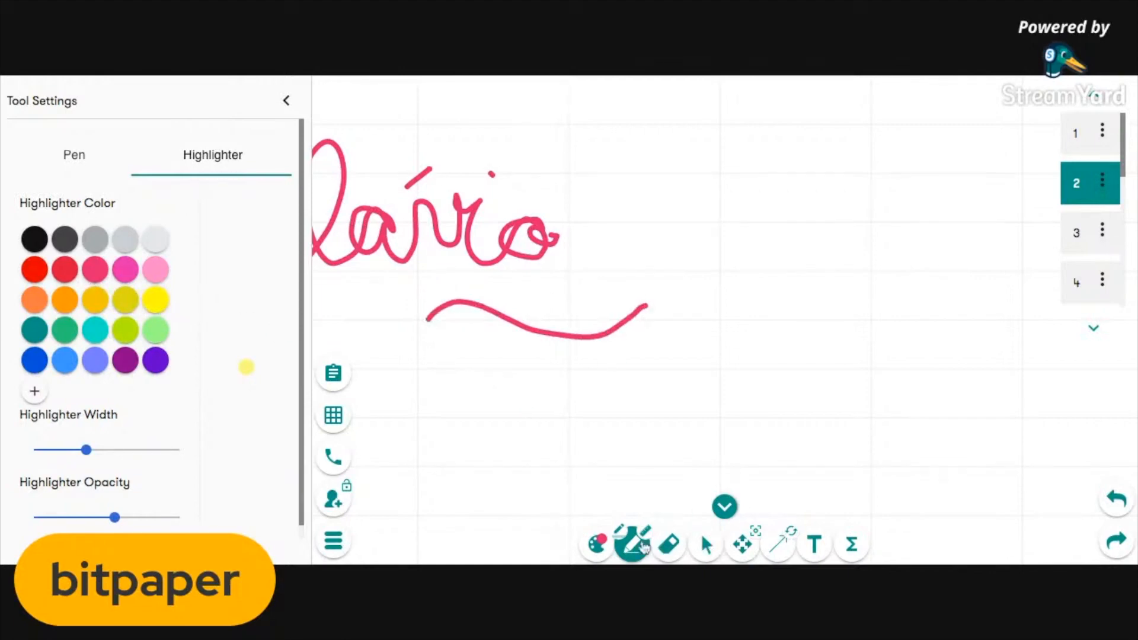
left_click(74, 155)
left_click(238, 171)
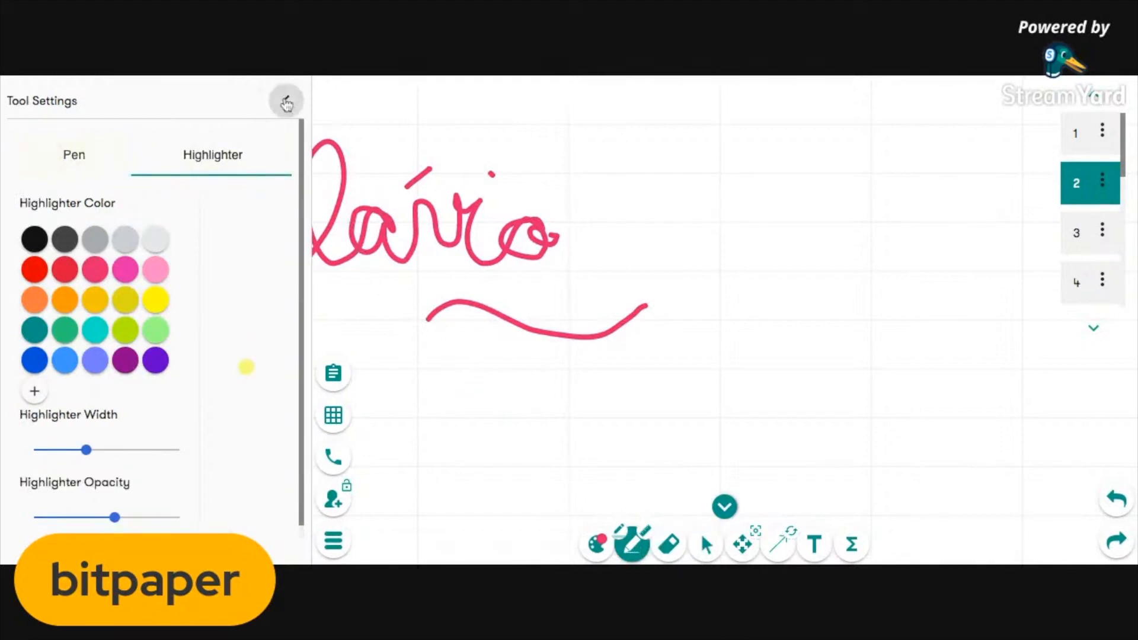
left_click(286, 104)
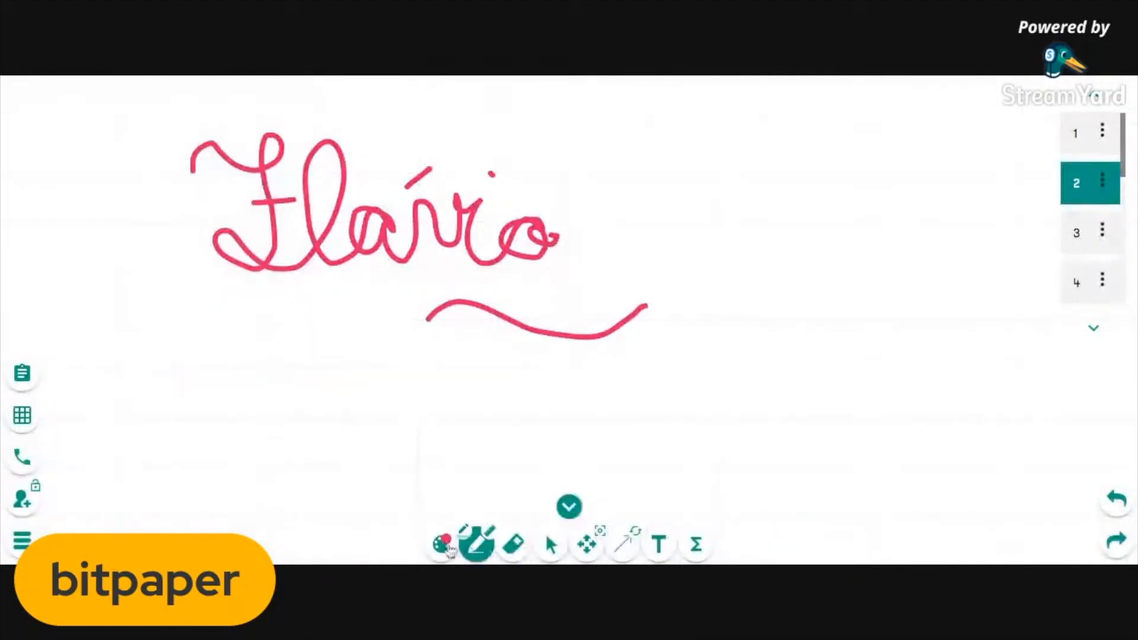
Step: Erase the handwritten name and the wavy line from page 2
left_click(514, 546)
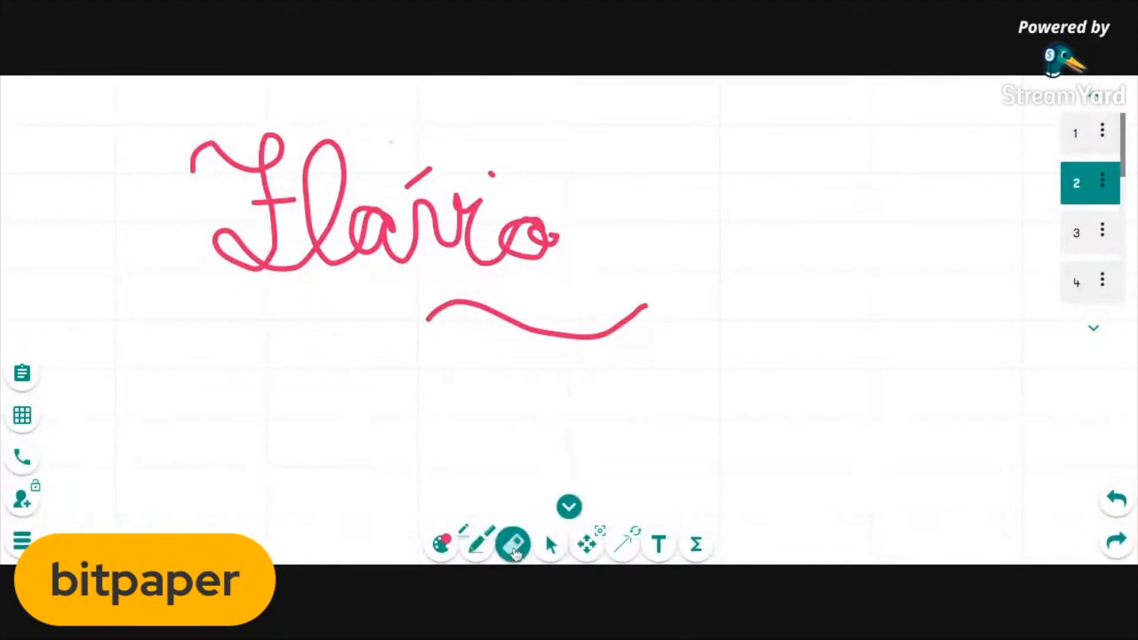
mouse_move(639, 309)
left_mouse_down()
mouse_move(648, 297)
mouse_move(508, 356)
mouse_move(515, 308)
left_mouse_up()
mouse_move(545, 177)
left_mouse_down()
mouse_move(475, 158)
mouse_move(429, 157)
mouse_move(415, 171)
left_mouse_up()
mouse_move(267, 145)
left_mouse_down()
mouse_move(177, 140)
mouse_move(186, 170)
mouse_move(216, 158)
mouse_move(236, 170)
mouse_move(221, 180)
left_mouse_up()
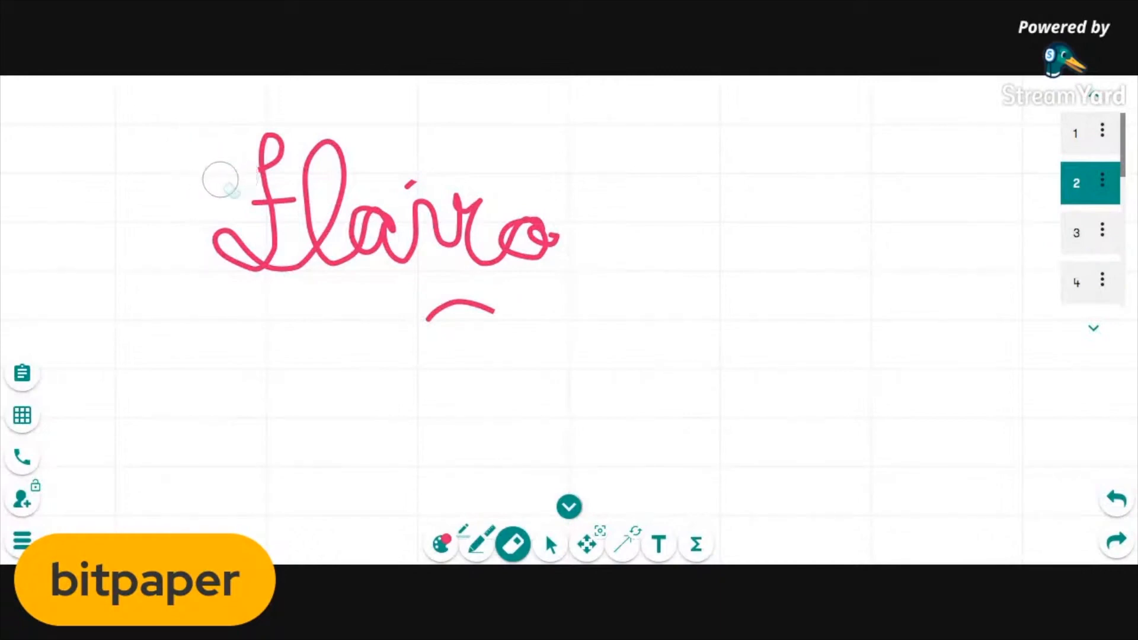
mouse_move(460, 296)
left_mouse_down()
mouse_move(490, 308)
mouse_move(434, 318)
left_mouse_up()
left_click_drag(553, 261, 545, 238)
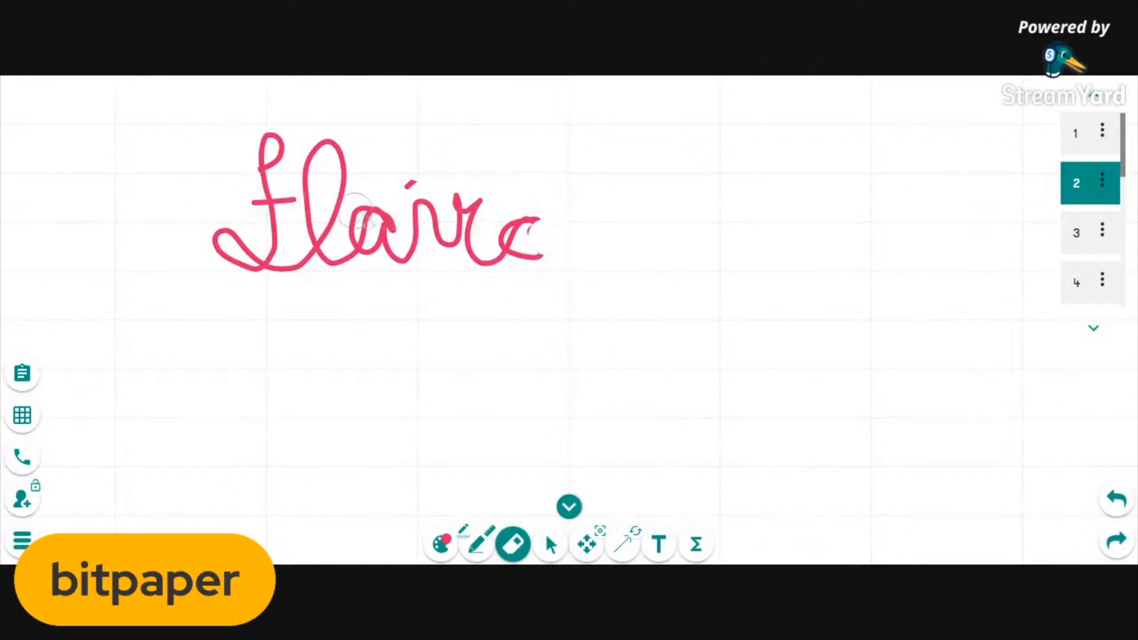
mouse_move(539, 247)
left_mouse_down()
mouse_move(473, 257)
mouse_move(493, 198)
mouse_move(513, 211)
mouse_move(396, 188)
mouse_move(368, 254)
mouse_move(386, 231)
mouse_move(323, 247)
mouse_move(308, 148)
mouse_move(333, 197)
mouse_move(316, 261)
mouse_move(231, 233)
mouse_move(264, 267)
mouse_move(257, 162)
mouse_move(279, 139)
mouse_move(292, 211)
left_mouse_up()
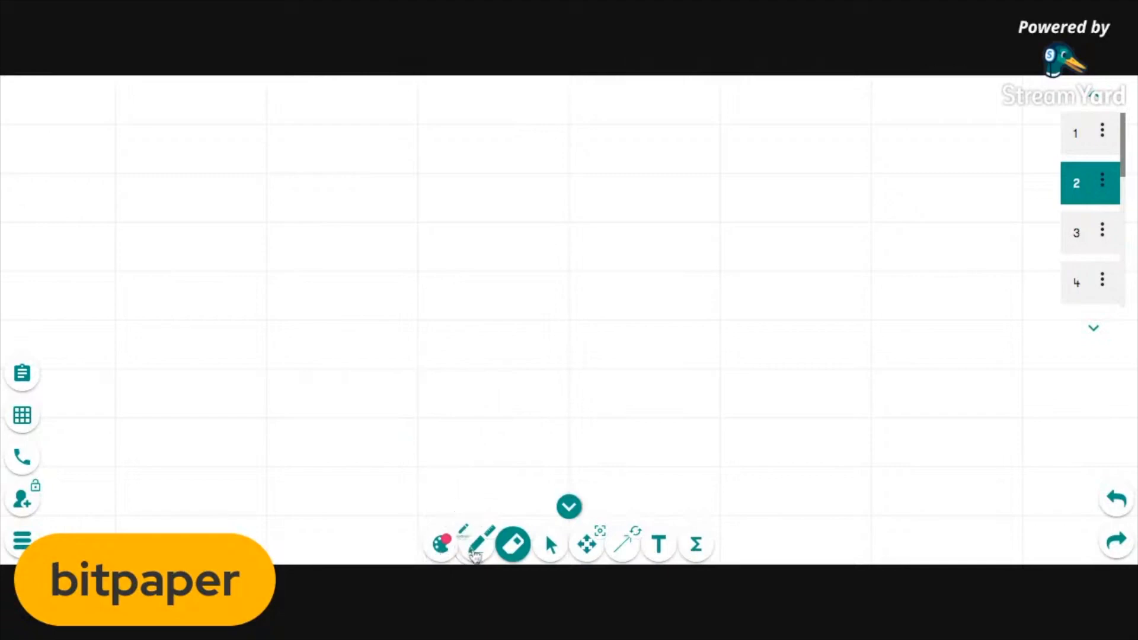
Step: Draw a pink wavy pen line, and add yellow highlighter strokes around it and in a shaded box above
left_click(478, 548)
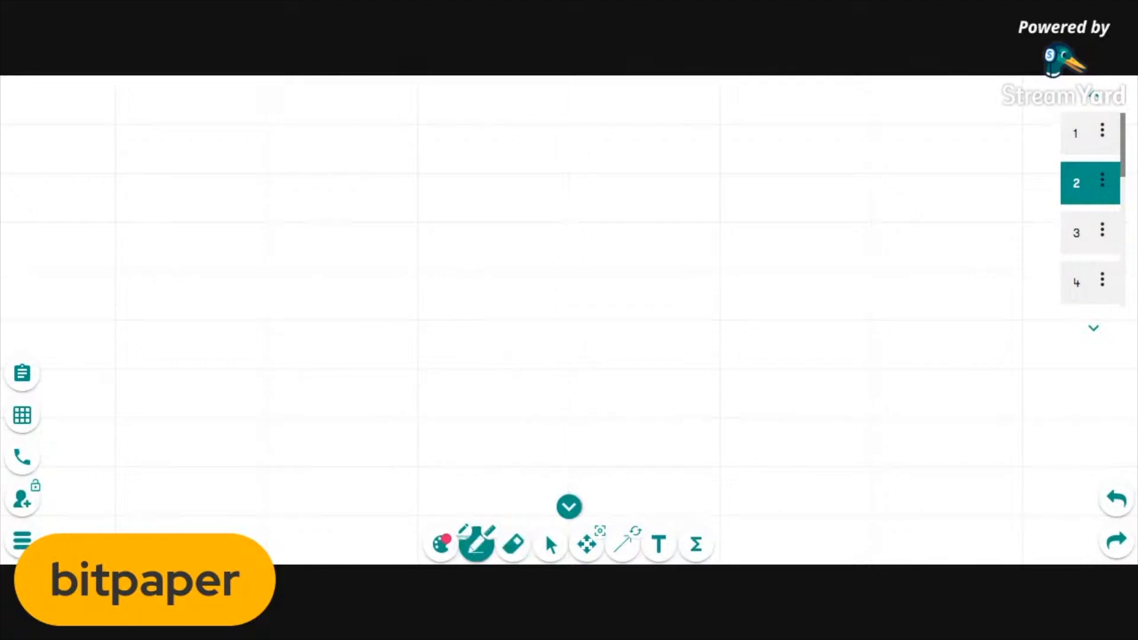
mouse_move(440, 413)
left_mouse_down()
mouse_move(438, 379)
mouse_move(637, 334)
mouse_move(759, 335)
left_mouse_up()
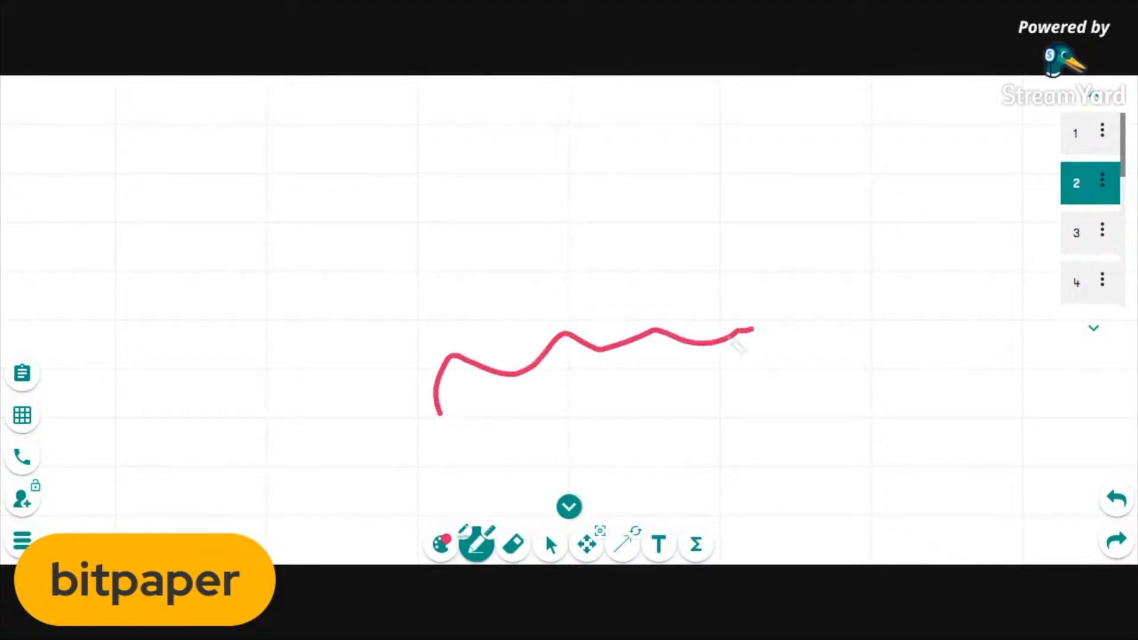
left_click(465, 533)
mouse_move(480, 428)
left_mouse_down()
mouse_move(487, 368)
mouse_move(592, 296)
mouse_move(724, 261)
mouse_move(681, 384)
mouse_move(536, 459)
mouse_move(367, 276)
mouse_move(651, 228)
mouse_move(697, 241)
left_mouse_up()
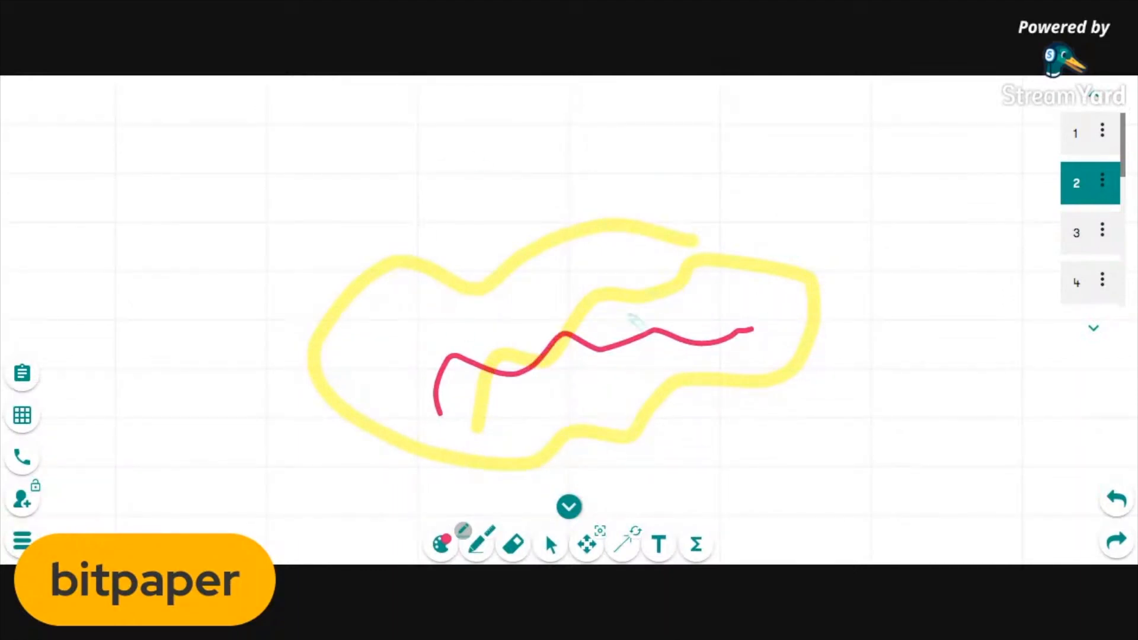
left_click_drag(455, 214, 354, 207)
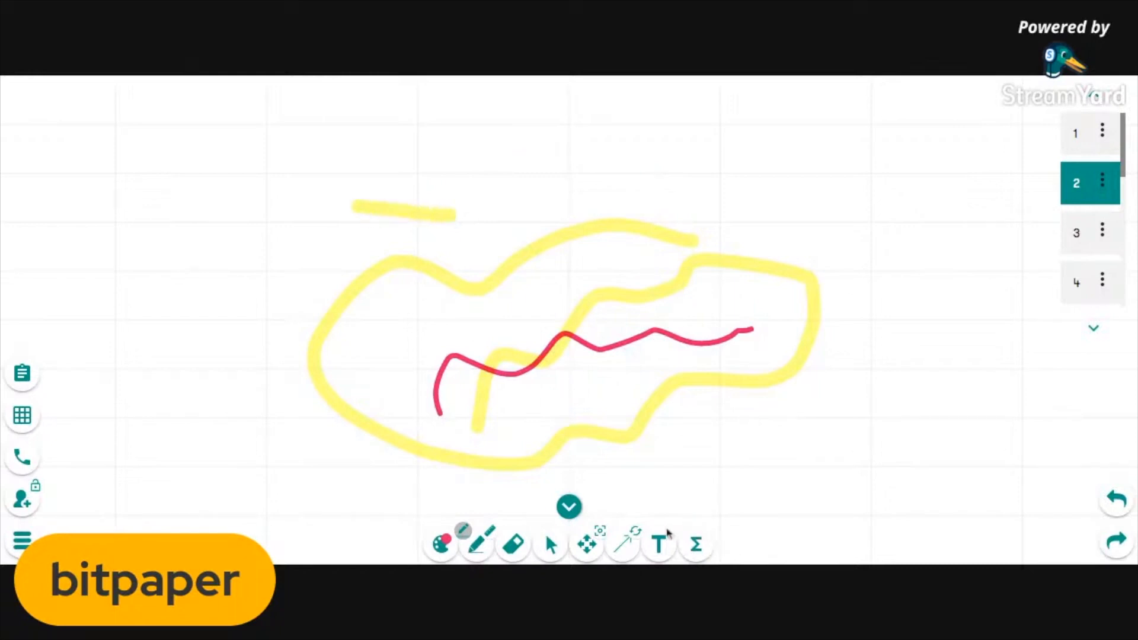
mouse_move(248, 169)
left_mouse_down()
mouse_move(457, 259)
mouse_move(585, 167)
mouse_move(237, 174)
mouse_move(289, 199)
mouse_move(521, 201)
mouse_move(353, 237)
left_mouse_up()
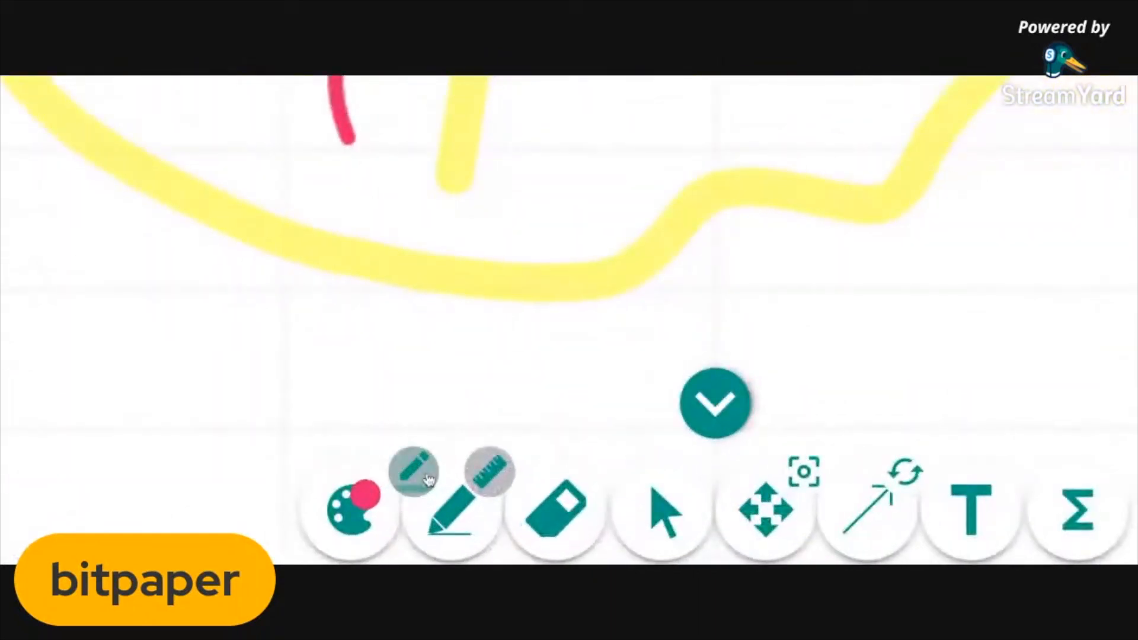
Step: Draw two straight pink lines from a shared starting point across the sketch using the pen's ruler mode
left_click(452, 520)
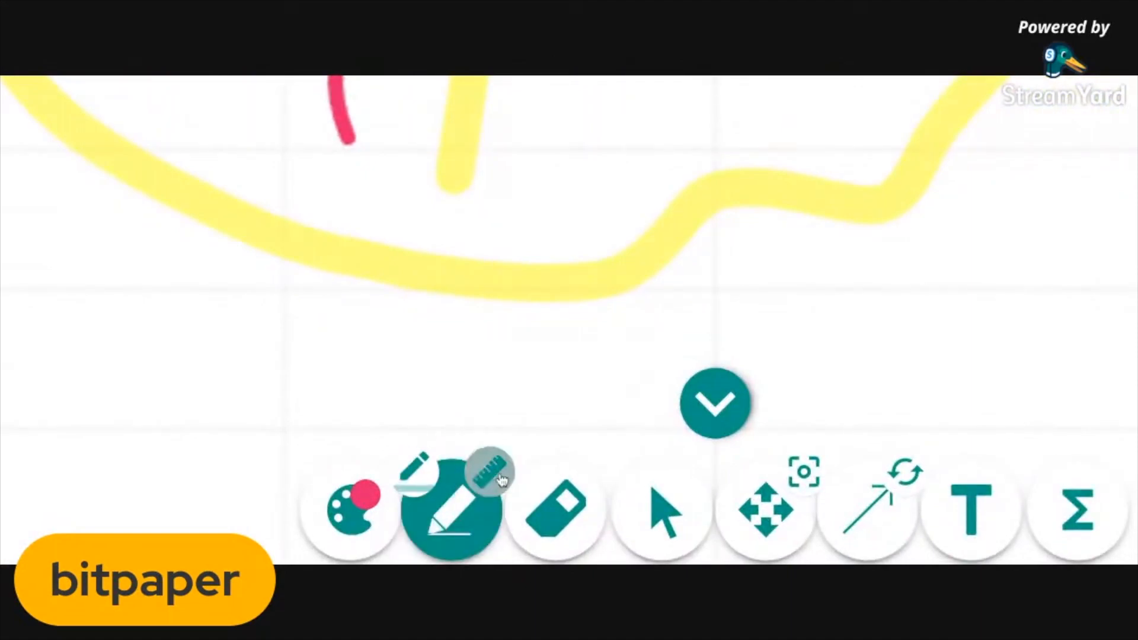
left_click_drag(293, 306, 673, 299)
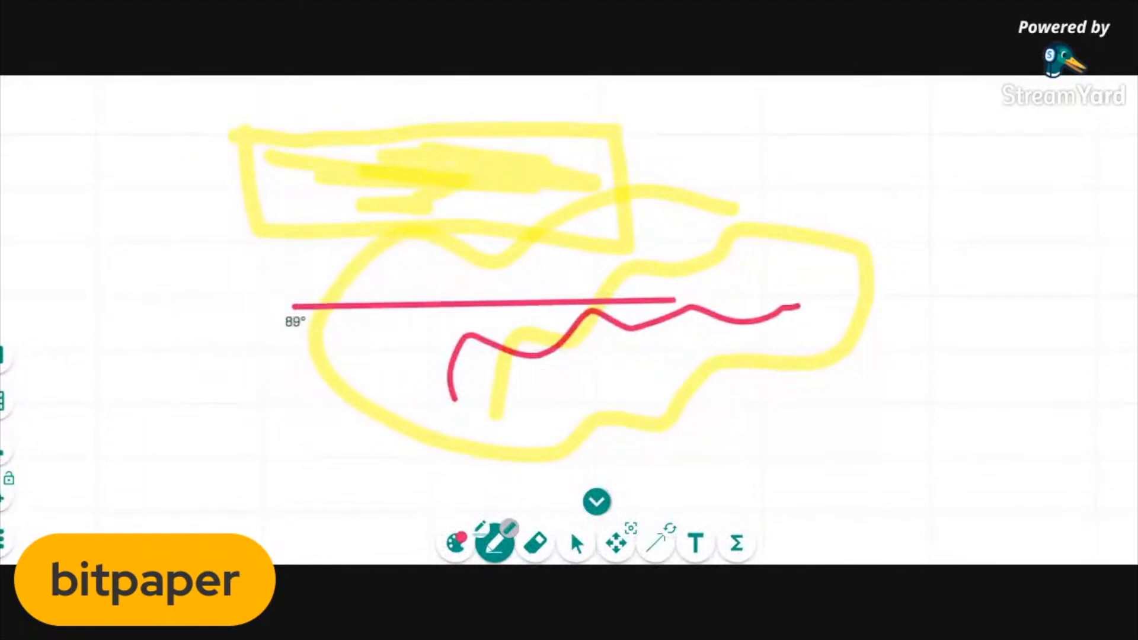
left_click_drag(686, 320, 705, 417)
mouse_move(294, 307)
left_mouse_down()
mouse_move(490, 223)
mouse_move(652, 201)
mouse_move(749, 375)
mouse_move(732, 405)
mouse_move(720, 382)
mouse_move(719, 246)
mouse_move(328, 161)
mouse_move(374, 112)
mouse_move(665, 200)
mouse_move(762, 362)
mouse_move(778, 295)
left_mouse_up()
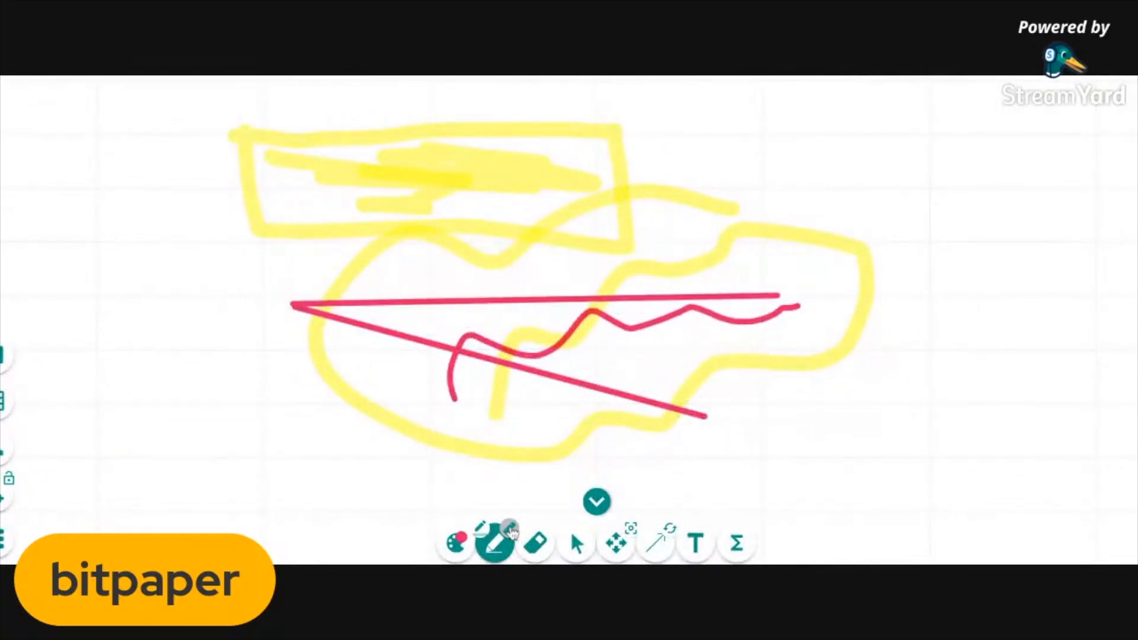
Step: Erase the middle part of the pink and yellow sketch
left_click(535, 542)
mouse_move(666, 470)
left_mouse_down()
mouse_move(709, 414)
mouse_move(363, 310)
mouse_move(541, 270)
mouse_move(599, 317)
mouse_move(526, 338)
mouse_move(490, 411)
mouse_move(439, 366)
mouse_move(511, 385)
left_mouse_up()
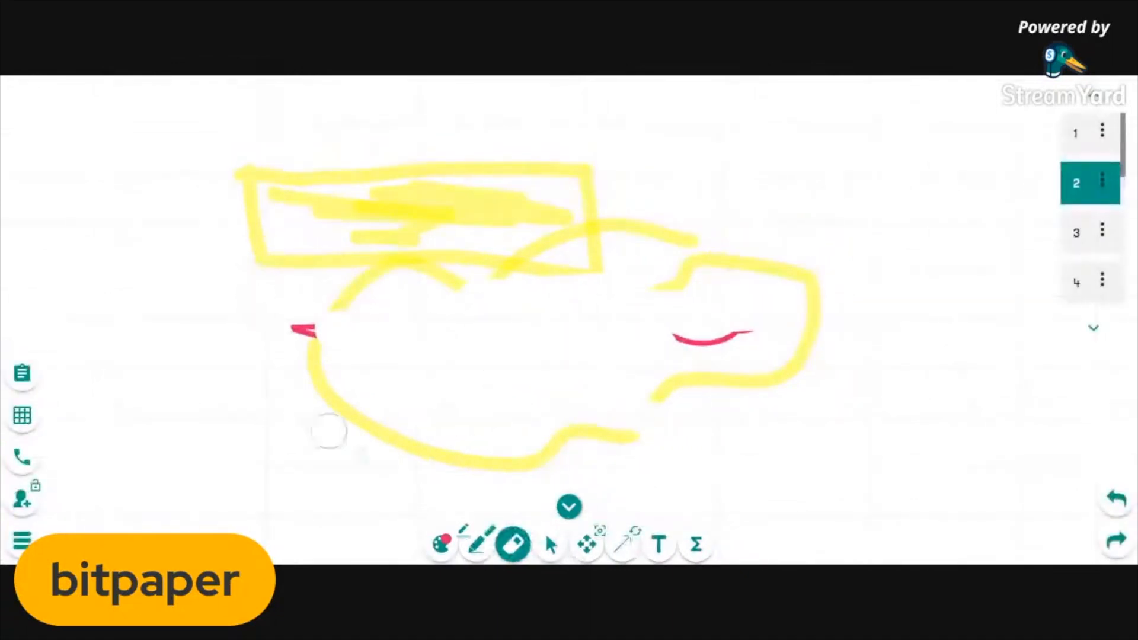
Step: Set the eraser width to its maximum and wipe the sketch strokes beside the settings area
left_click(441, 542)
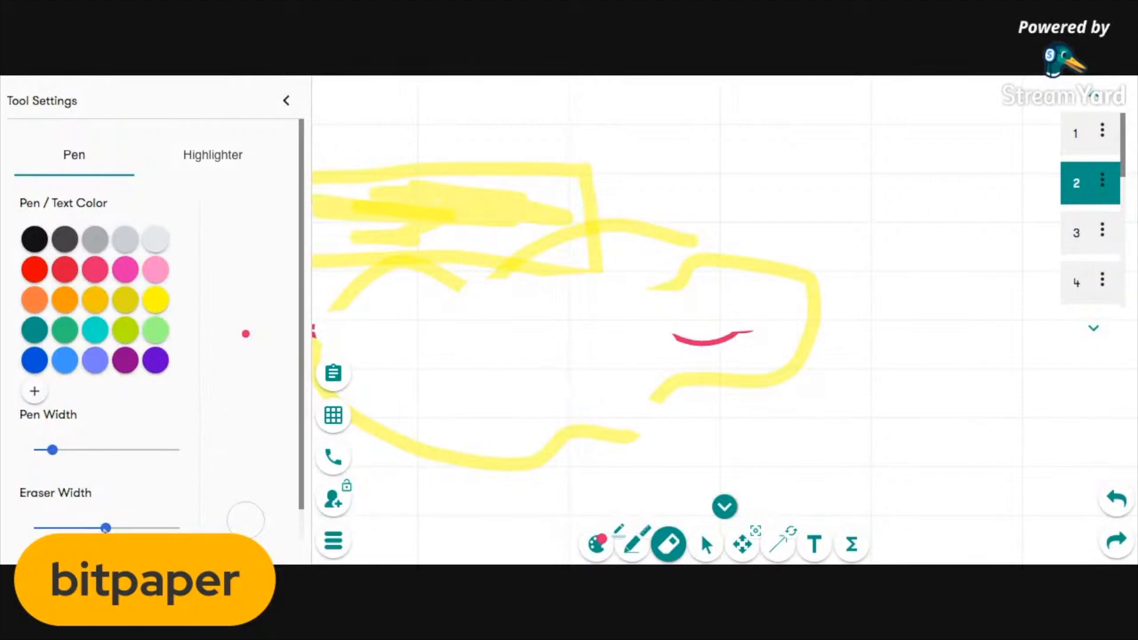
mouse_move(105, 528)
left_mouse_down()
mouse_move(173, 524)
mouse_move(62, 524)
mouse_move(152, 524)
mouse_move(109, 523)
left_mouse_up()
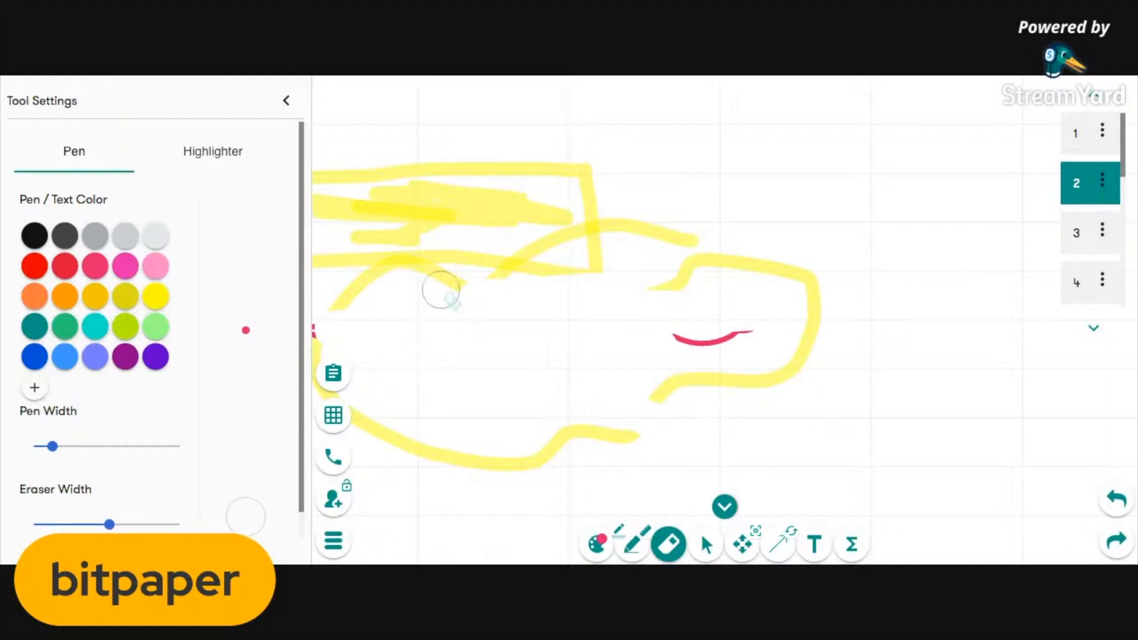
left_click_drag(109, 524, 179, 524)
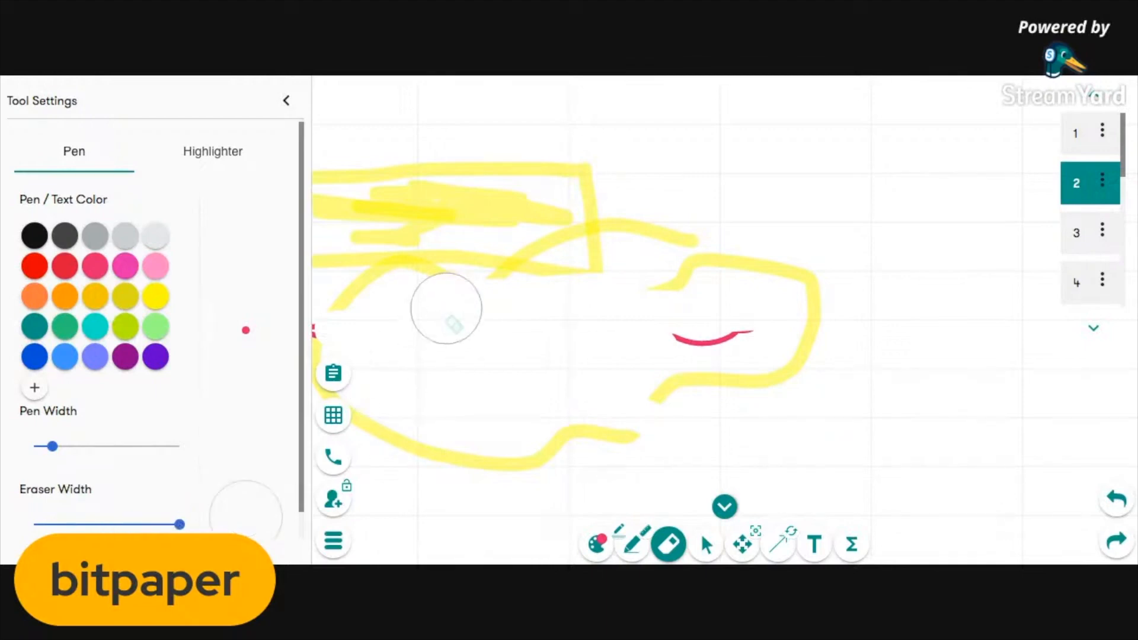
mouse_move(577, 258)
left_mouse_down()
mouse_move(727, 272)
mouse_move(785, 297)
mouse_move(680, 348)
mouse_move(794, 361)
mouse_move(602, 394)
mouse_move(460, 439)
mouse_move(528, 449)
mouse_move(650, 228)
mouse_move(490, 177)
mouse_move(350, 175)
mouse_move(354, 281)
mouse_move(419, 219)
mouse_move(414, 254)
mouse_move(592, 167)
left_mouse_up()
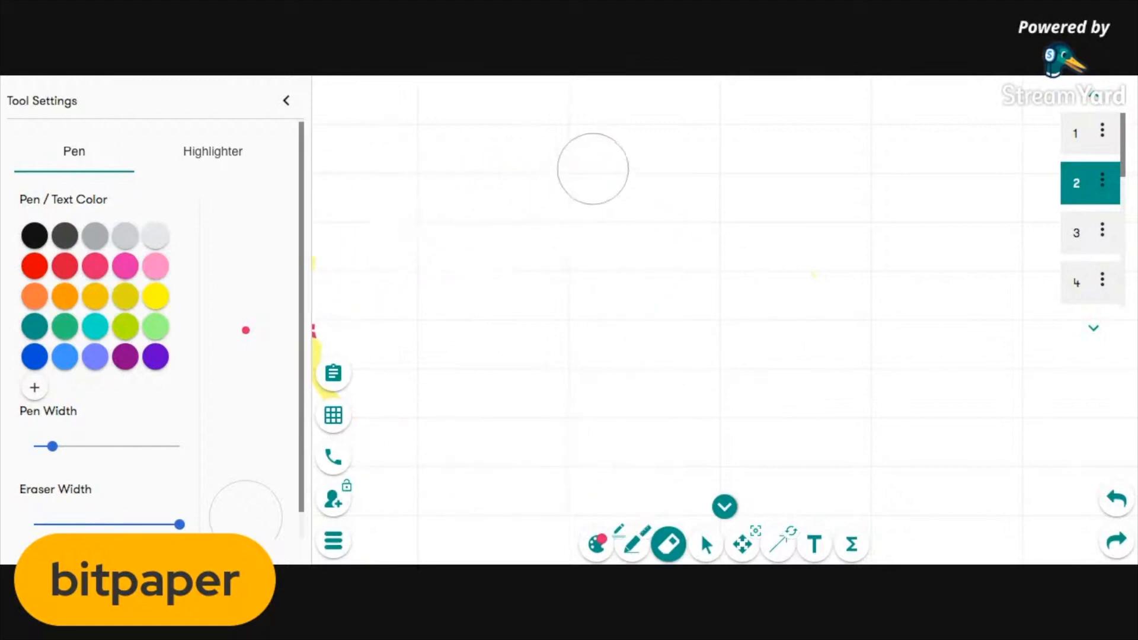
Step: Reduce the eraser width and erase the remaining strokes near the page's left side
left_click(140, 524)
left_click(287, 102)
mouse_move(314, 391)
left_mouse_down()
mouse_move(302, 345)
mouse_move(308, 251)
mouse_move(259, 170)
mouse_move(259, 215)
mouse_move(292, 261)
mouse_move(234, 231)
mouse_move(287, 233)
mouse_move(288, 249)
left_mouse_up()
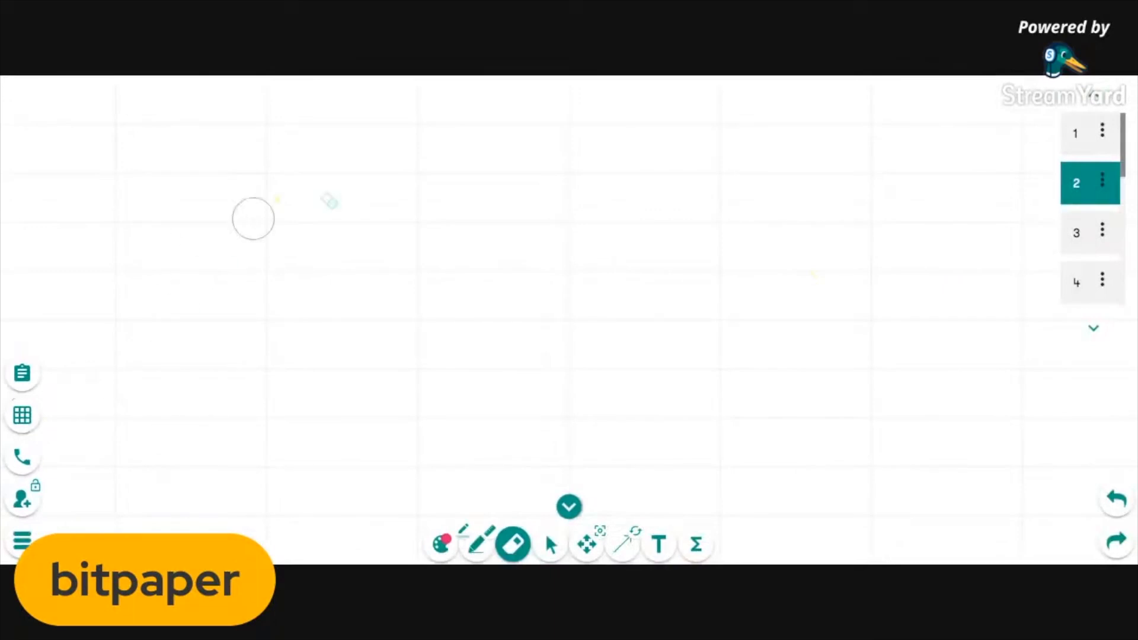
Step: Try light green and blue as page 2's background colour, and restore it to white
left_click(22, 422)
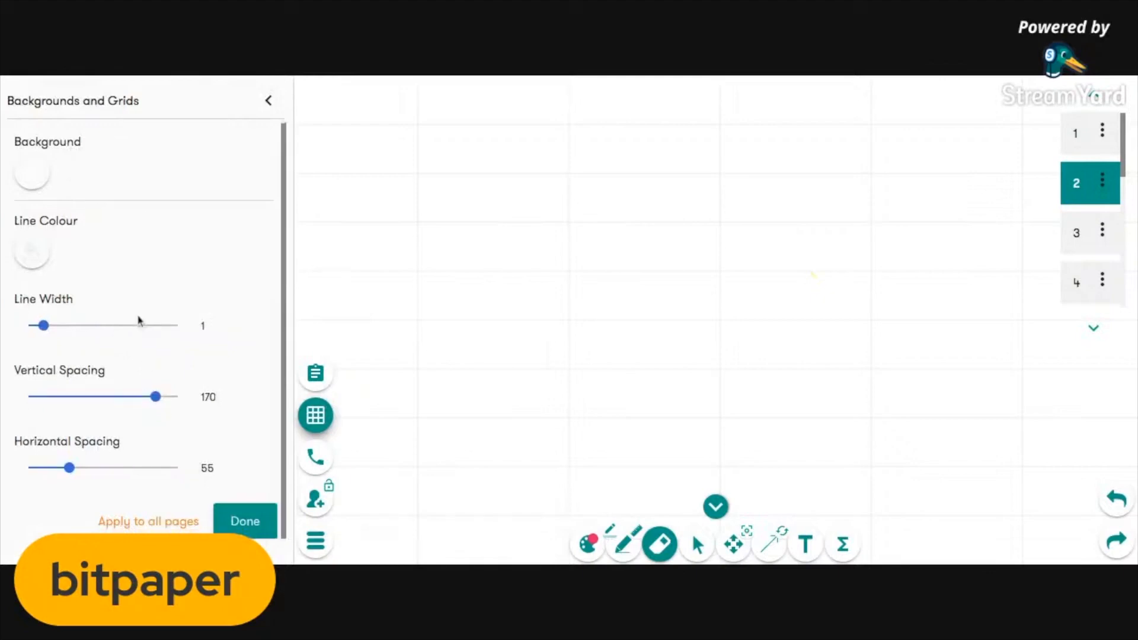
scroll(139, 320, "down", 1)
left_click(31, 174)
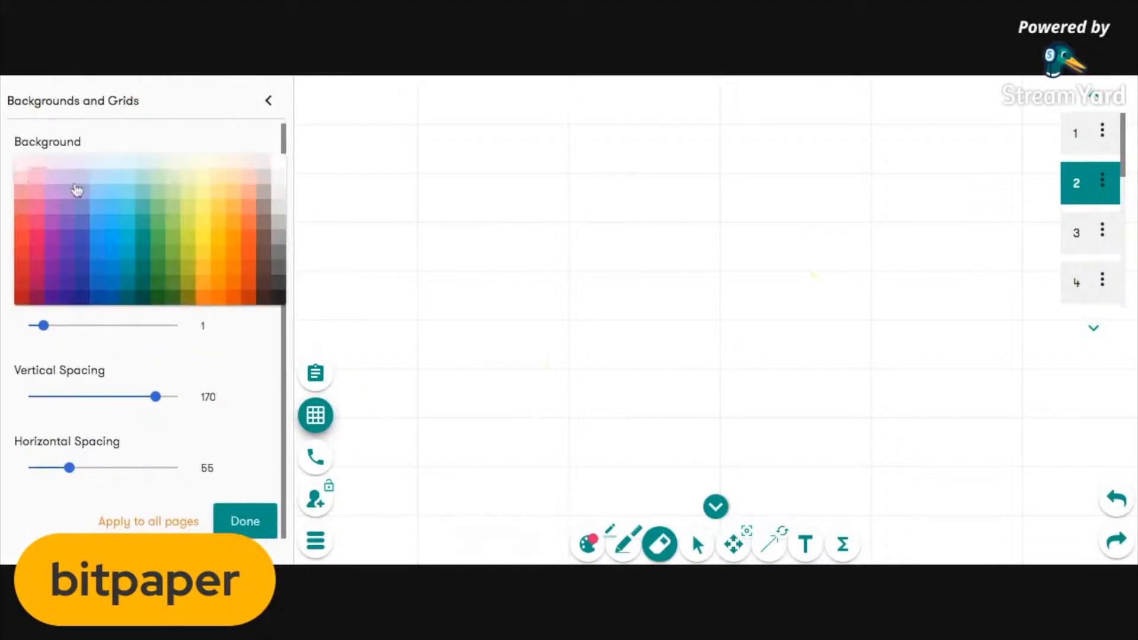
left_click(177, 197)
left_click(33, 173)
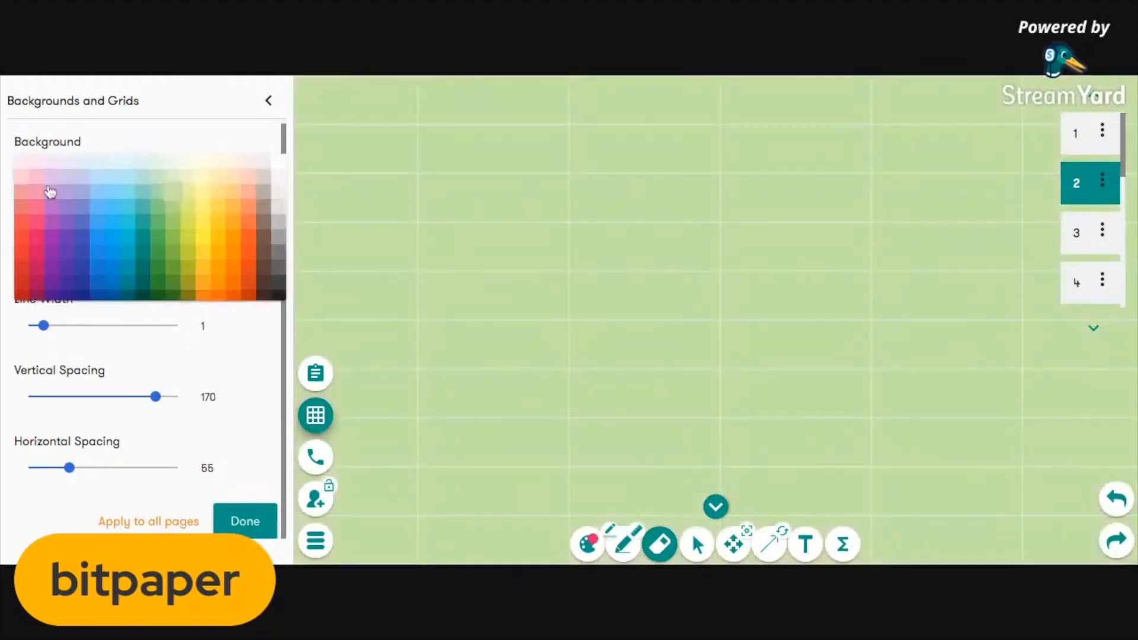
left_click(110, 260)
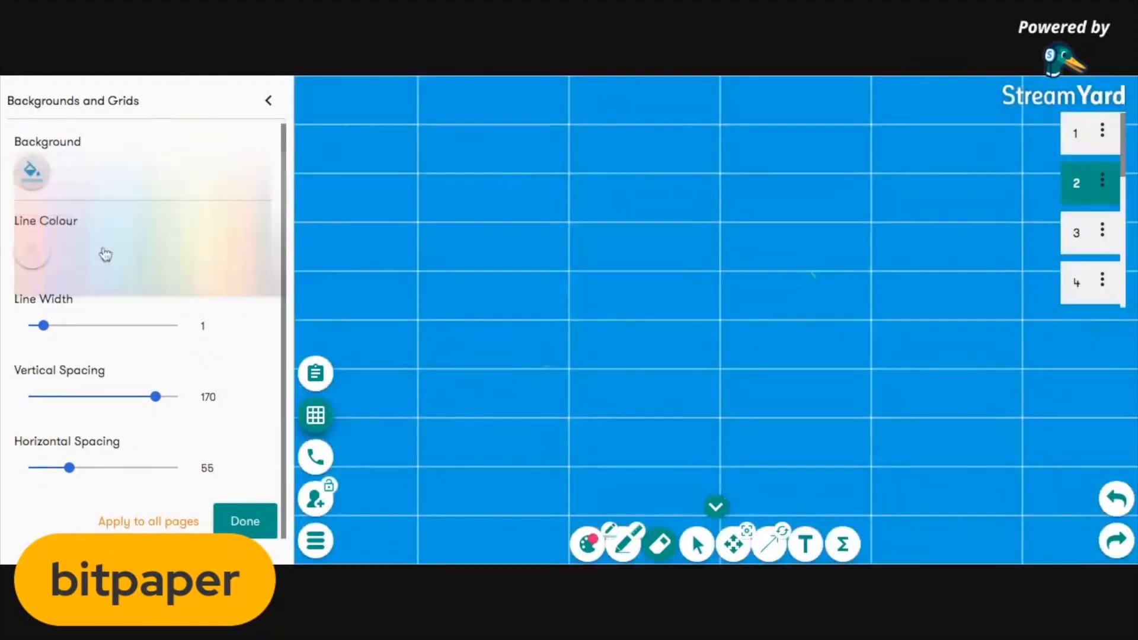
left_click(33, 173)
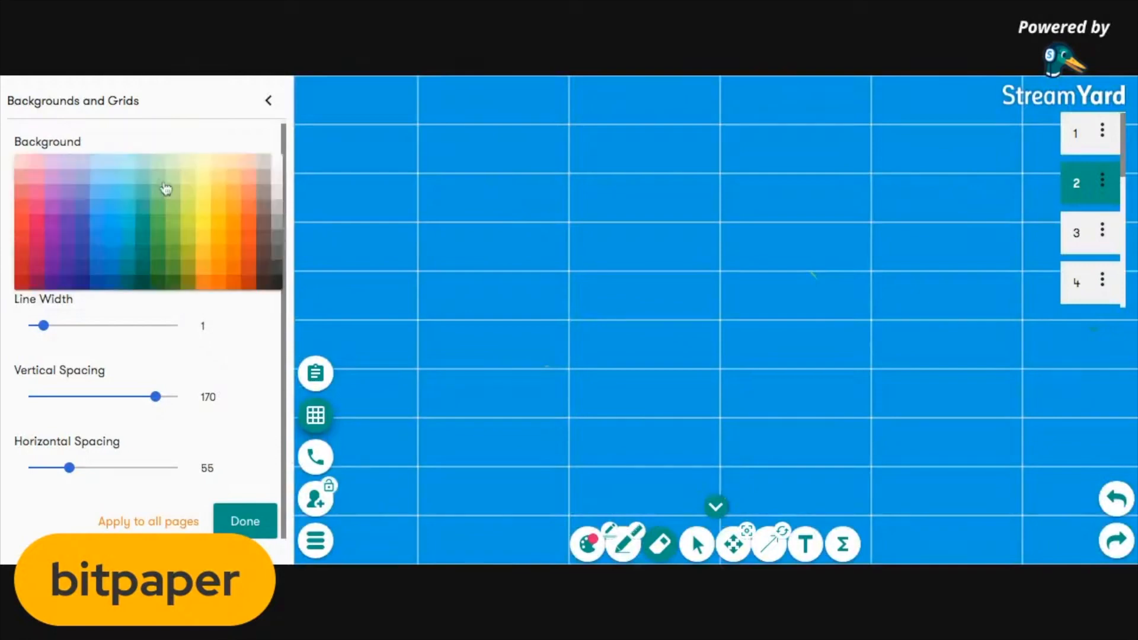
left_click(279, 168)
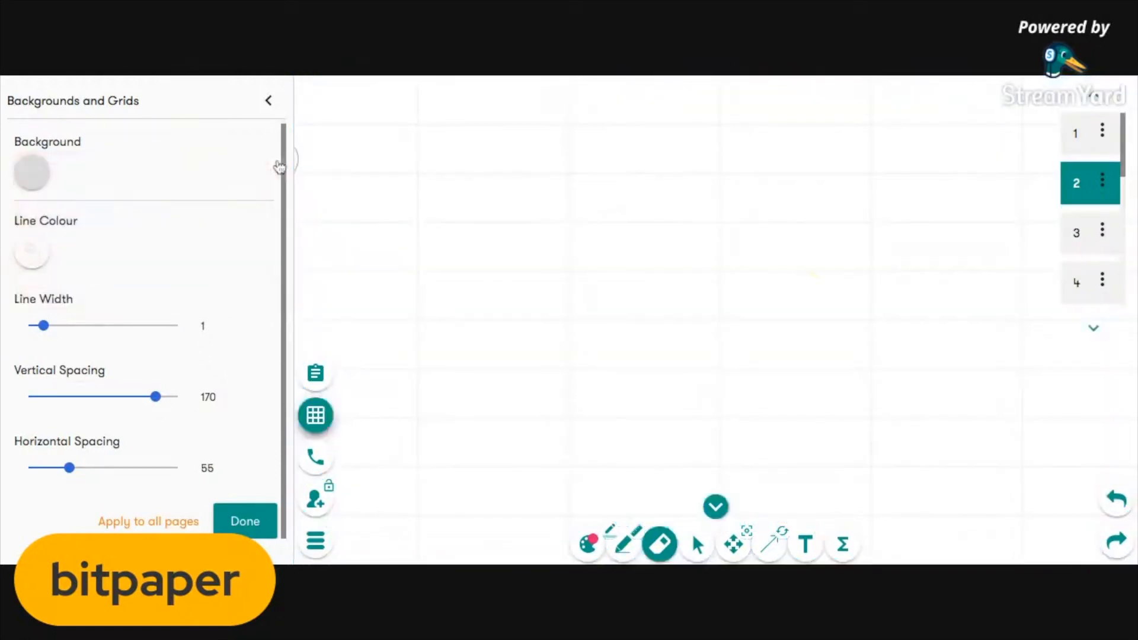
Step: Try light blue as page 2's grid line colour, and change it back to a very pale shade
left_click(32, 252)
left_click(122, 282)
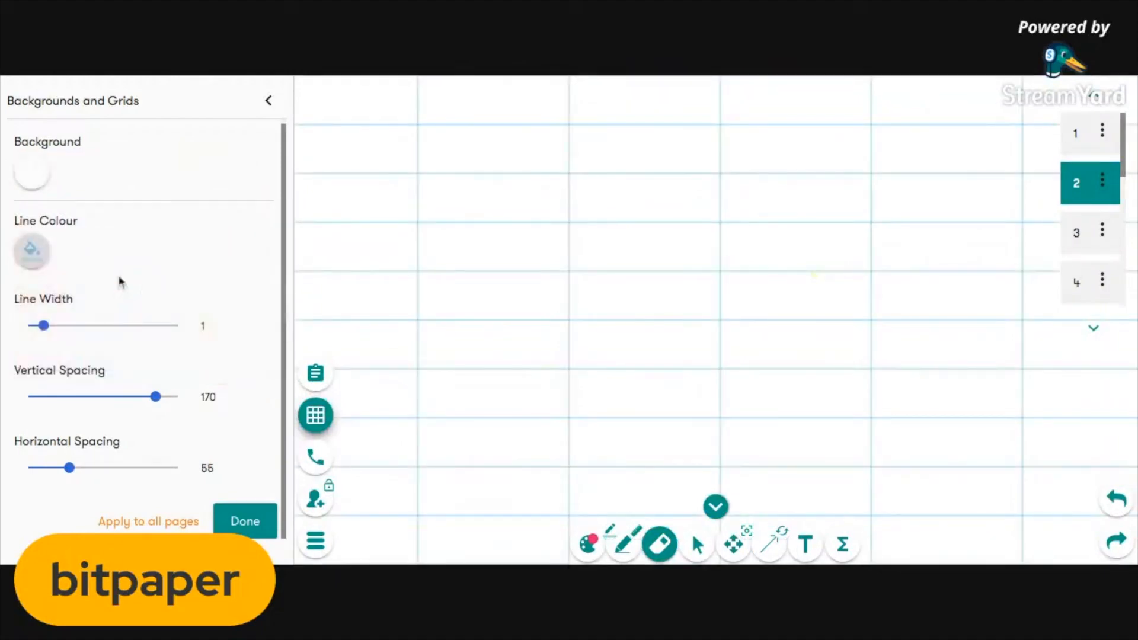
left_click(32, 252)
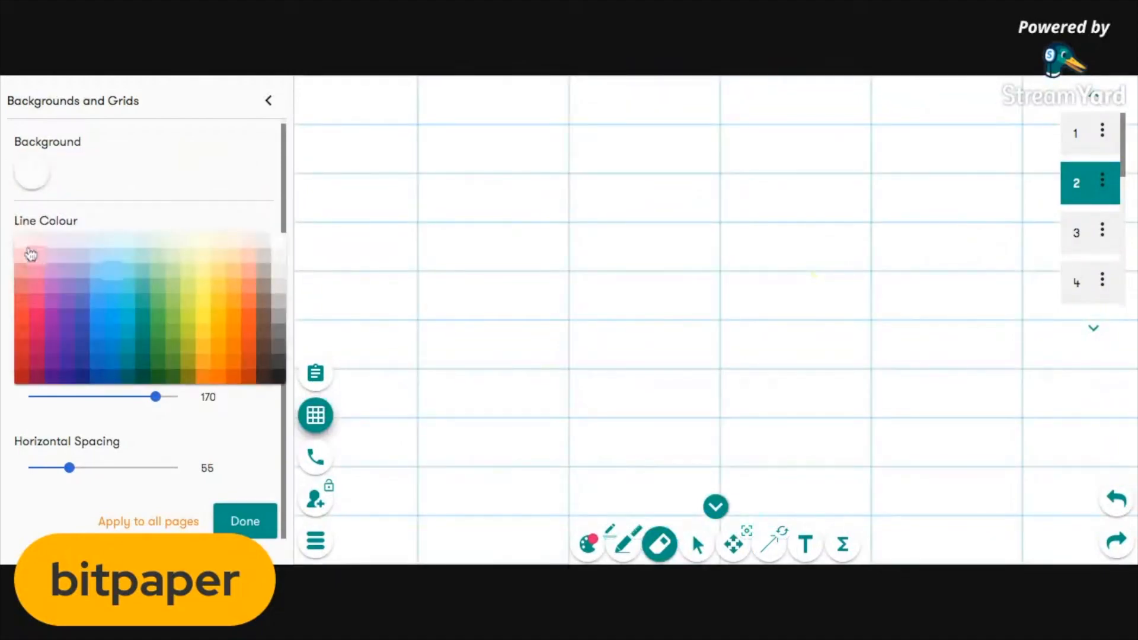
left_click(251, 253)
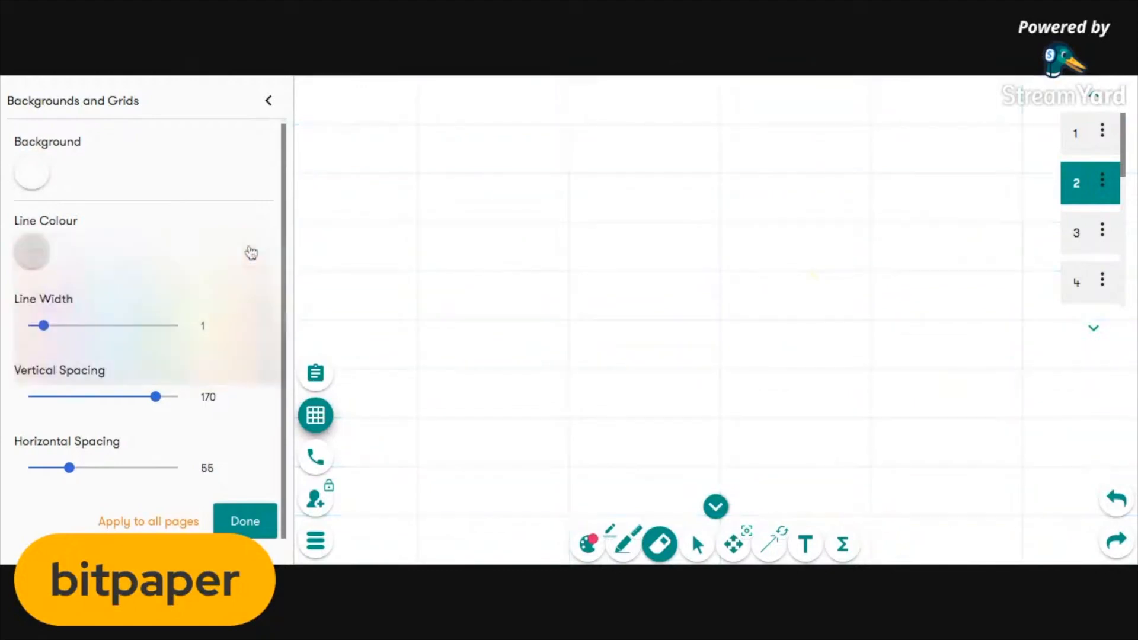
Step: Increase the grid's line width to 10
key("Right")
key("Right")
key("Right")
key("Right")
key("Right")
key("Right")
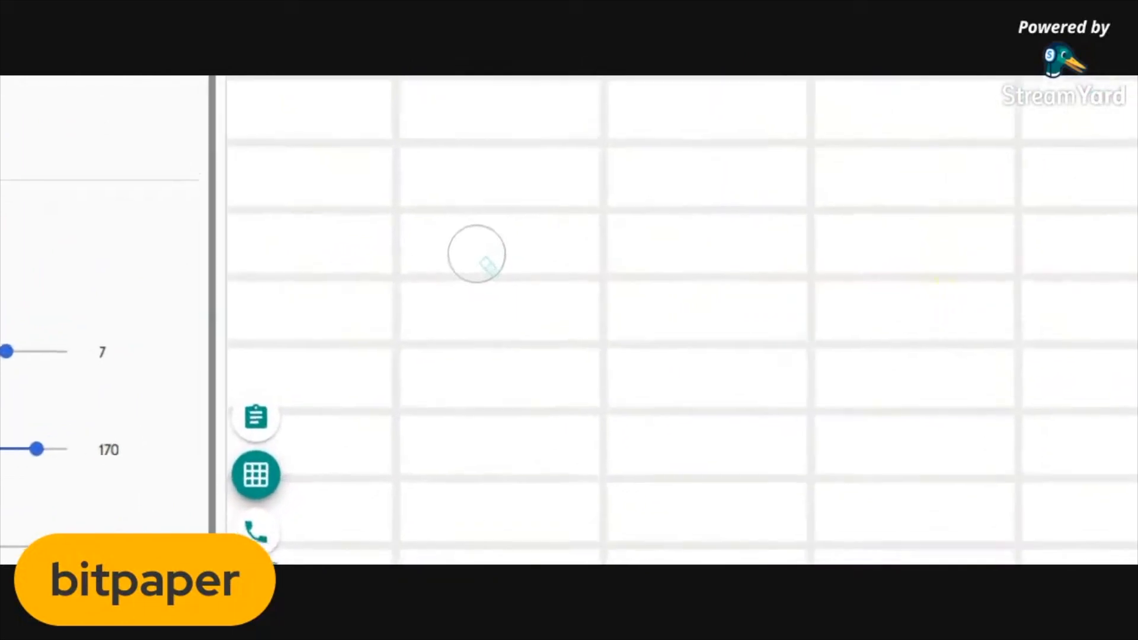
key("Right")
key("Right")
key("Right")
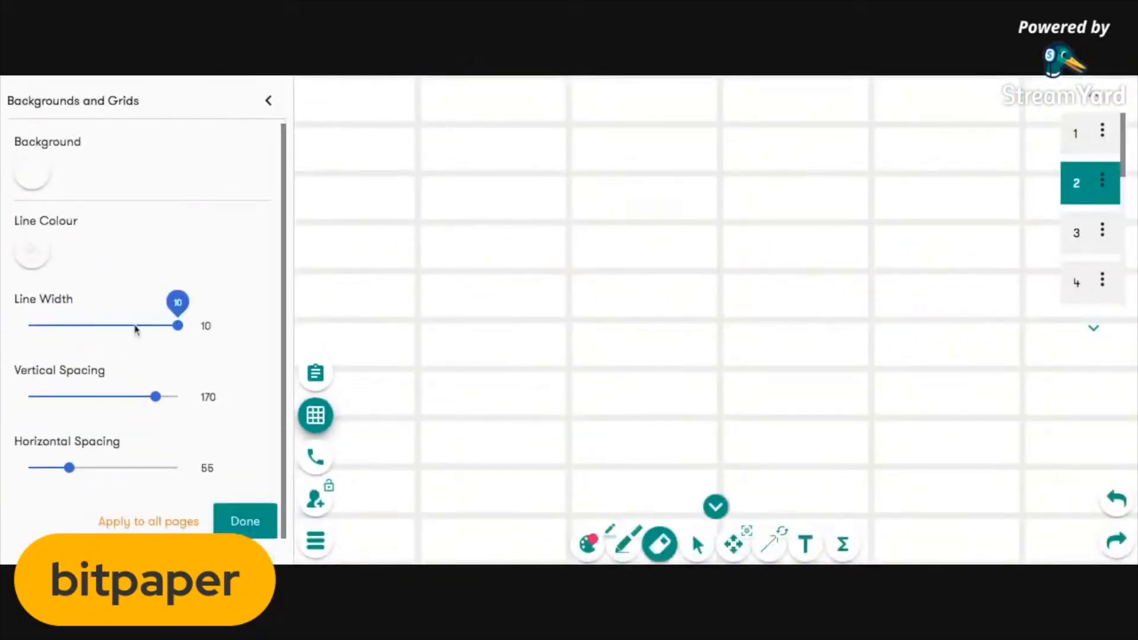
Step: Reduce the grid's line width to 0, and raise it to 3
left_click_drag(177, 325, 28, 334)
left_click(30, 327)
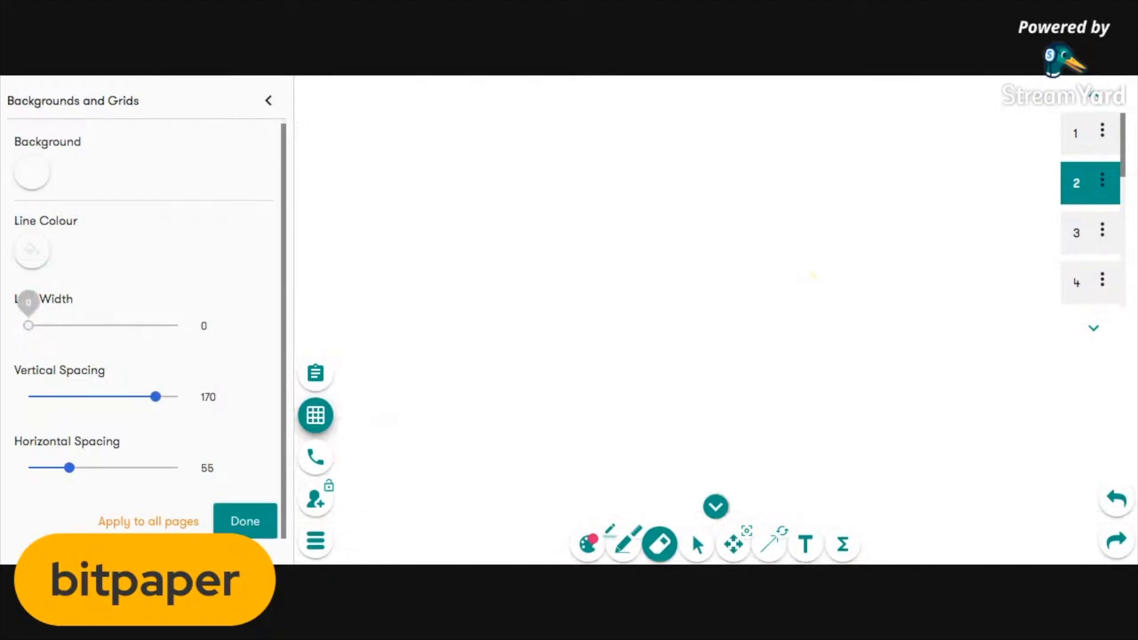
key("Right")
key("Right")
key("Right")
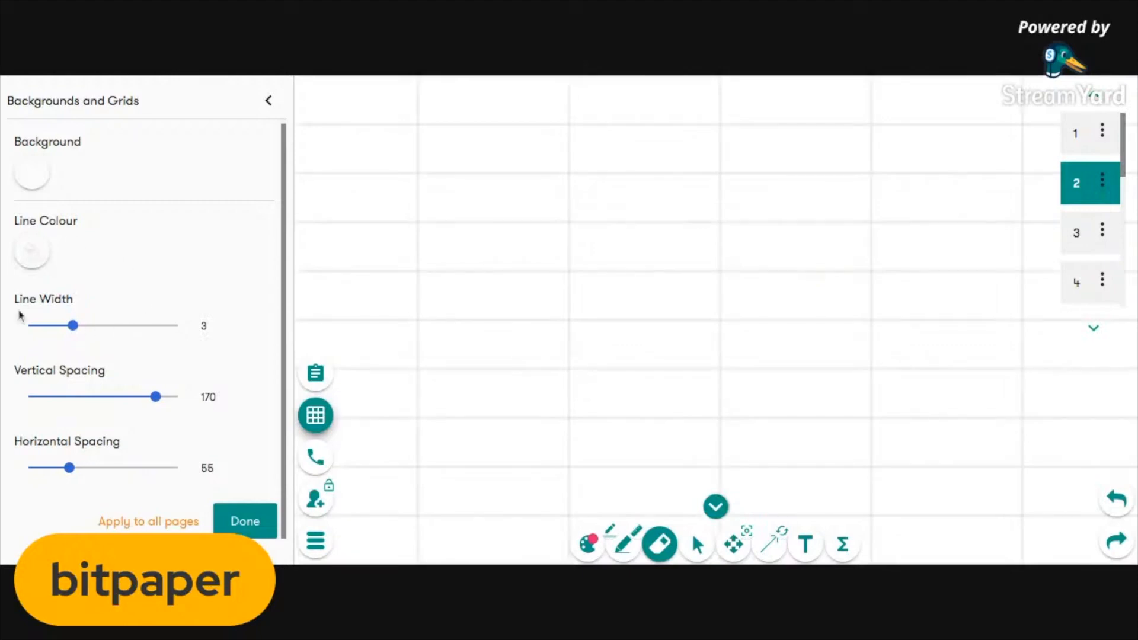
Step: Try a smaller vertical grid spacing, and set the vertical spacing to 200 and the horizontal spacing to 40
left_click(155, 396)
key("Left")
key("Left")
key("Left")
key("Left")
key("Left")
key("Left")
key("Left")
left_click_drag(104, 398, 177, 421)
mouse_move(69, 467)
left_mouse_down()
mouse_move(40, 468)
mouse_move(162, 467)
mouse_move(59, 468)
left_mouse_up()
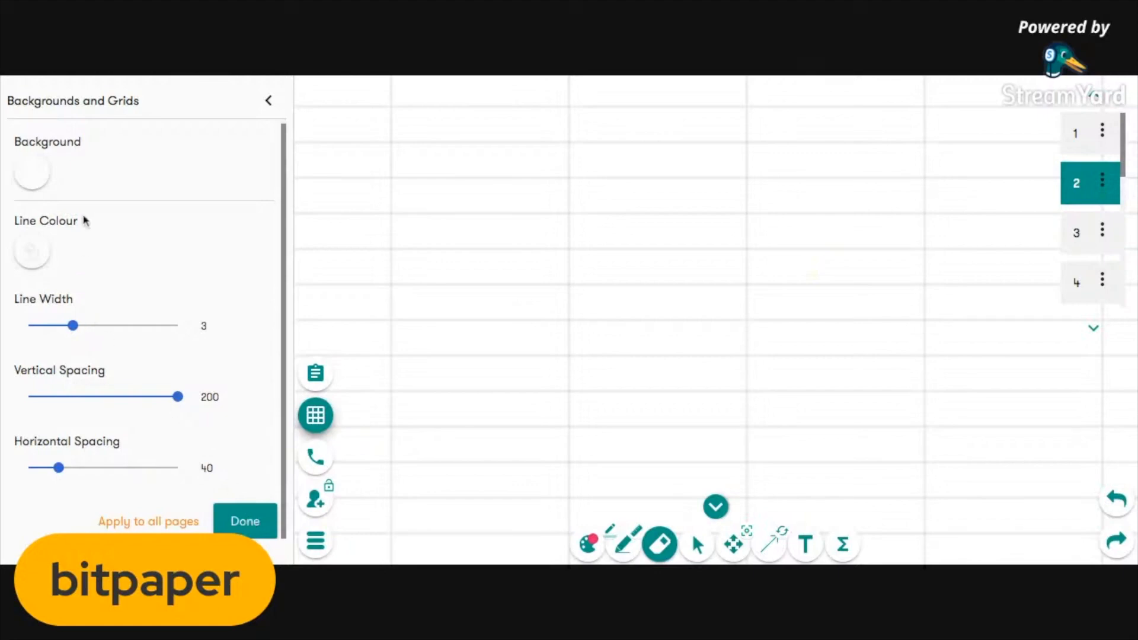
Step: Thin the grid lines, increase the horizontal spacing, and finish page 2's background settings
left_click_drag(74, 325, 49, 329)
mouse_move(177, 397)
left_mouse_down()
mouse_move(99, 396)
mouse_move(177, 396)
left_mouse_up()
mouse_move(58, 467)
left_mouse_down()
mouse_move(91, 467)
mouse_move(73, 468)
left_mouse_up()
left_click(250, 523)
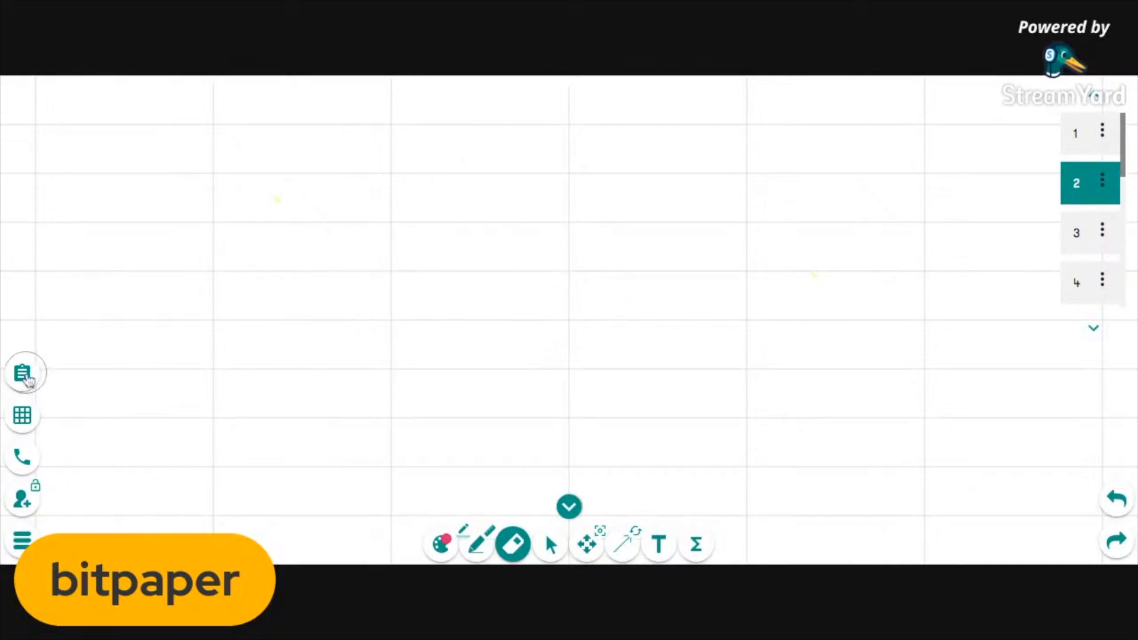
Step: Open the uploaded files list, and delete the desktop screenshot image placed on page 2
left_click(22, 372)
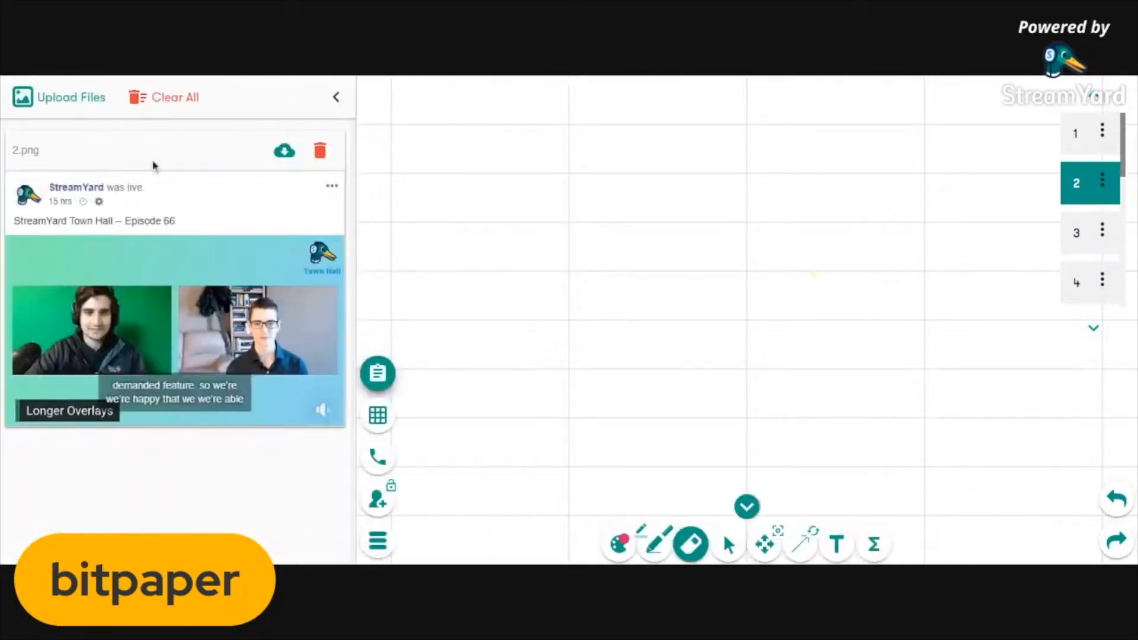
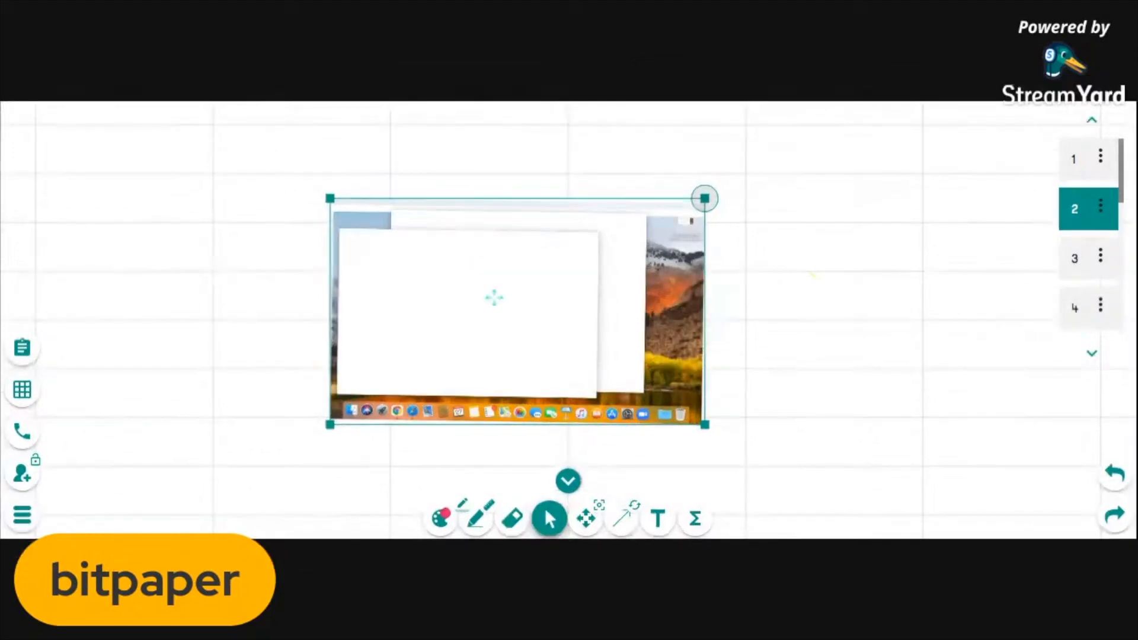
left_click_drag(500, 298, 500, 297)
key("Delete")
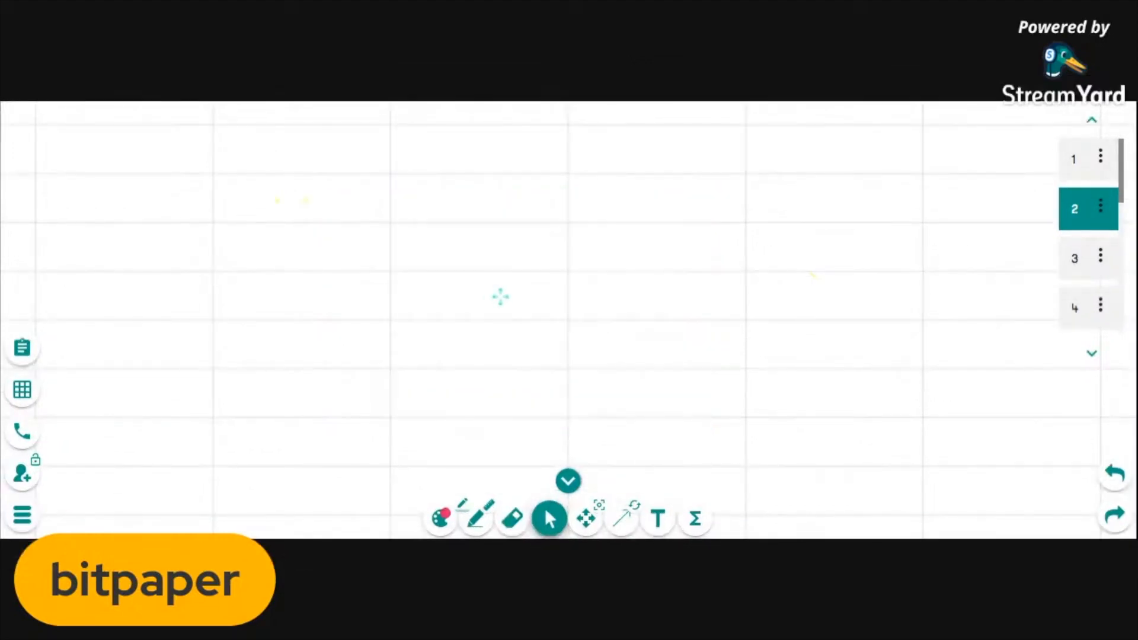
Step: Place the plant cell diagram from the uploaded files on page 2, scaled down on the page's left side
left_click(22, 348)
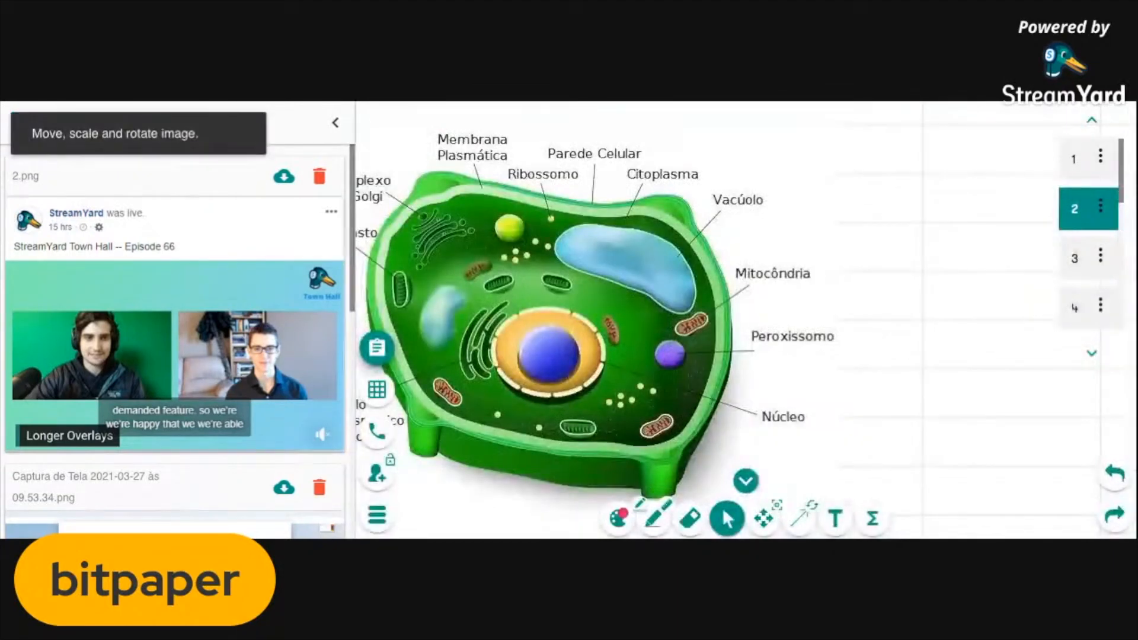
left_click(377, 349)
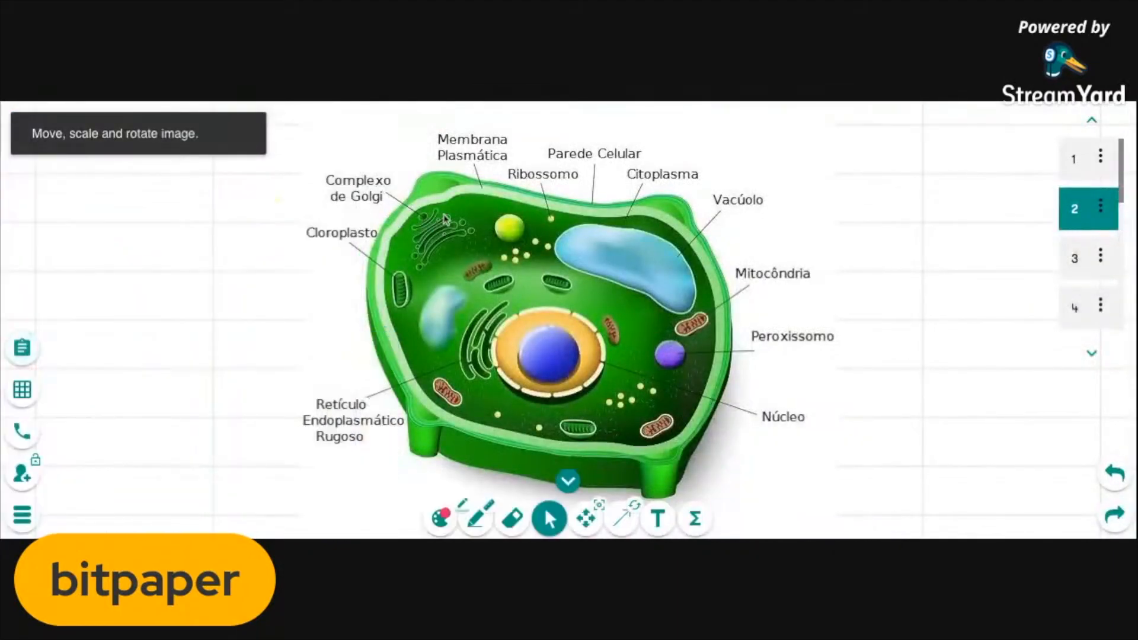
left_click_drag(446, 221, 448, 218)
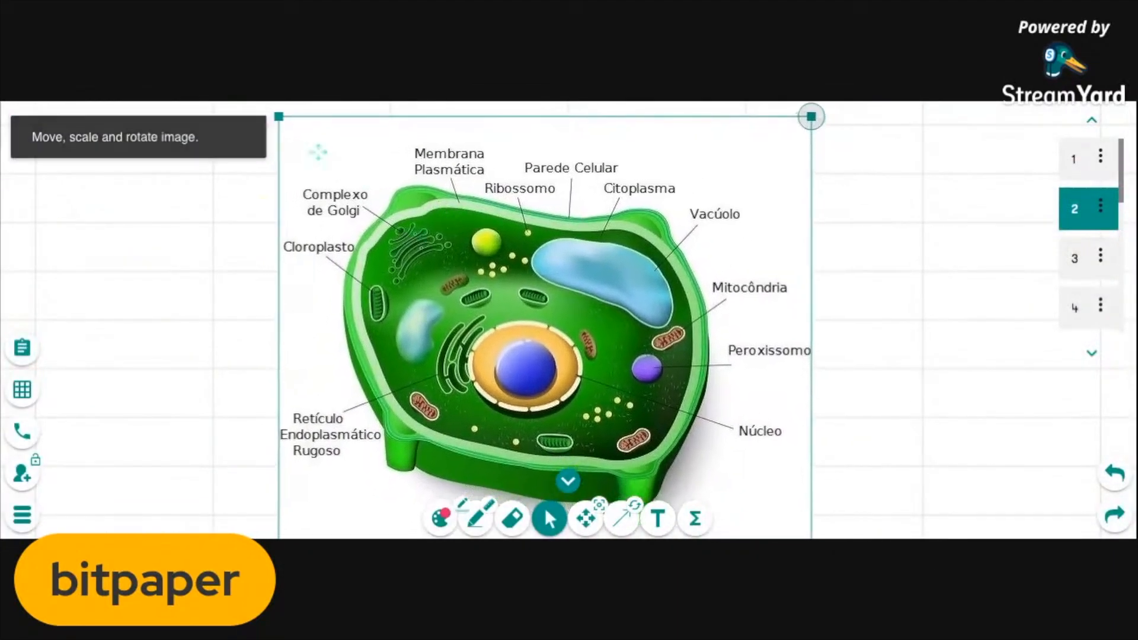
left_click_drag(281, 116, 386, 206)
left_click_drag(602, 275, 309, 196)
left_click(585, 204)
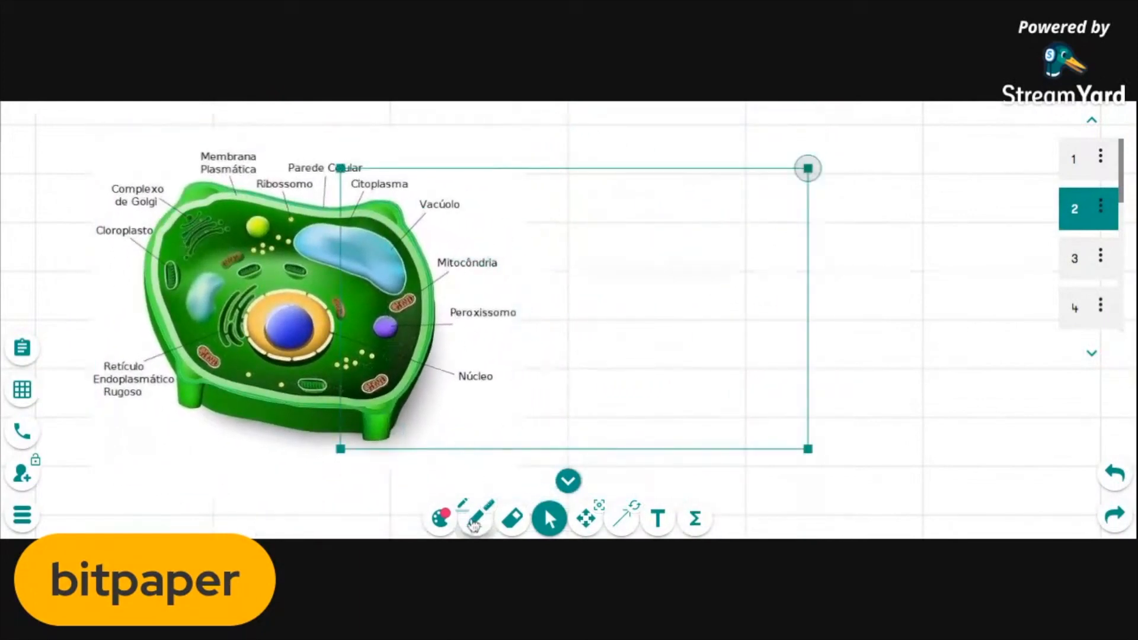
Step: Circle the Peroxissomo label with the yellow highlighter and the Vacúolo label with an orange highlighter
left_click(469, 516)
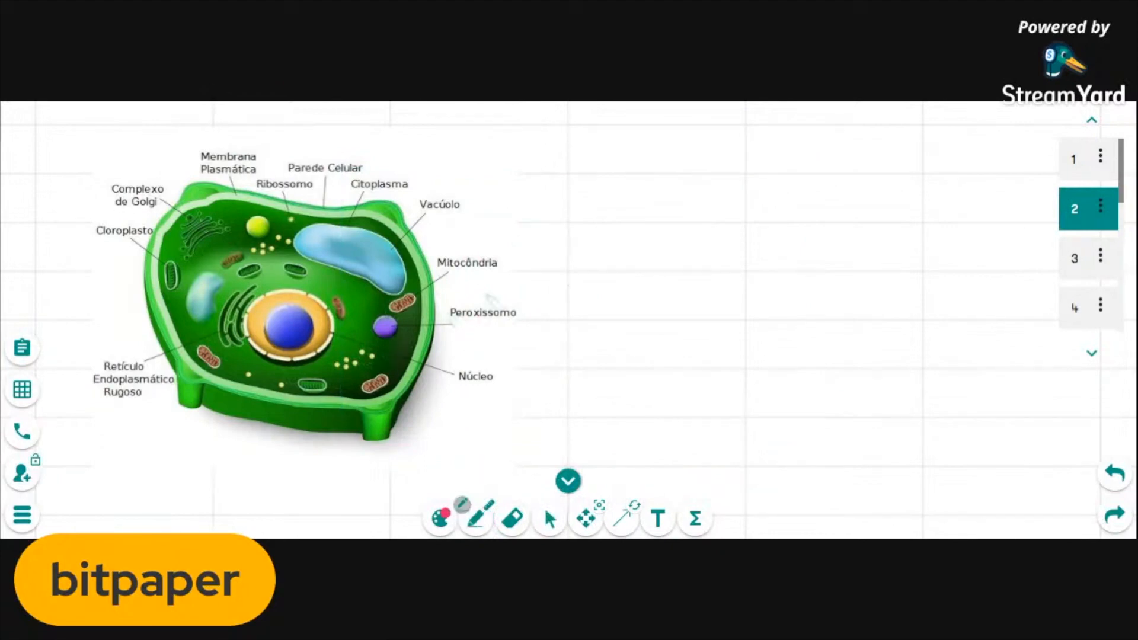
mouse_move(445, 294)
left_mouse_down()
mouse_move(535, 307)
mouse_move(495, 342)
mouse_move(443, 320)
left_mouse_up()
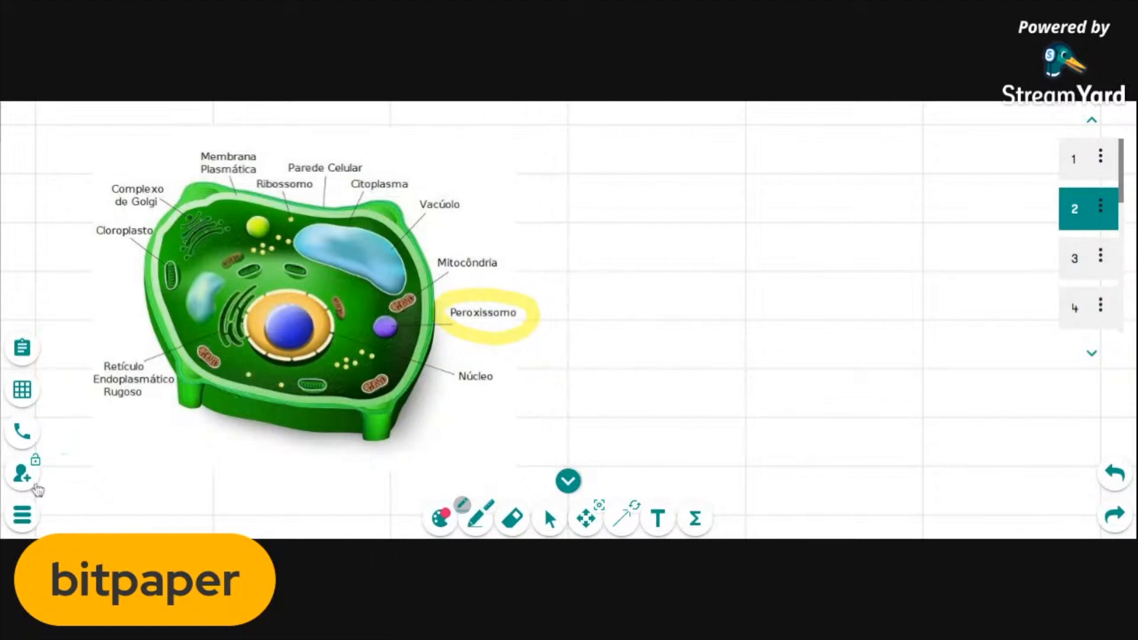
left_click(440, 518)
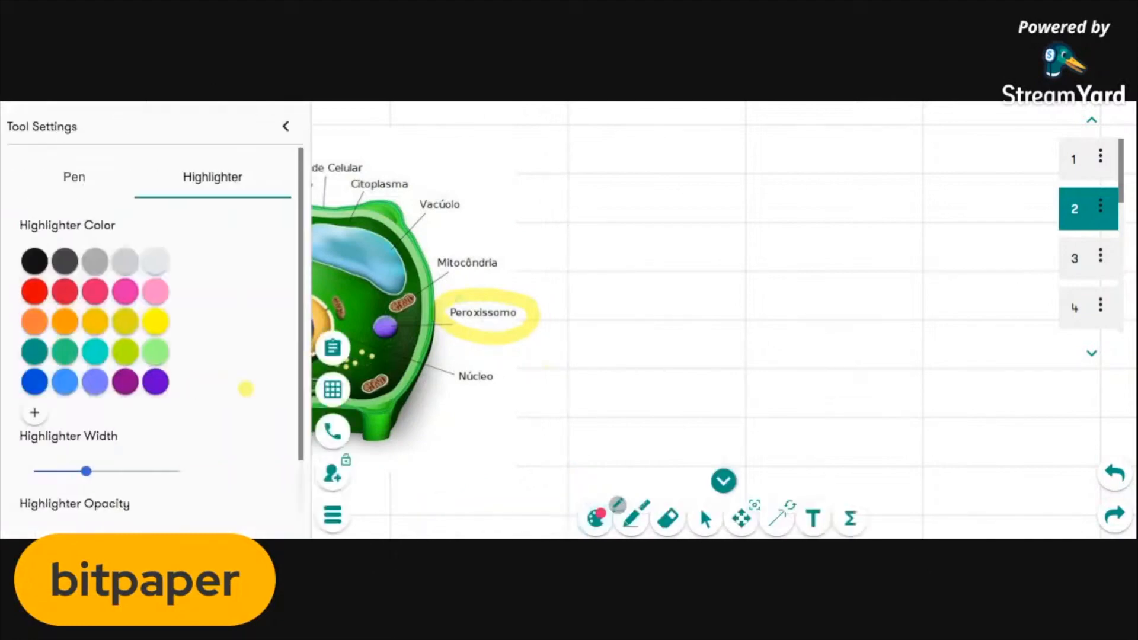
left_click(64, 322)
left_click(287, 129)
mouse_move(468, 195)
left_mouse_down()
mouse_move(444, 175)
mouse_move(406, 213)
mouse_move(467, 191)
mouse_move(451, 181)
left_mouse_up()
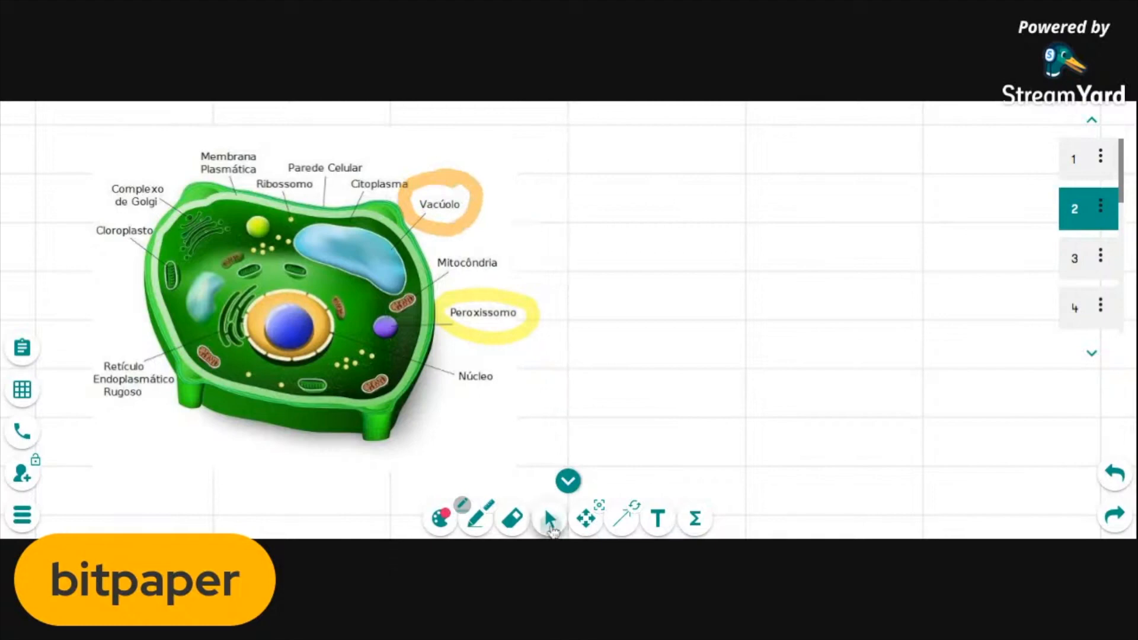
Step: Select the cell diagram, and slightly adjust its size and position beneath the highlighter circles
left_click(550, 519)
mouse_move(292, 349)
left_mouse_down()
mouse_move(367, 359)
mouse_move(461, 352)
mouse_move(273, 344)
mouse_move(383, 337)
mouse_move(288, 345)
left_mouse_up()
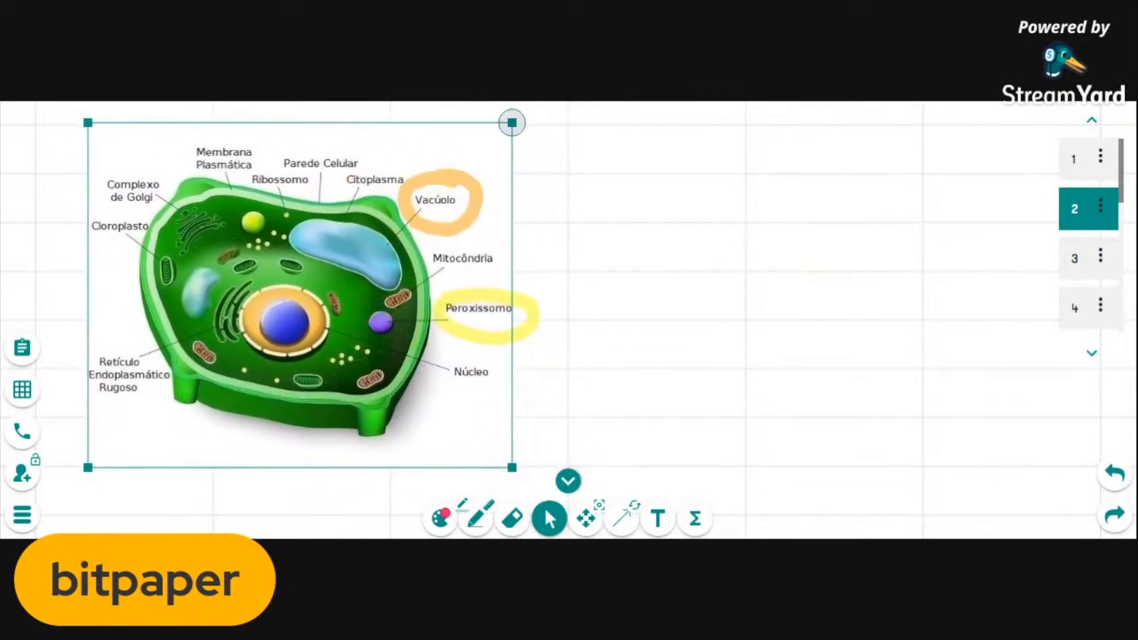
mouse_move(512, 123)
left_mouse_down()
mouse_move(528, 145)
mouse_move(513, 121)
left_mouse_up()
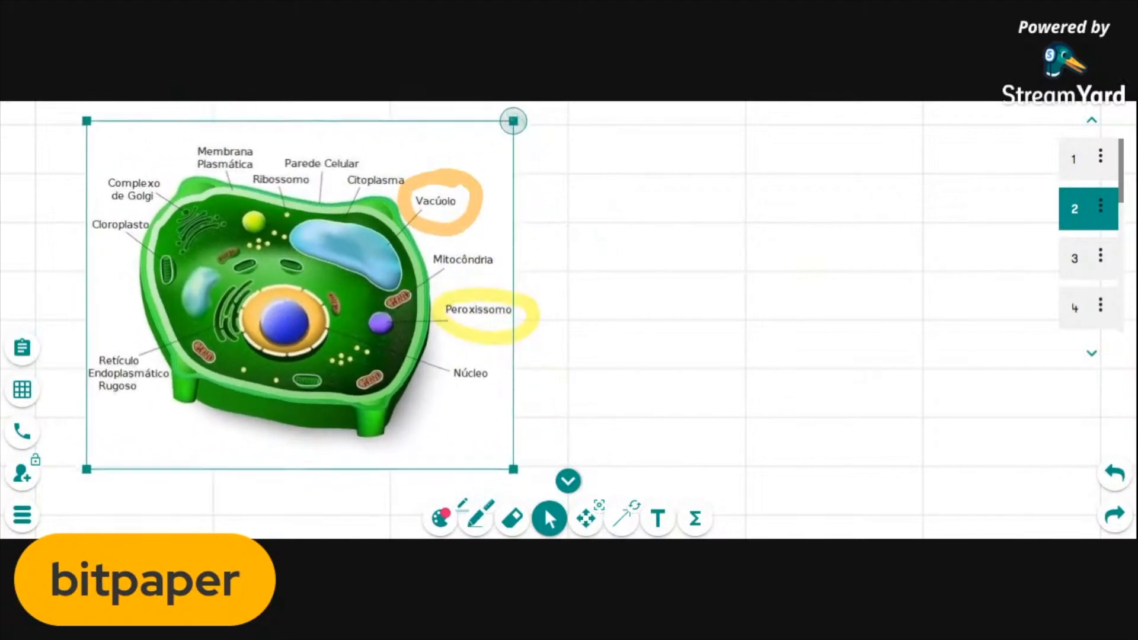
mouse_move(87, 120)
left_mouse_down()
mouse_move(147, 178)
mouse_move(92, 125)
left_mouse_up()
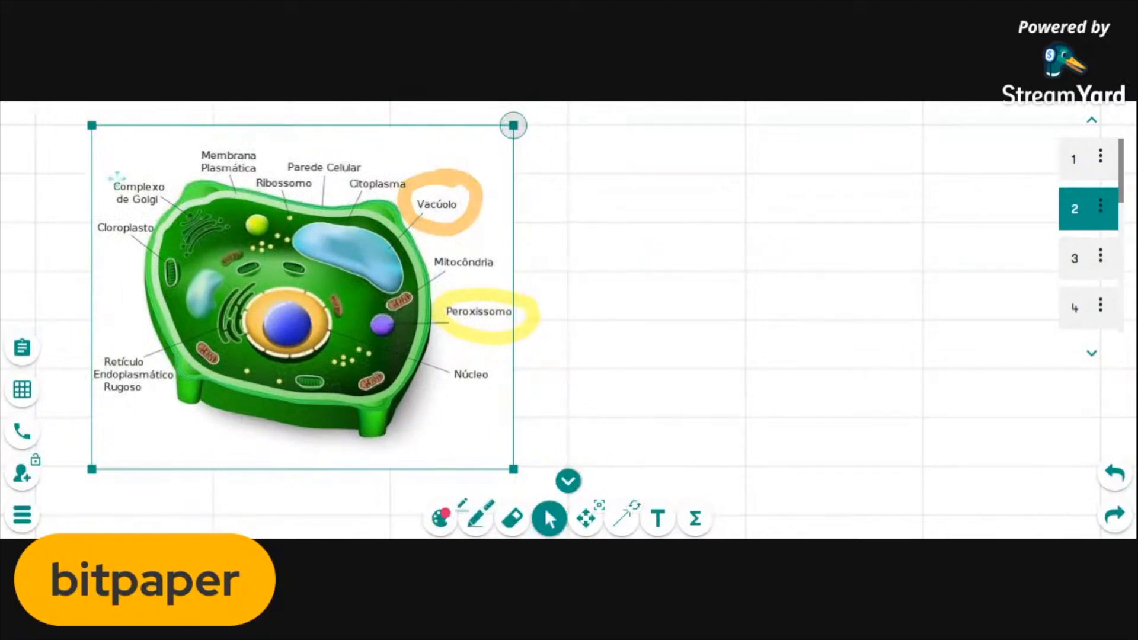
left_click_drag(442, 172, 443, 151)
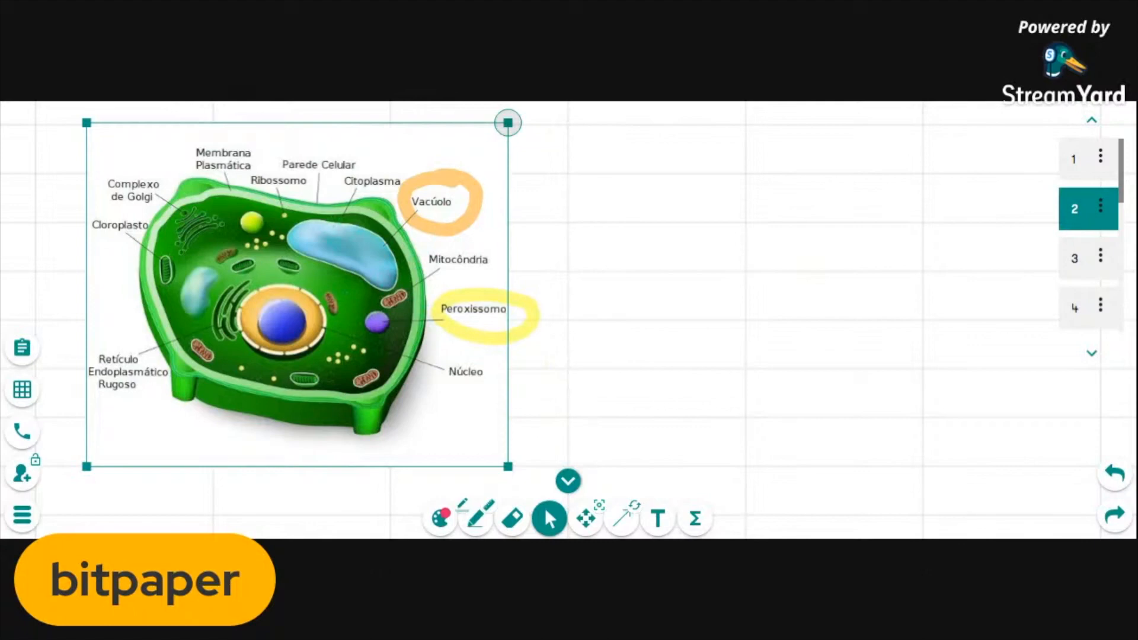
left_click_drag(327, 219, 332, 224)
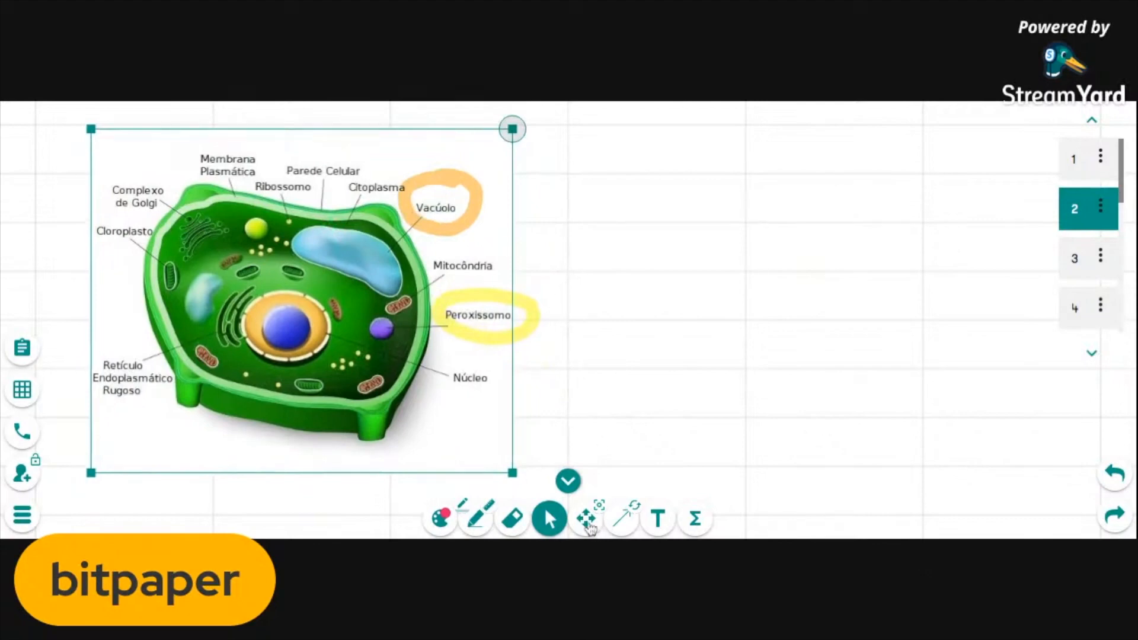
Step: Pan page 2 down to its empty area and back up to the cell diagram
left_click(587, 521)
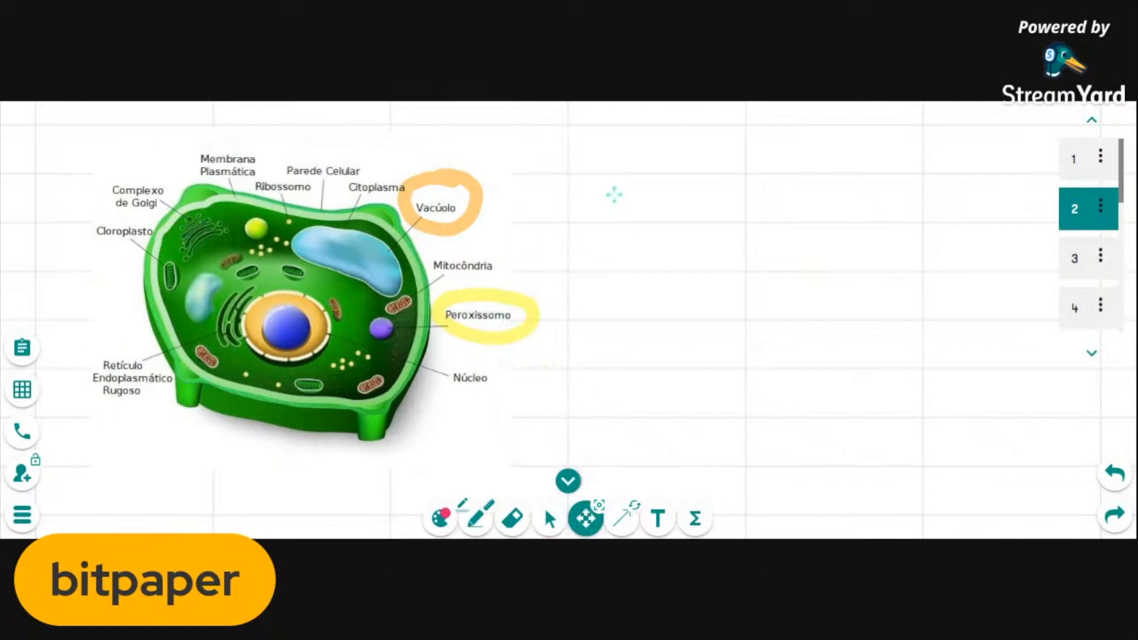
mouse_move(614, 194)
left_mouse_down()
mouse_move(633, 395)
mouse_move(622, 258)
mouse_move(633, 183)
left_mouse_up()
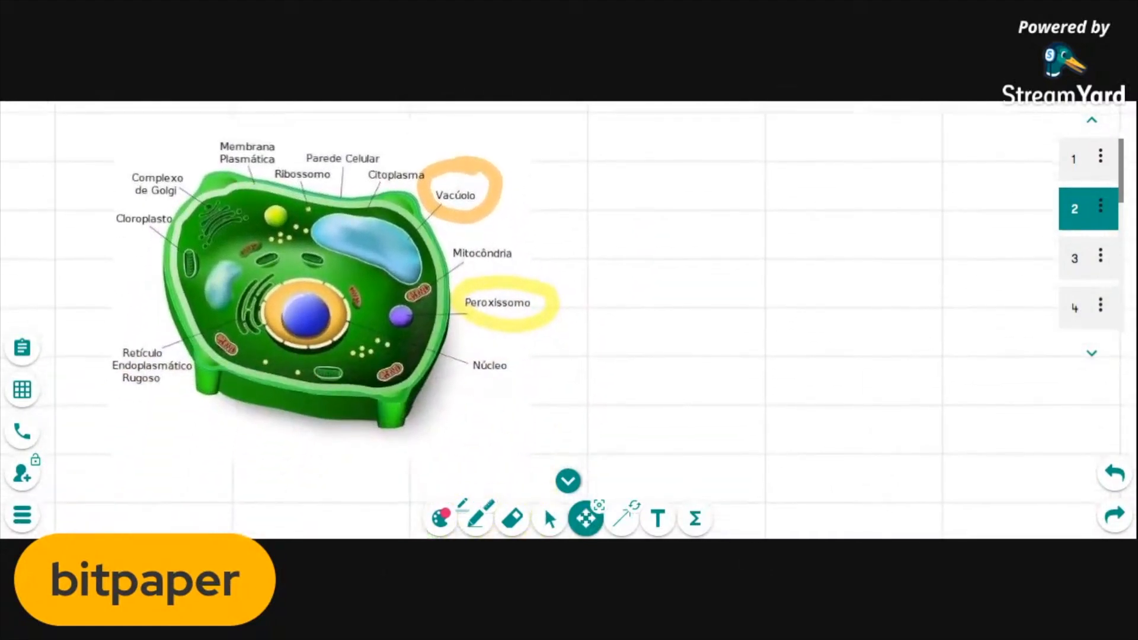
left_click_drag(745, 413, 738, 371)
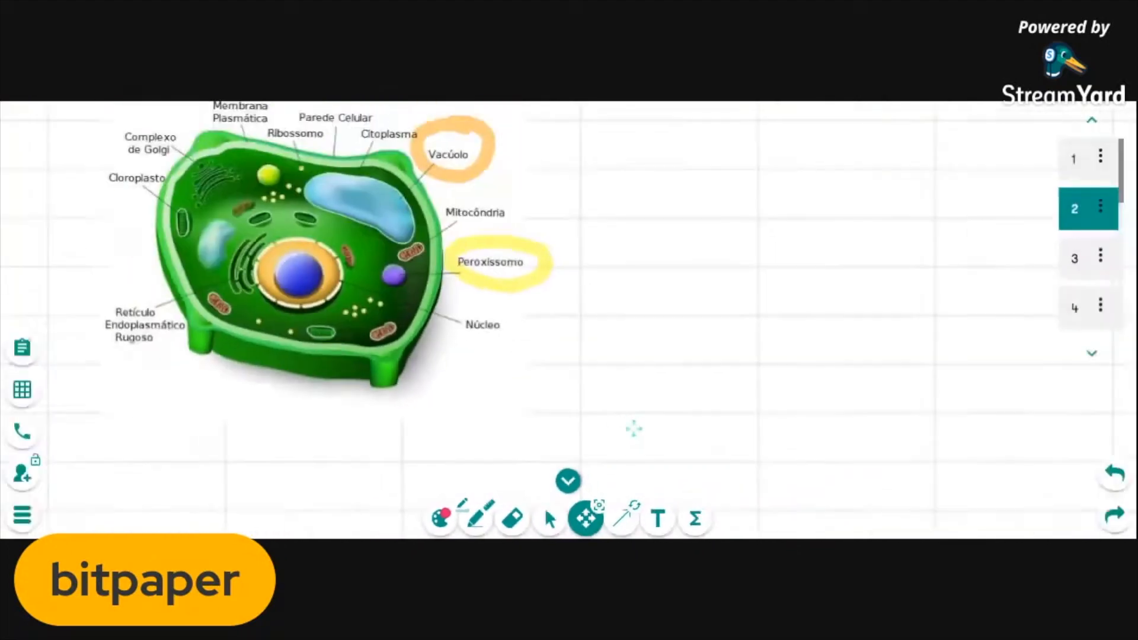
scroll(634, 429, "down", 5)
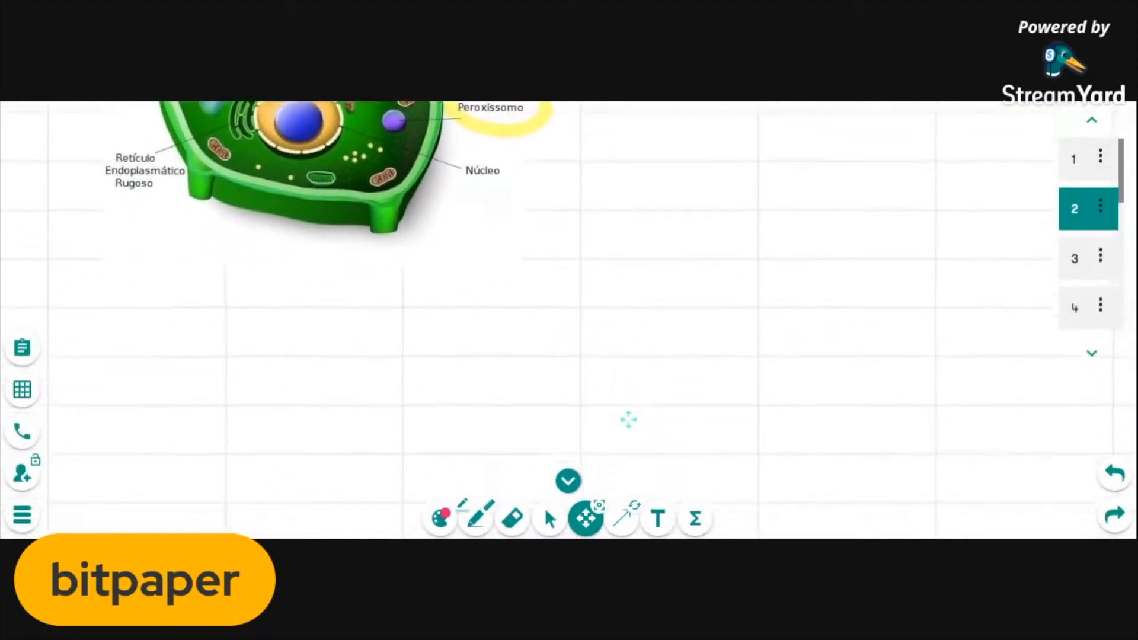
scroll(628, 374, "down", 2)
scroll(663, 304, "down", 3)
scroll(663, 303, "down", 2)
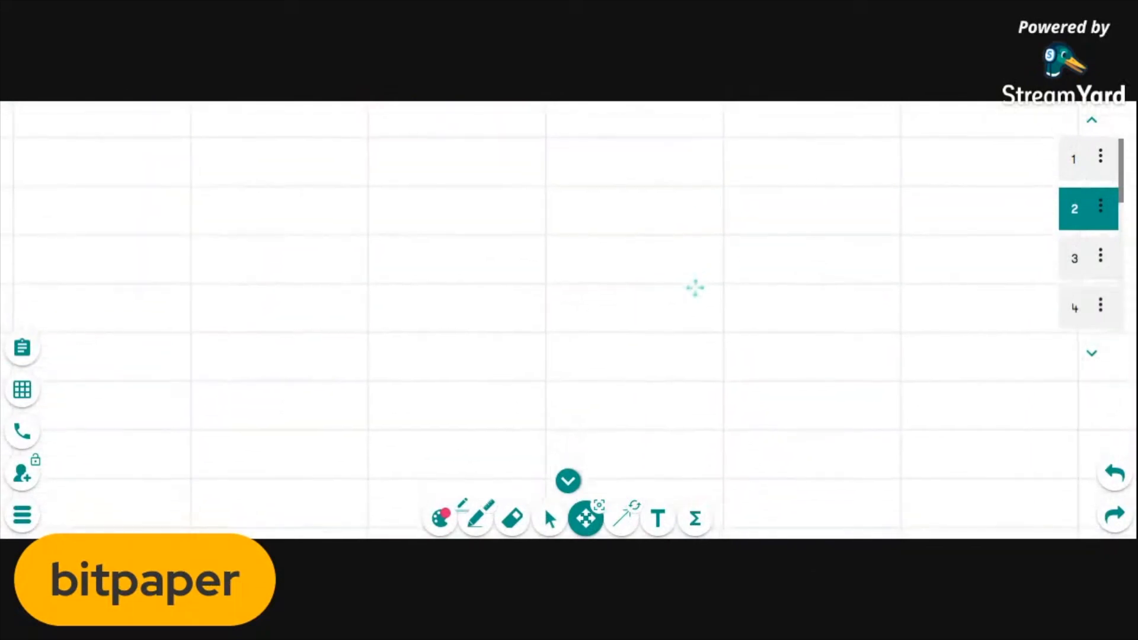
left_click_drag(674, 324, 690, 363)
left_click_drag(638, 131, 647, 155)
scroll(625, 136, "up", 5)
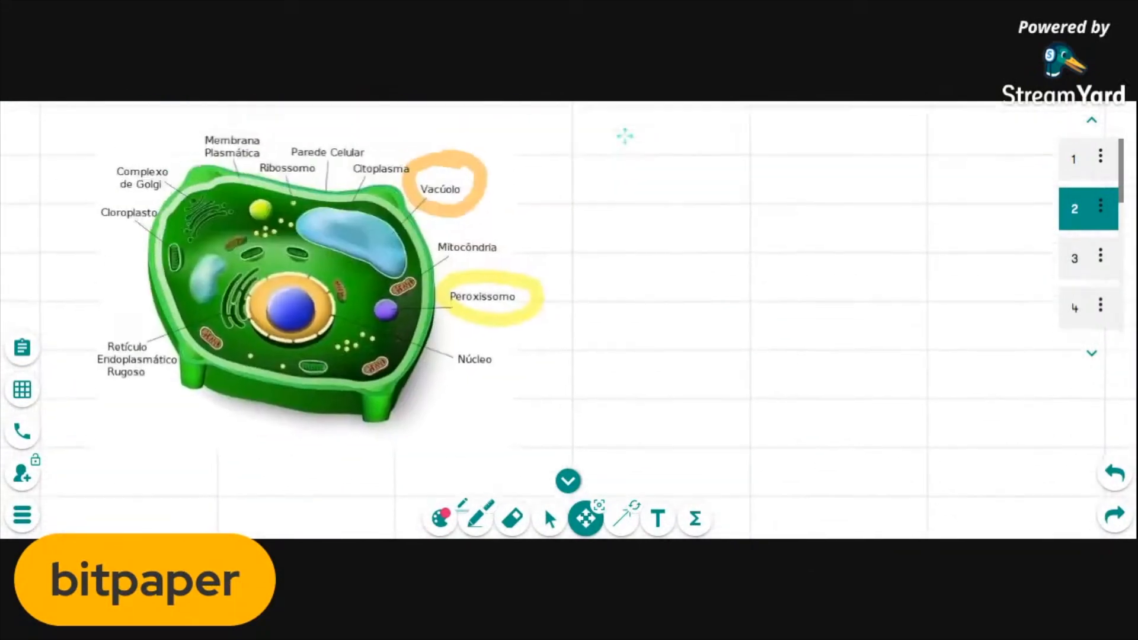
Step: Zoom in and out on the page 2 cell diagram, and recenter the view
scroll(624, 136, "up", 1)
scroll(436, 280, "down", 1)
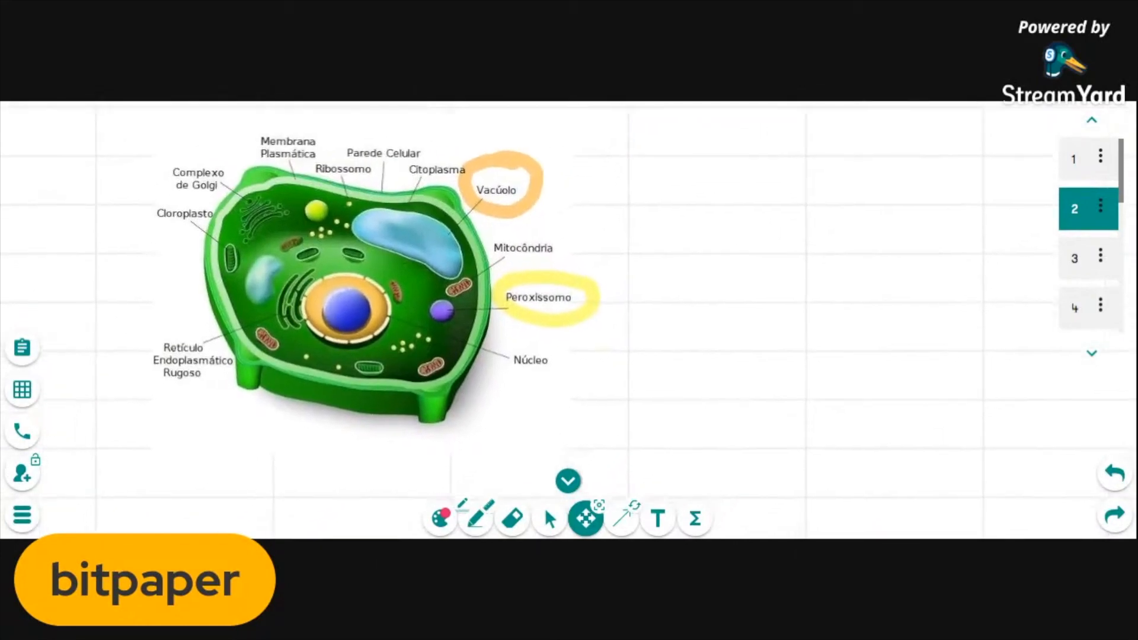
scroll(436, 280, "up", 2)
scroll(436, 280, "up", 4)
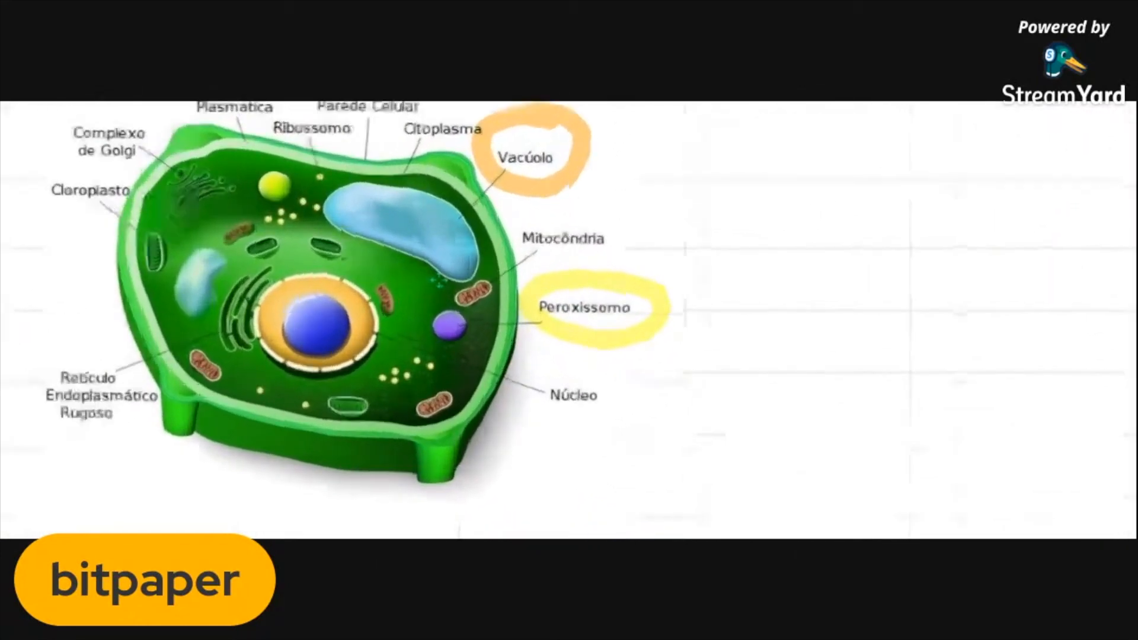
scroll(438, 280, "down", 6)
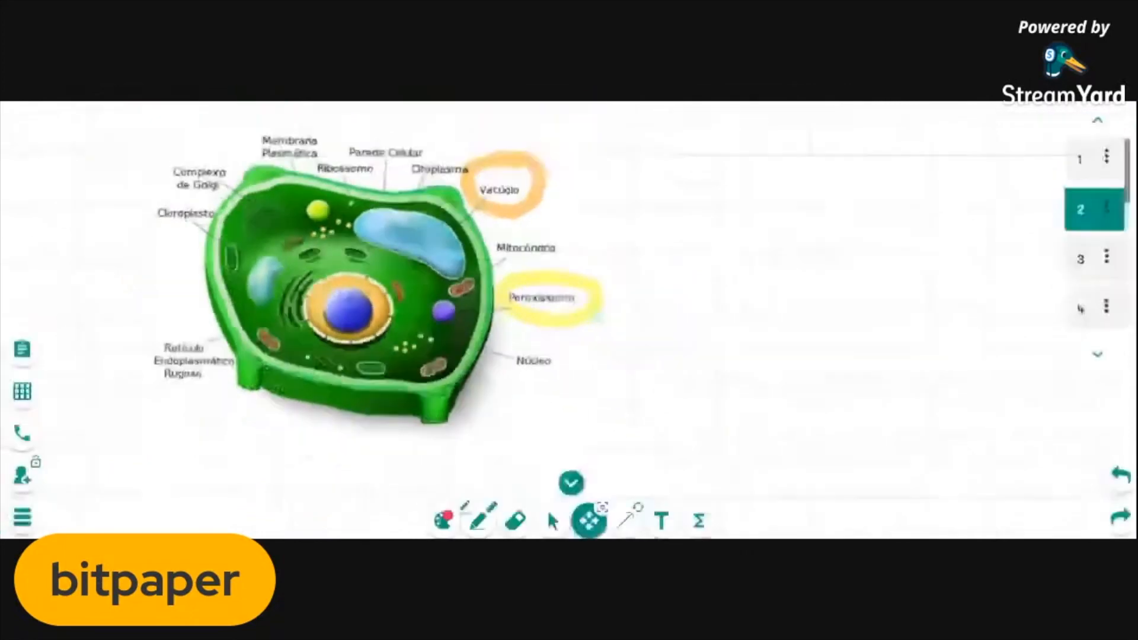
left_click(599, 505)
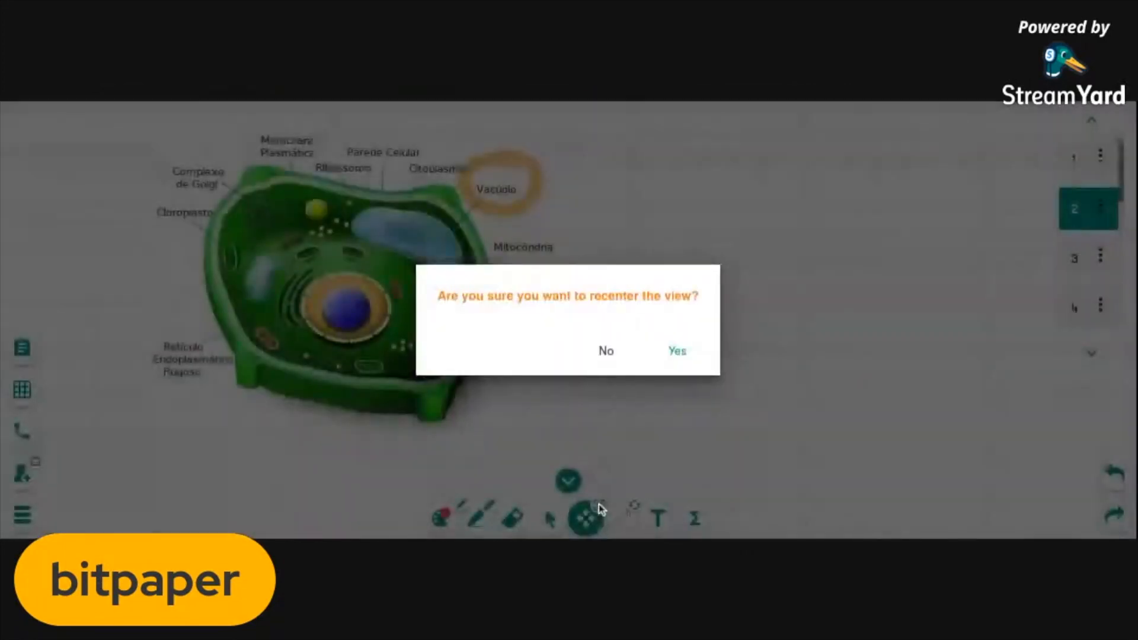
left_click(678, 353)
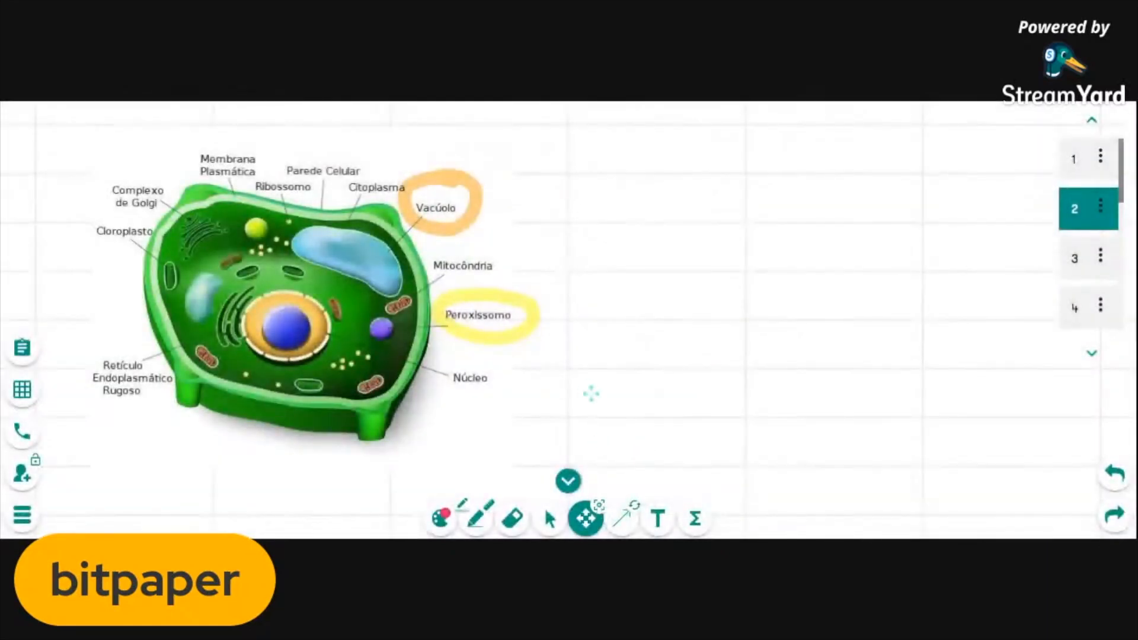
Step: Move the view away to an empty area of page 2, and recenter it on the cell diagram
scroll(591, 393, "down", 5)
scroll(595, 336, "down", 5)
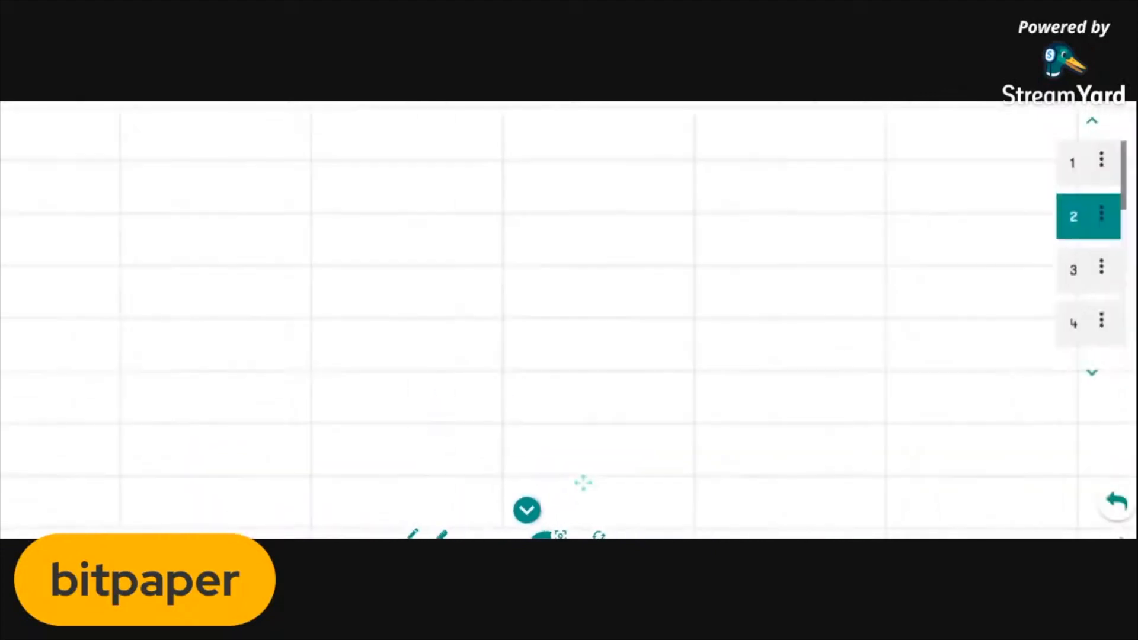
left_click(556, 452)
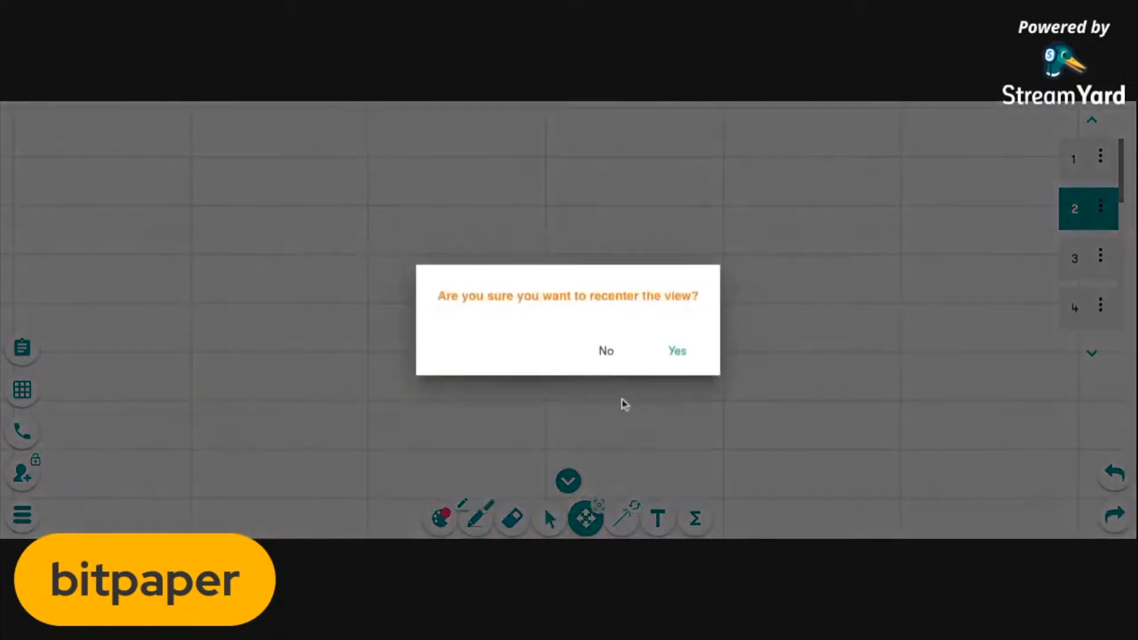
left_click(677, 350)
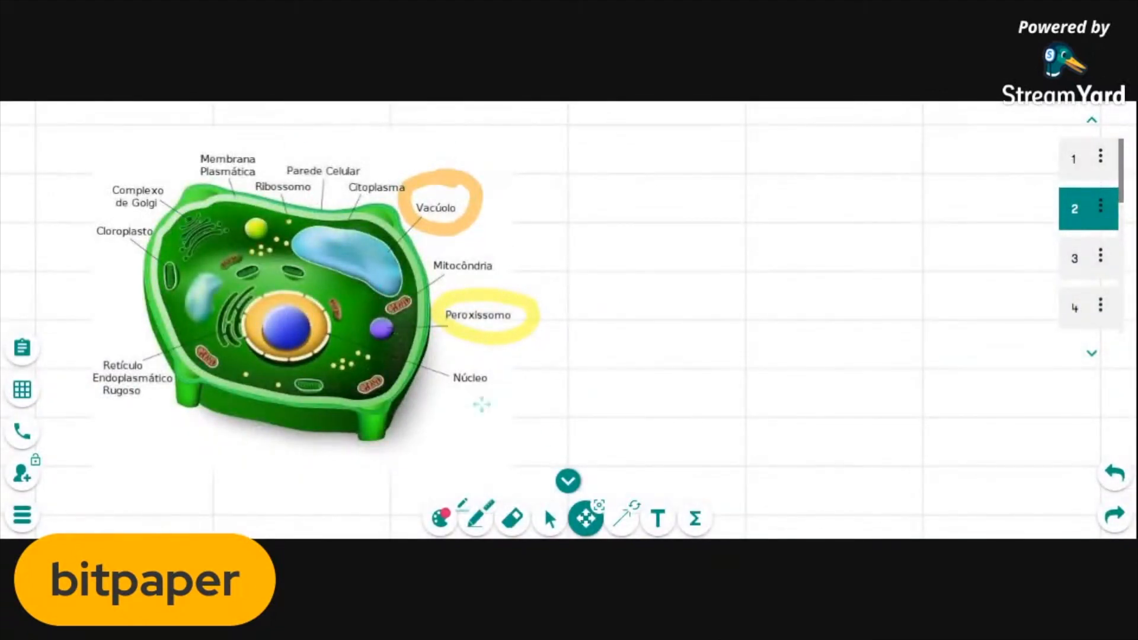
Step: Draw five pink arrows: two beside the cell diagram, and three pointing to the peroxisome, the upper cell wall and the endoplasmic reticulum
left_click(623, 519)
mouse_move(606, 364)
left_mouse_down()
mouse_move(685, 259)
mouse_move(616, 234)
mouse_move(516, 223)
left_mouse_up()
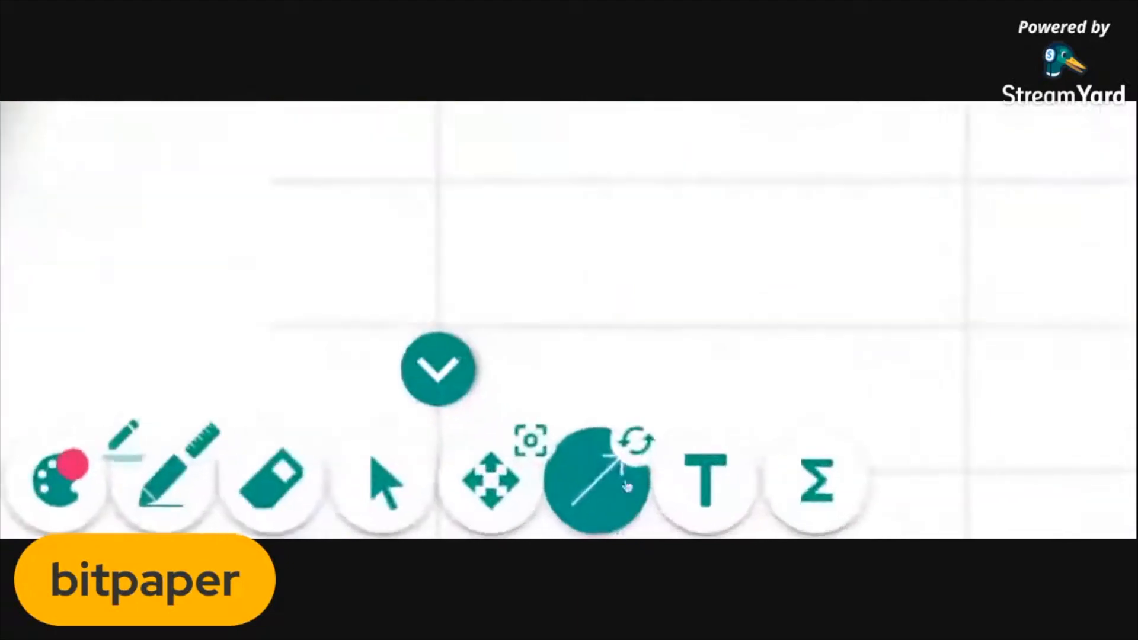
left_click_drag(821, 195, 150, 15)
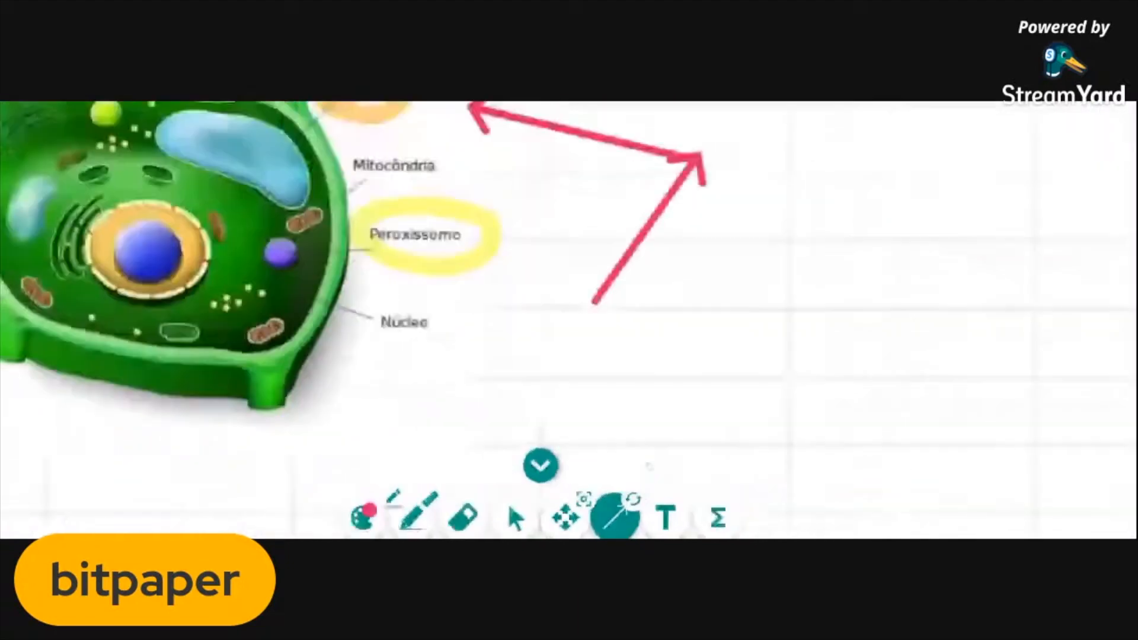
left_click_drag(430, 308, 381, 325)
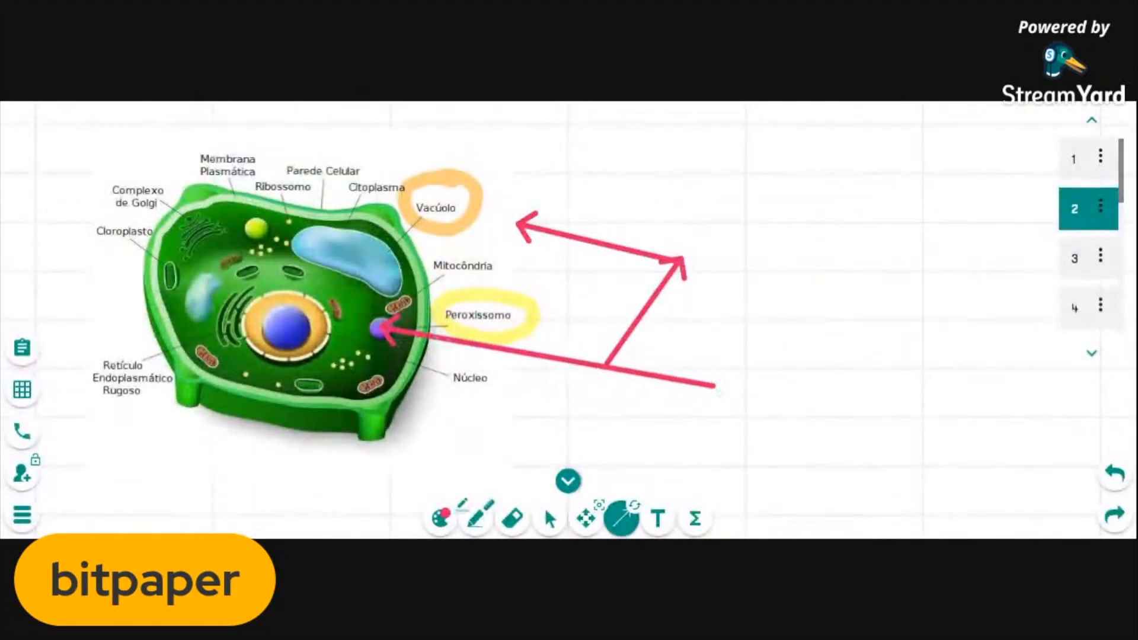
left_click_drag(667, 135, 354, 209)
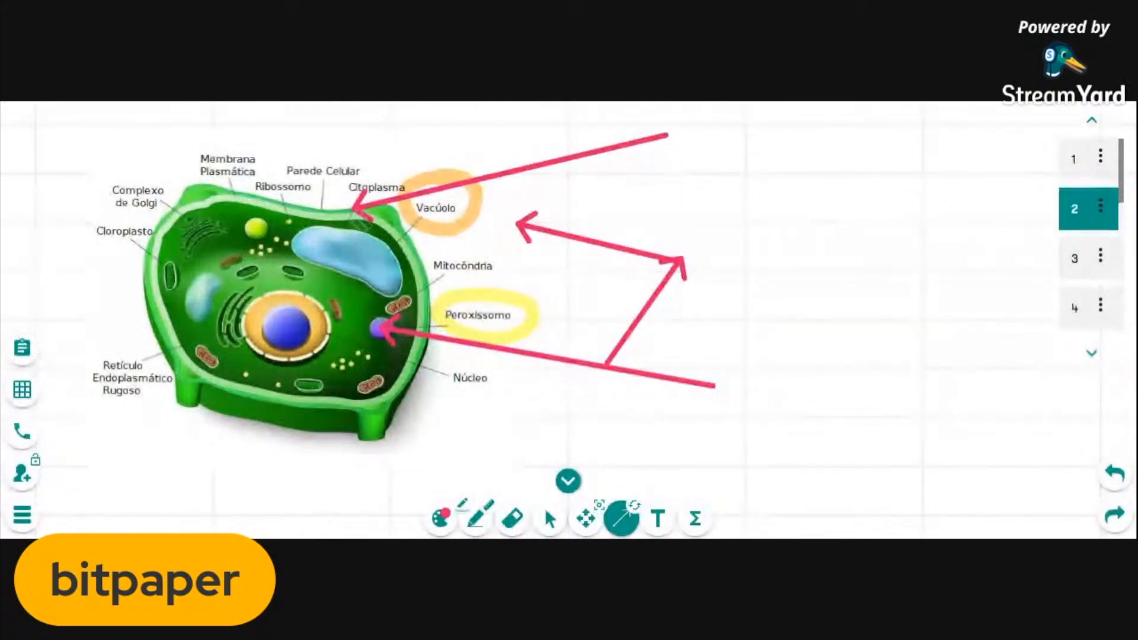
left_click_drag(140, 472, 230, 336)
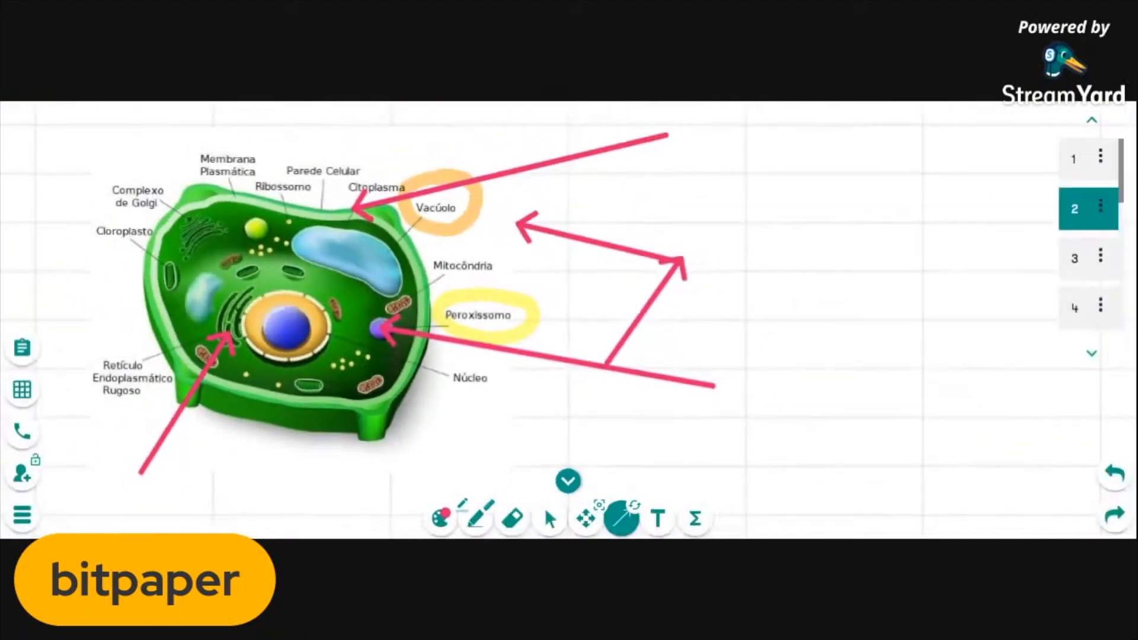
Step: Draw an unfilled wireframe cube from the shapes library in the empty area beside the pink arrows
left_click(634, 505)
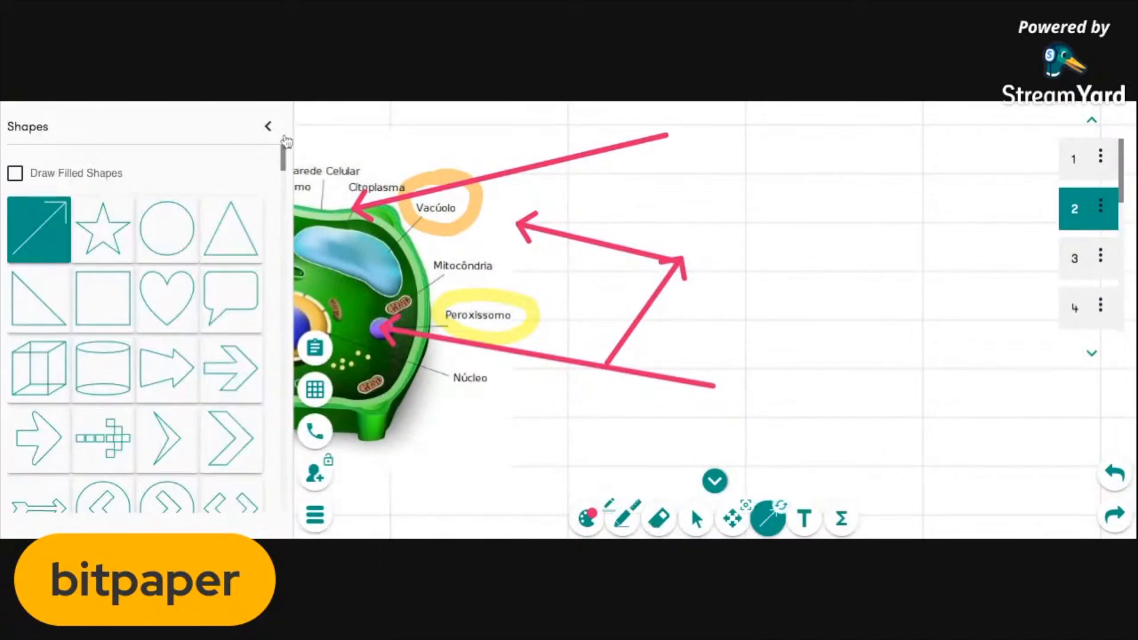
left_click(285, 138)
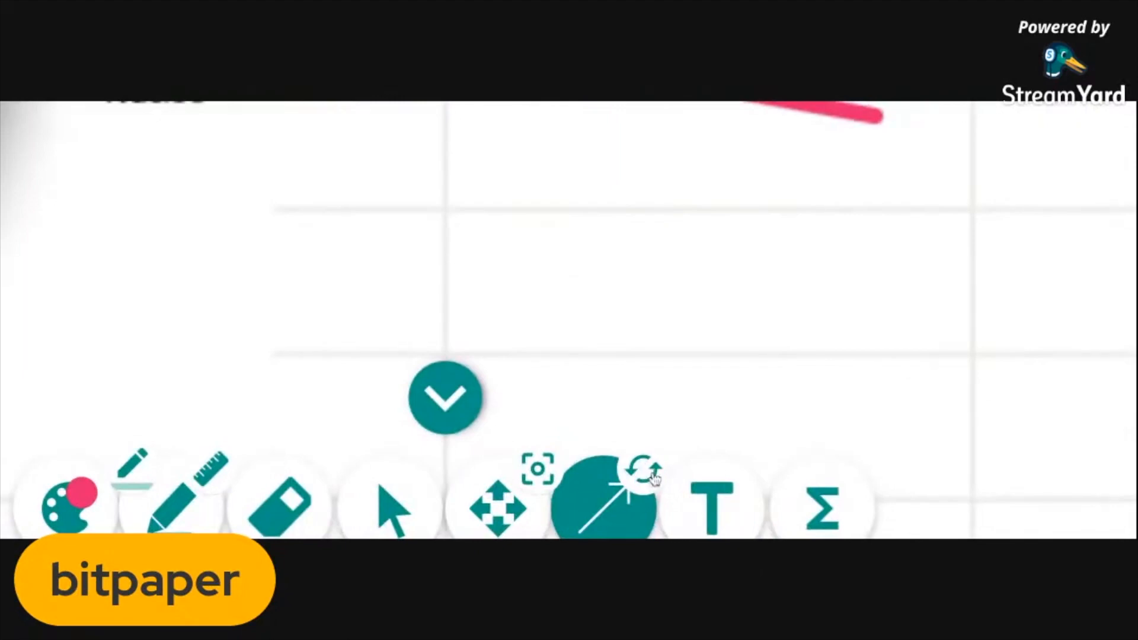
scroll(651, 475, "down", 10)
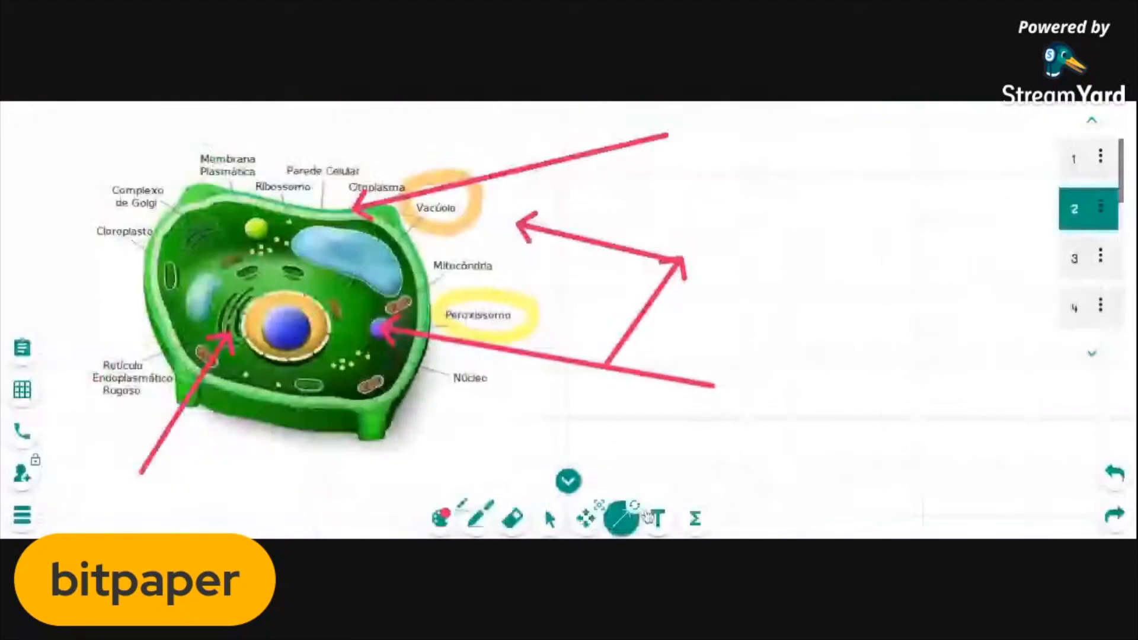
left_click(635, 508)
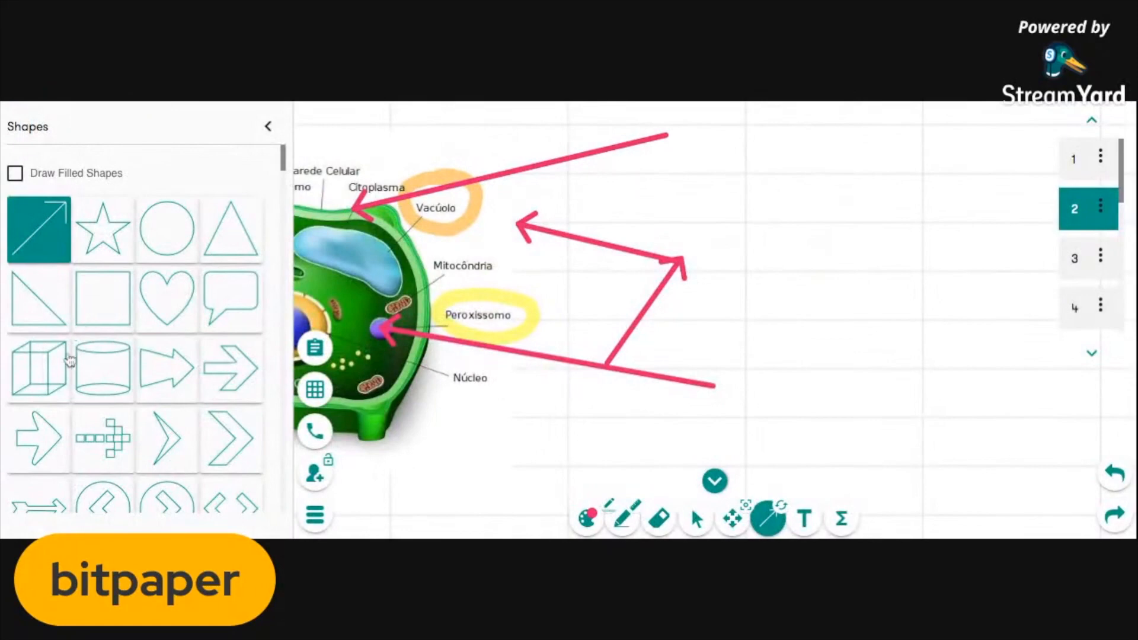
left_click(51, 369)
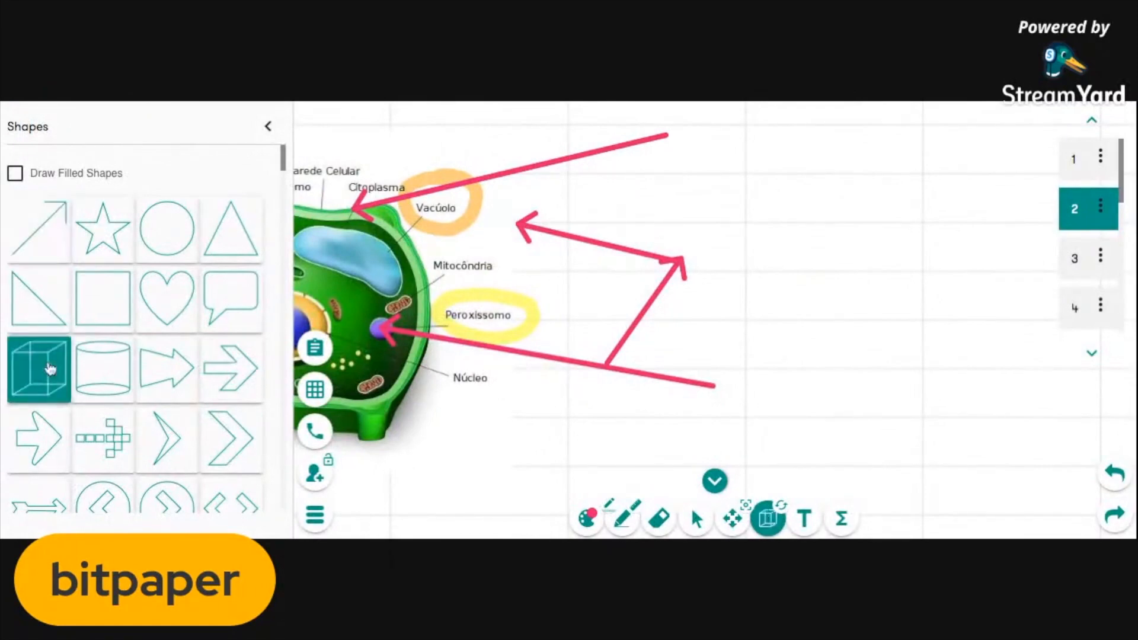
mouse_move(714, 217)
left_mouse_down()
mouse_move(838, 373)
mouse_move(958, 379)
mouse_move(946, 393)
left_mouse_up()
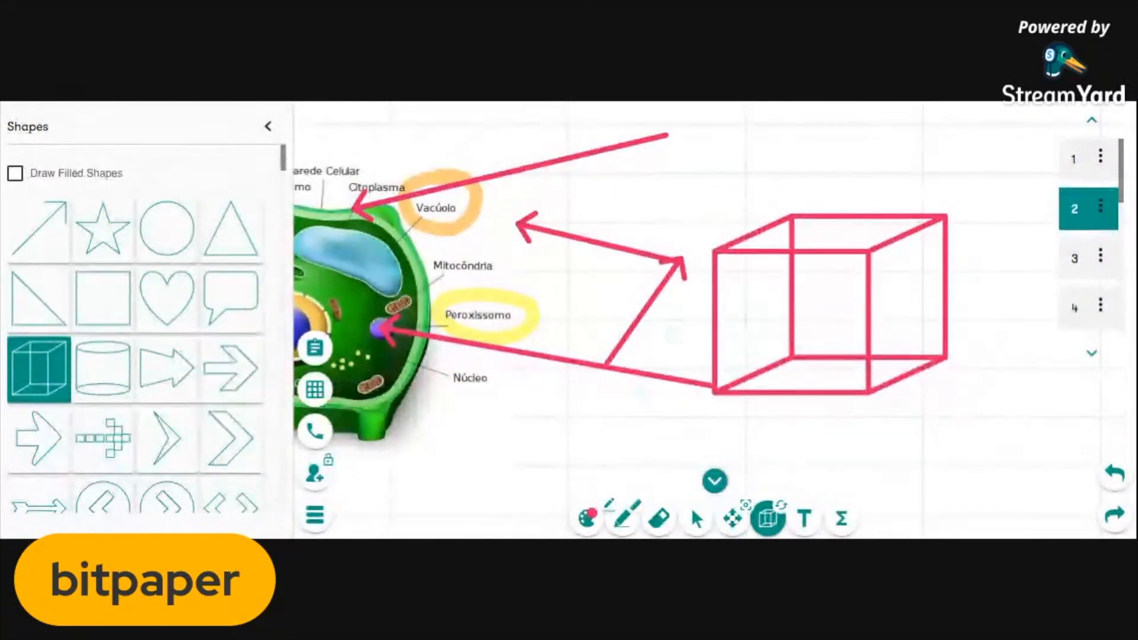
Step: Draw a large unfilled pink circle in an empty area of page 2 below the cell diagram
left_click(732, 519)
left_click_drag(647, 460, 620, 168)
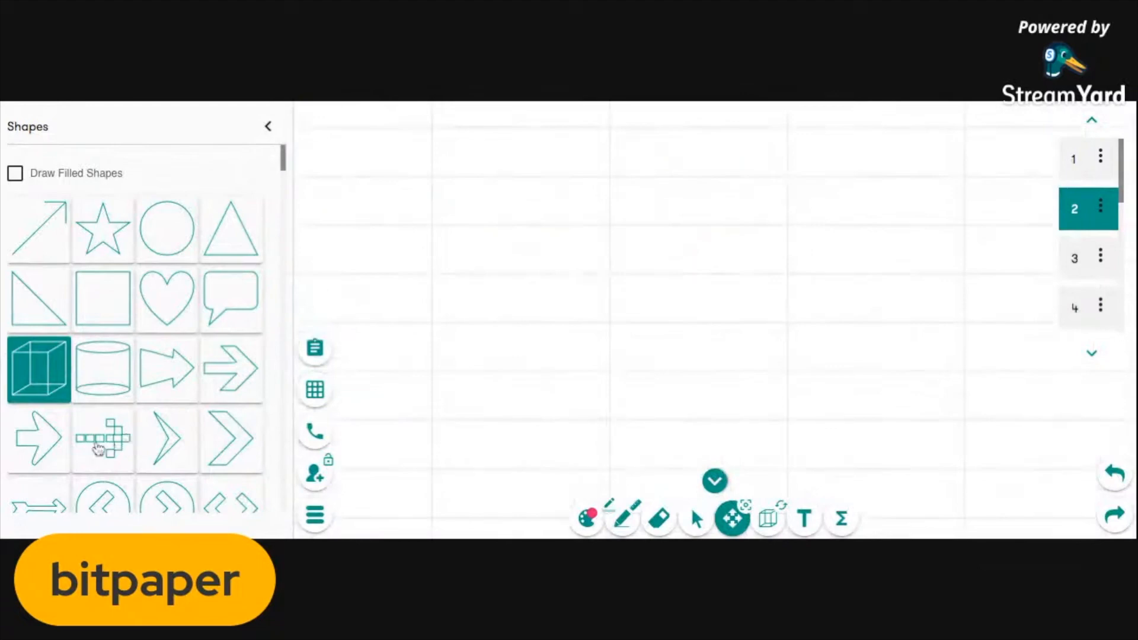
left_click(167, 232)
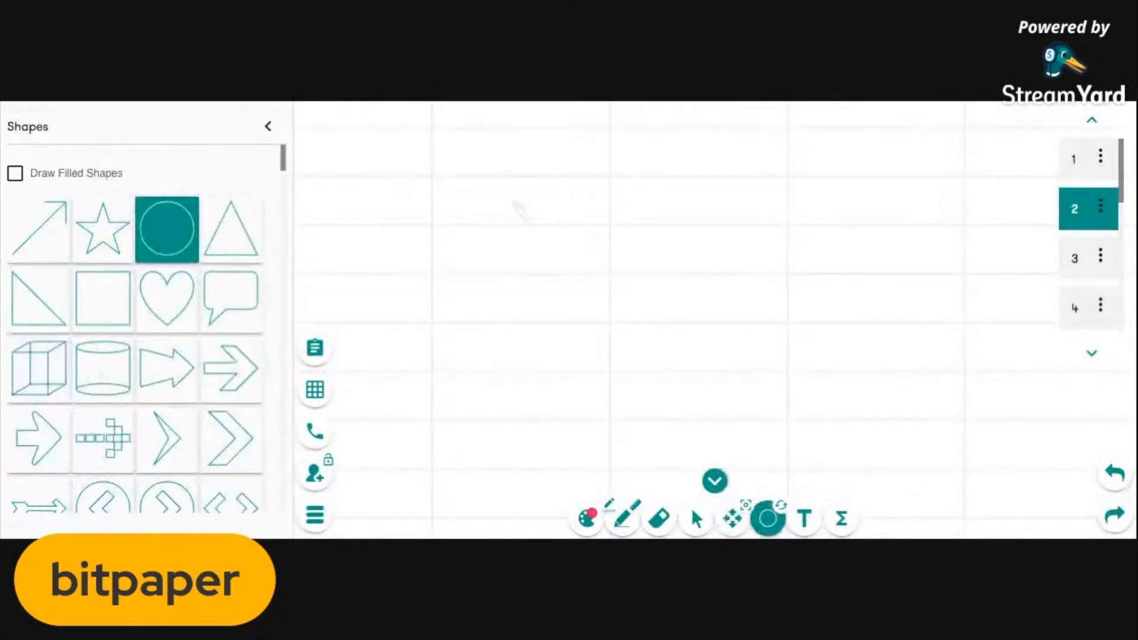
left_click_drag(465, 180, 697, 400)
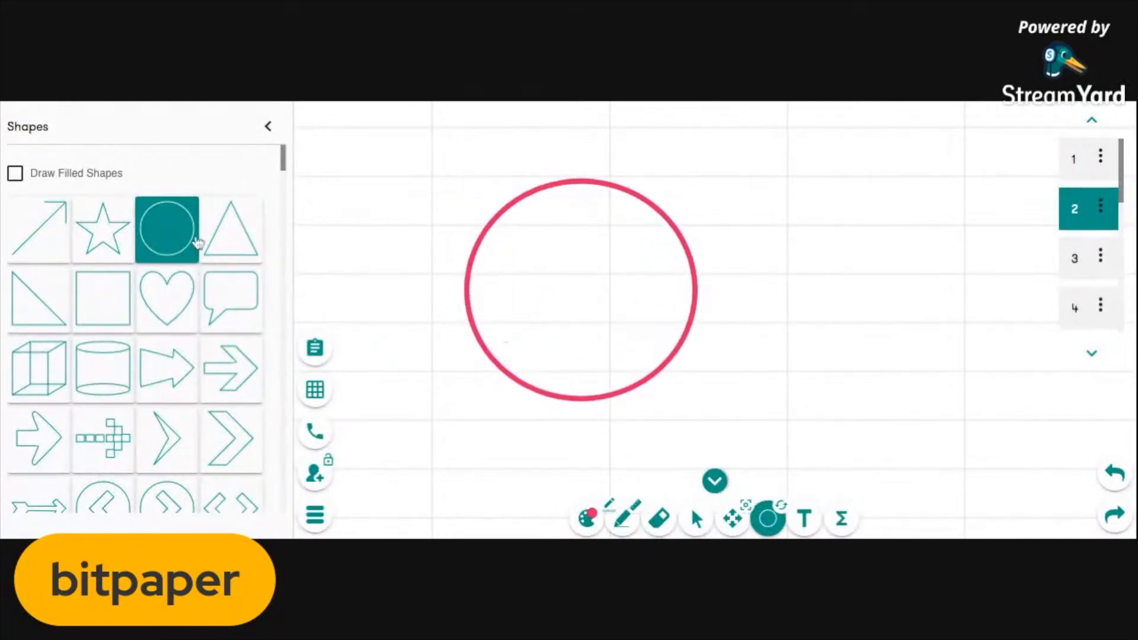
Step: Draw a chess queen outline to the right of the circle and a plus sign outline at its upper left
scroll(283, 166, "down", 5)
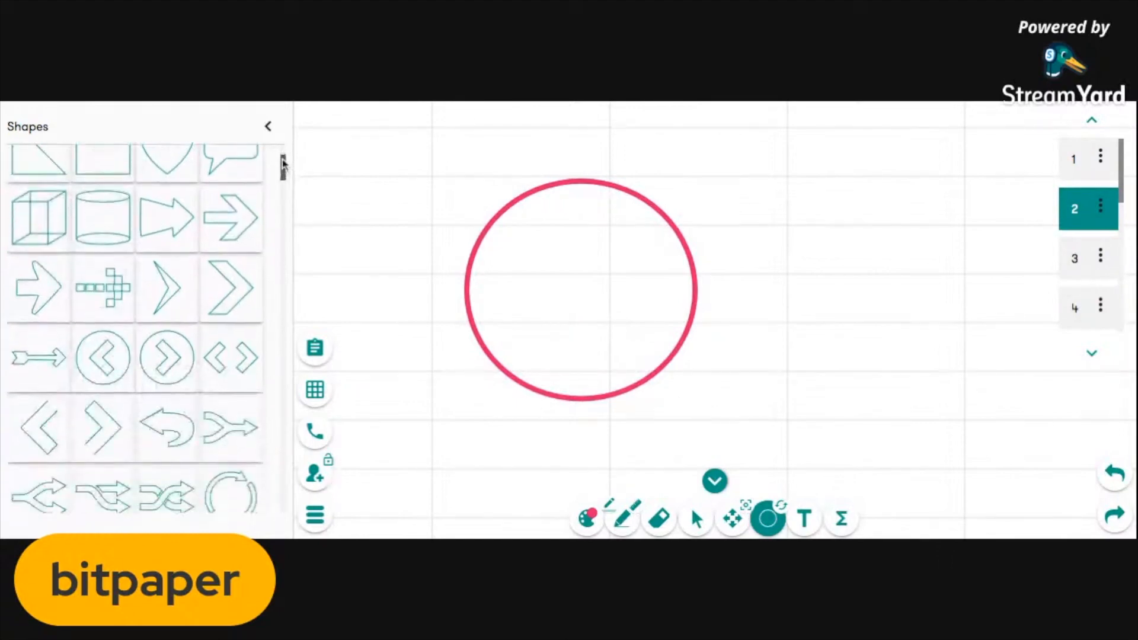
scroll(283, 166, "down", 3)
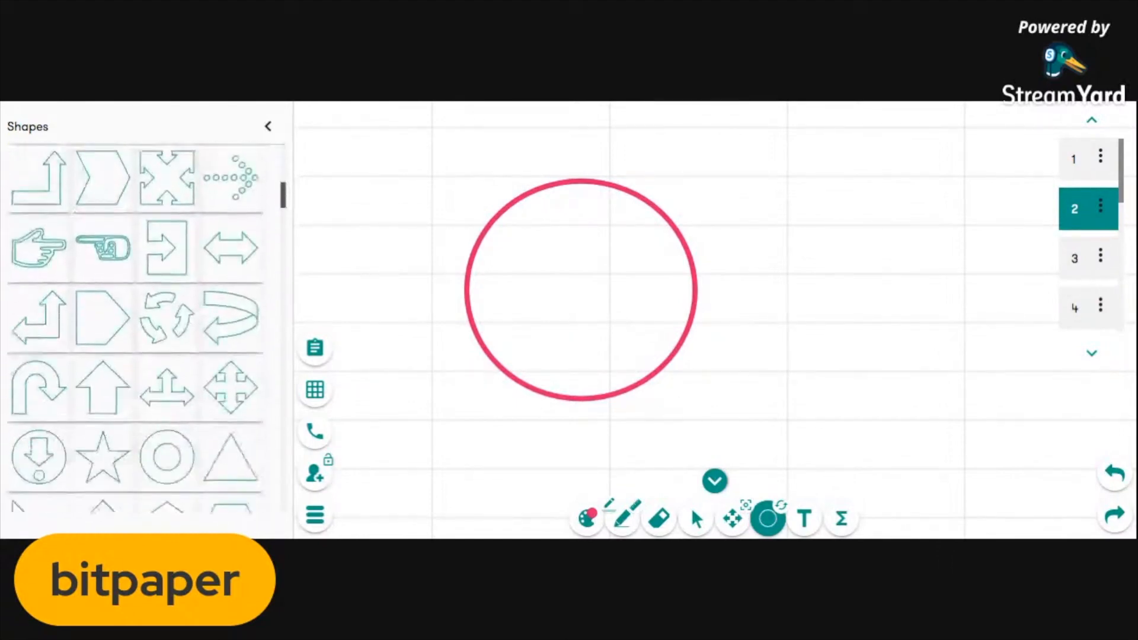
scroll(146, 328, "down", 5)
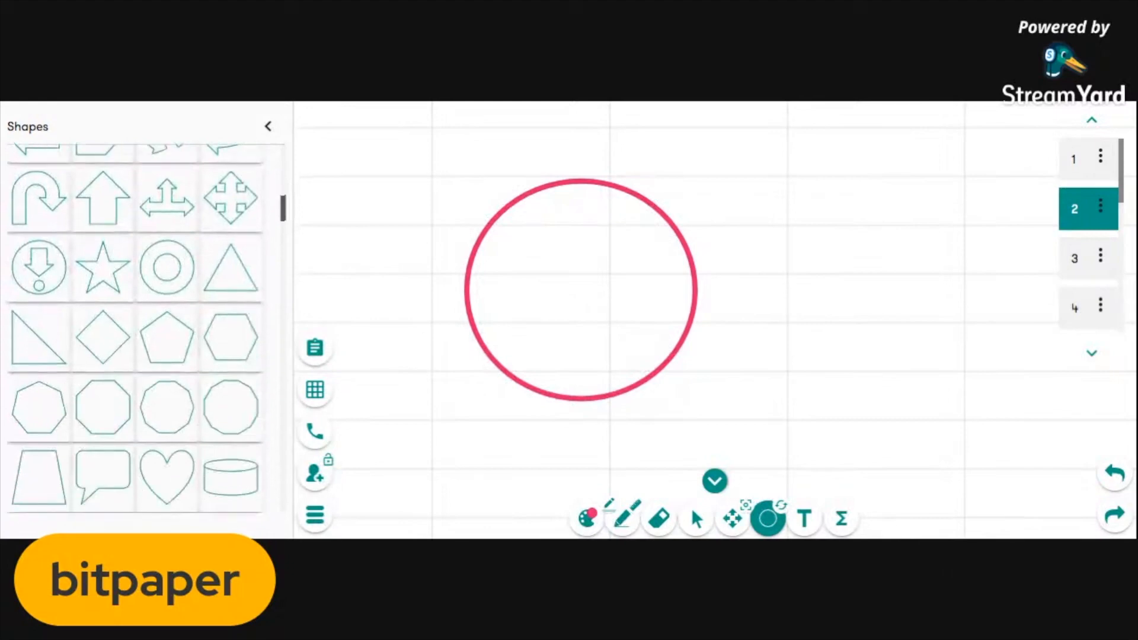
scroll(135, 328, "down", 10)
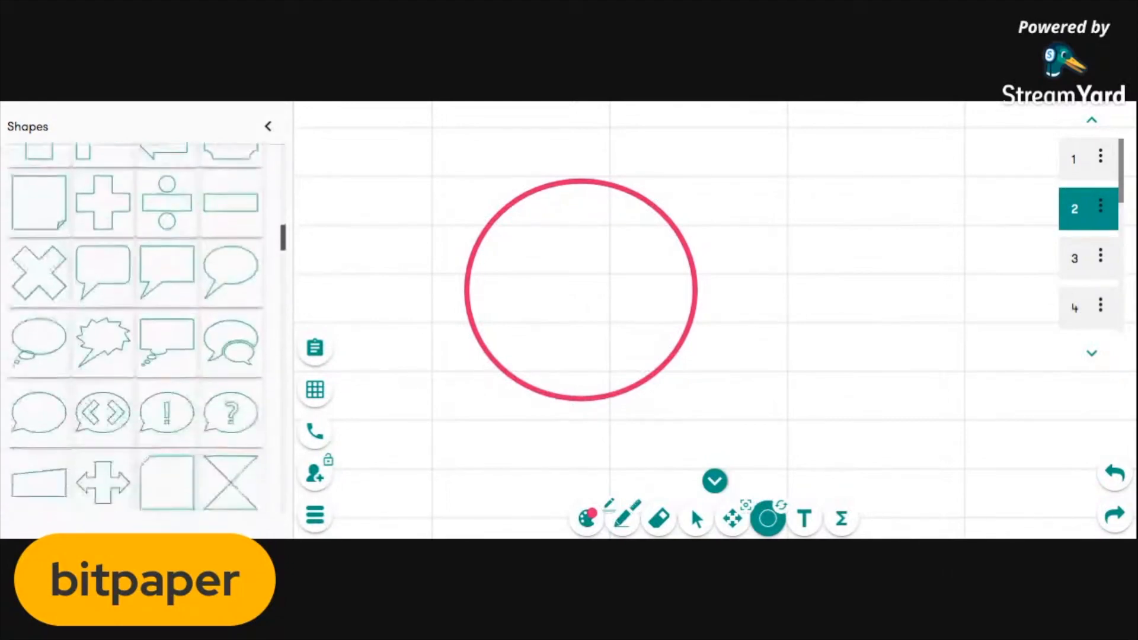
scroll(189, 299, "down", 10)
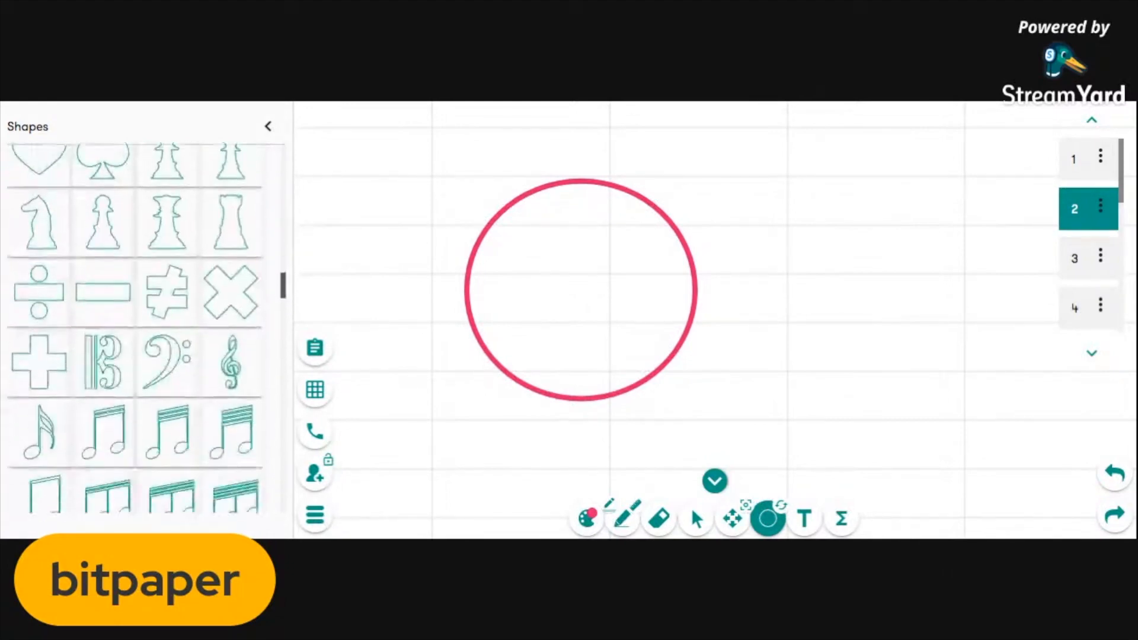
left_click(176, 276)
mouse_move(793, 206)
left_mouse_down()
mouse_move(842, 284)
mouse_move(926, 368)
left_mouse_up()
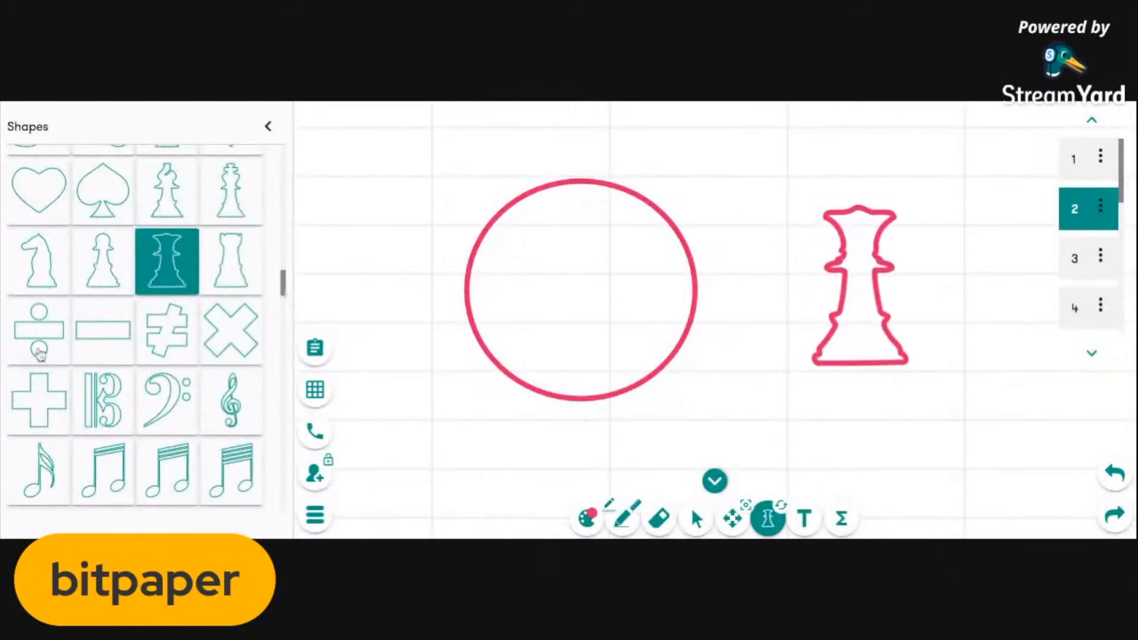
left_click(49, 393)
left_click_drag(415, 166, 499, 241)
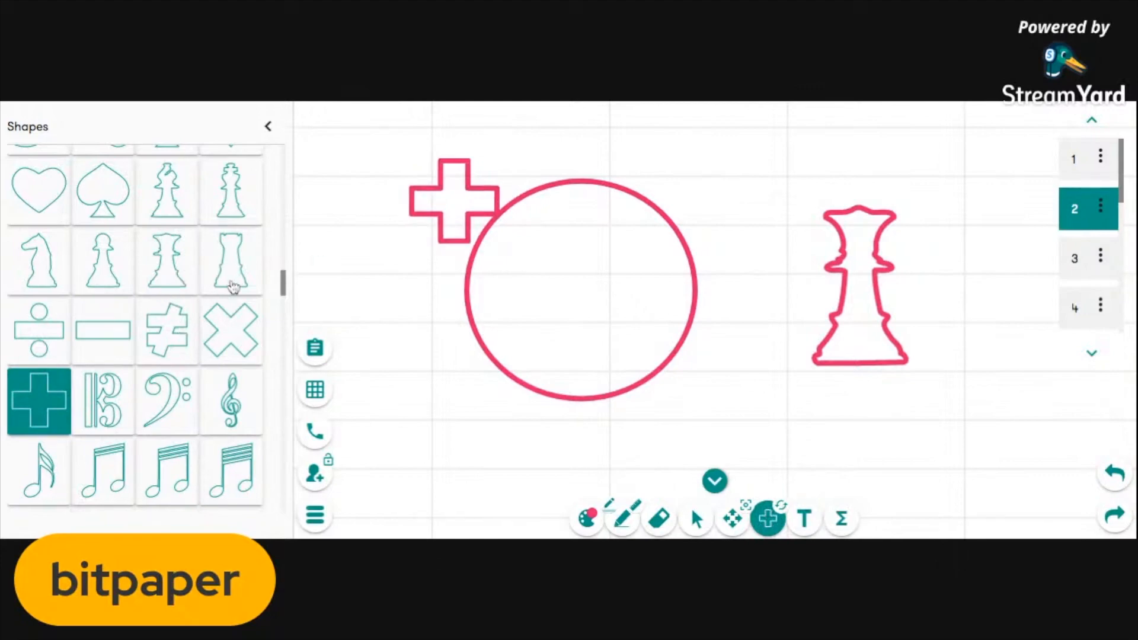
Step: Draw a rabbit outline at the circle's lower left and a bull outline between the circle and the chess queen
scroll(283, 284, "down", 3)
scroll(283, 284, "down", 1)
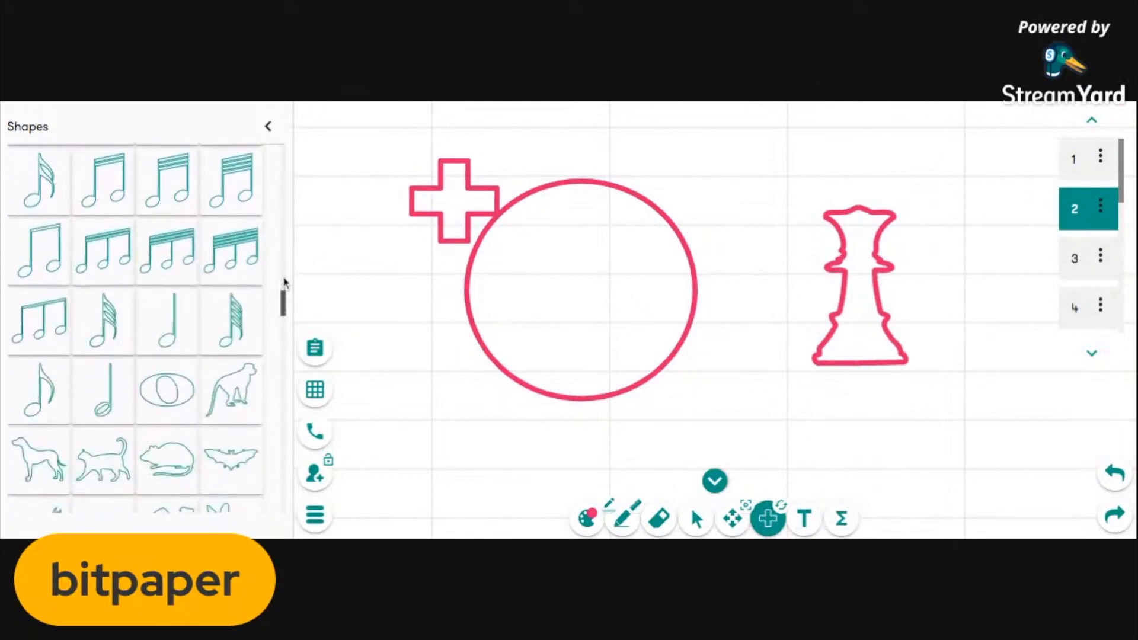
scroll(284, 283, "down", 2)
left_click(231, 367)
mouse_move(386, 324)
left_mouse_down()
mouse_move(452, 425)
mouse_move(512, 459)
left_mouse_up()
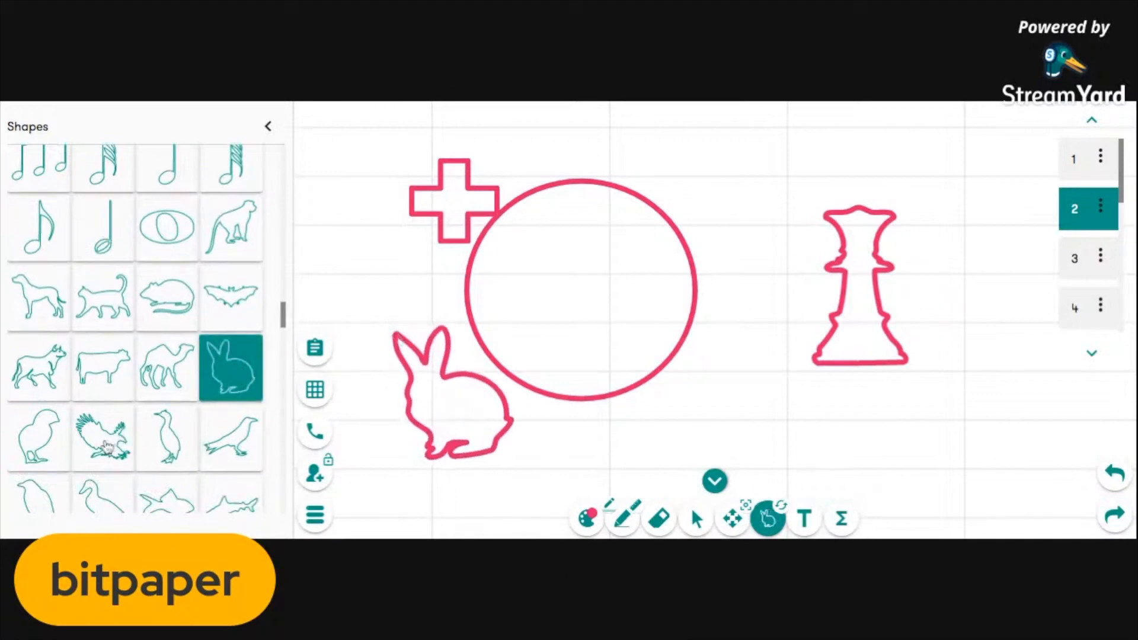
left_click(53, 379)
mouse_move(689, 167)
left_mouse_down()
mouse_move(724, 224)
mouse_move(821, 296)
left_mouse_up()
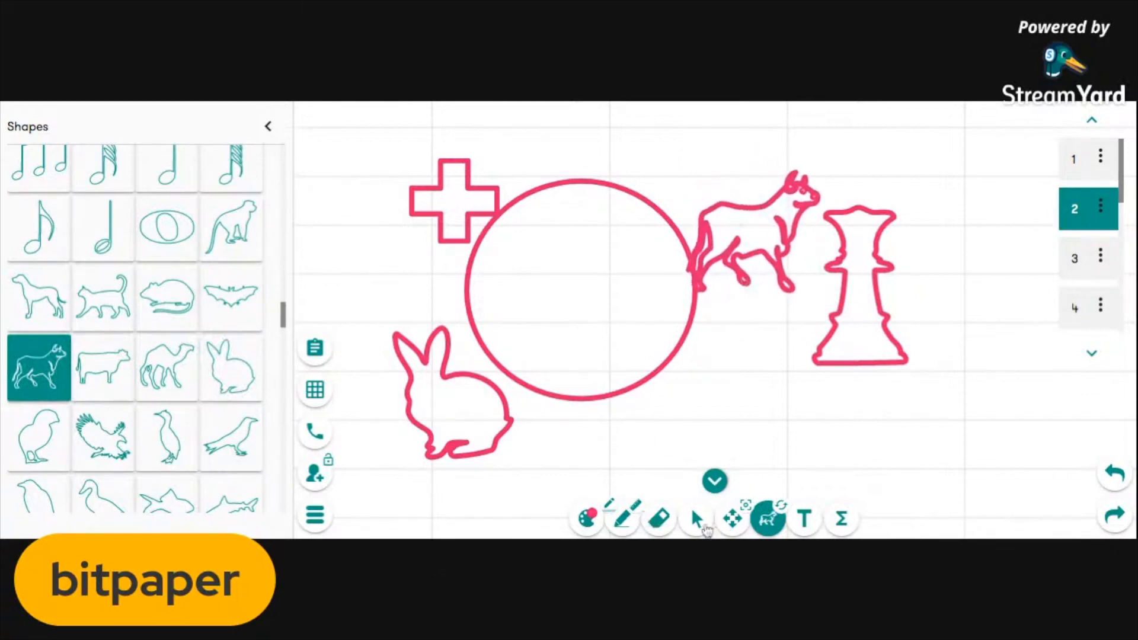
Step: Move the bull up and the chess queen to the right, and shrink the circle and place it below the bull
left_click(700, 518)
left_click_drag(742, 264, 777, 347)
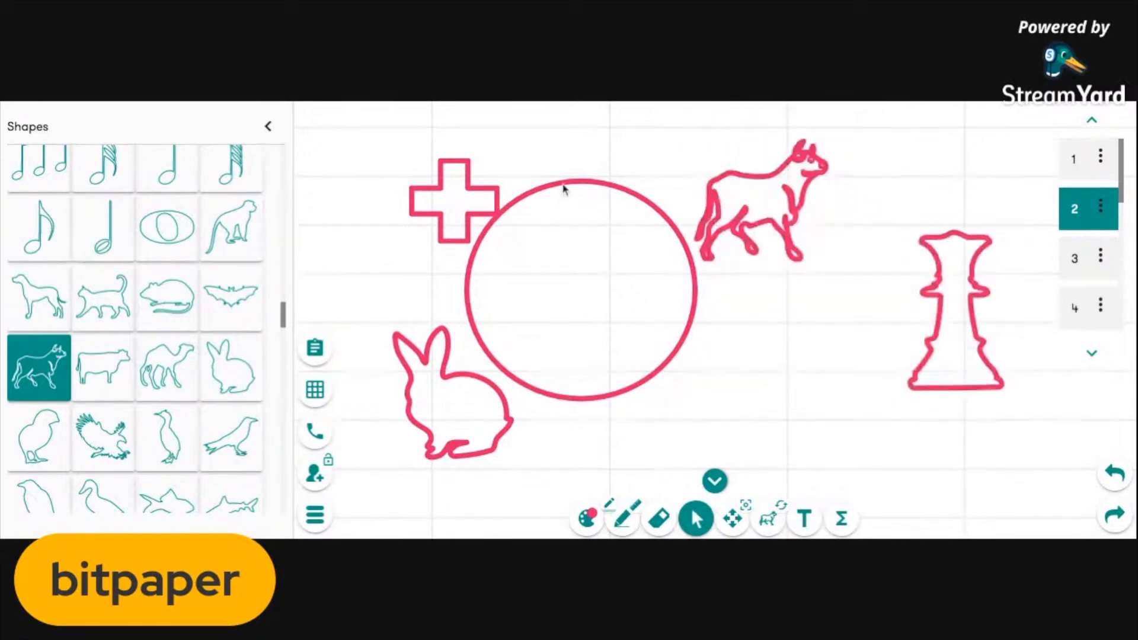
mouse_move(563, 184)
left_mouse_down()
mouse_move(581, 213)
mouse_move(671, 253)
left_mouse_up()
left_click_drag(568, 243, 728, 396)
left_click(759, 222)
Step: Browse the shape library through the animal, object, logo and weather outlines and return to the basic shapes
scroll(278, 314, "down", 10)
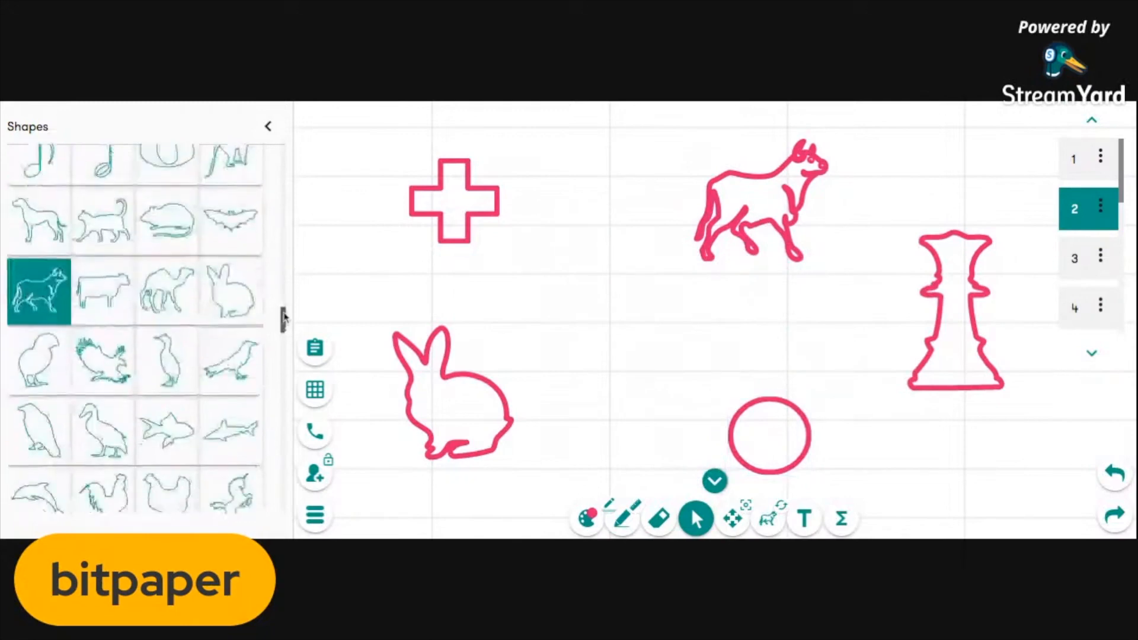
scroll(285, 318, "down", 15)
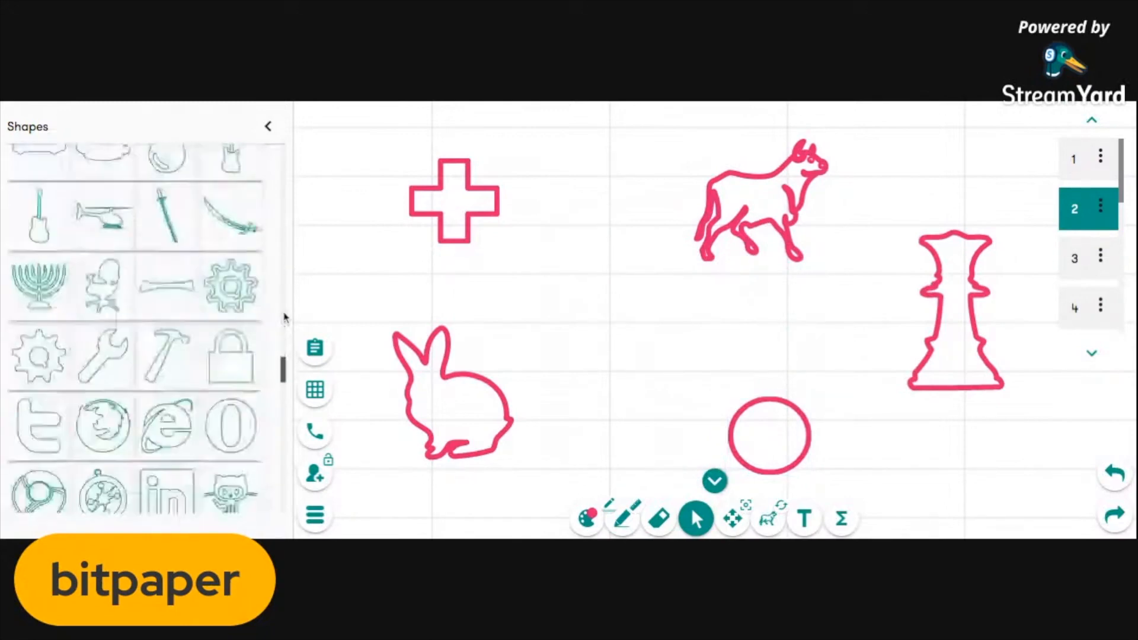
scroll(284, 318, "down", 12)
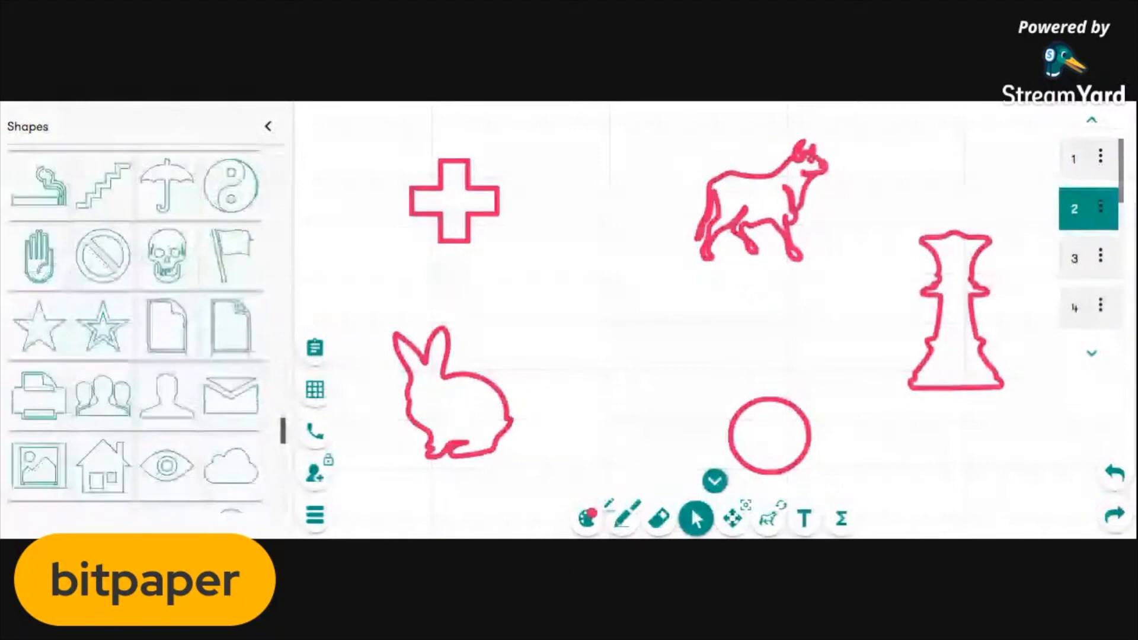
scroll(136, 326, "down", 10)
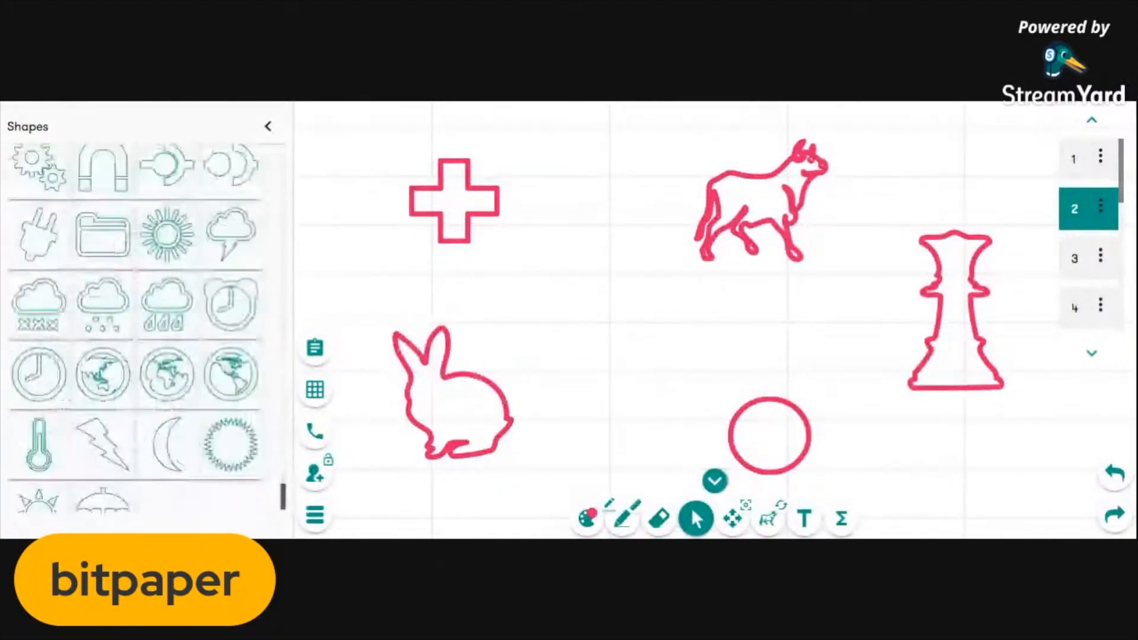
scroll(136, 326, "up", 20)
scroll(137, 326, "up", 10)
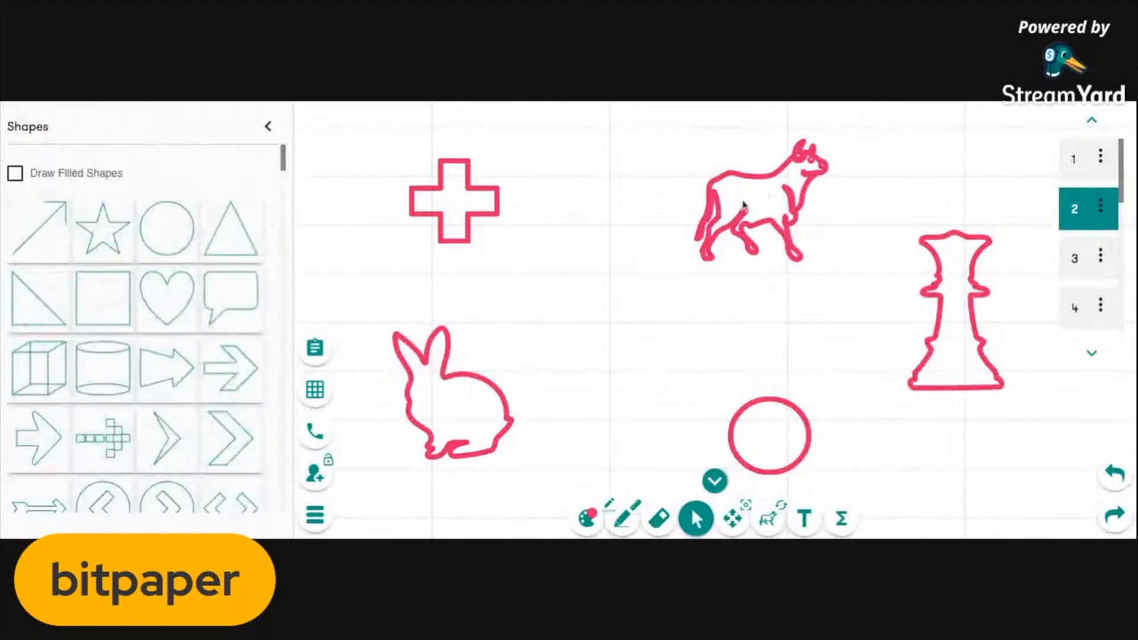
Step: Draw an unfilled pink star beside the plus sign, and filled pink stars below the bull and to the left of the plus sign
left_click(127, 232)
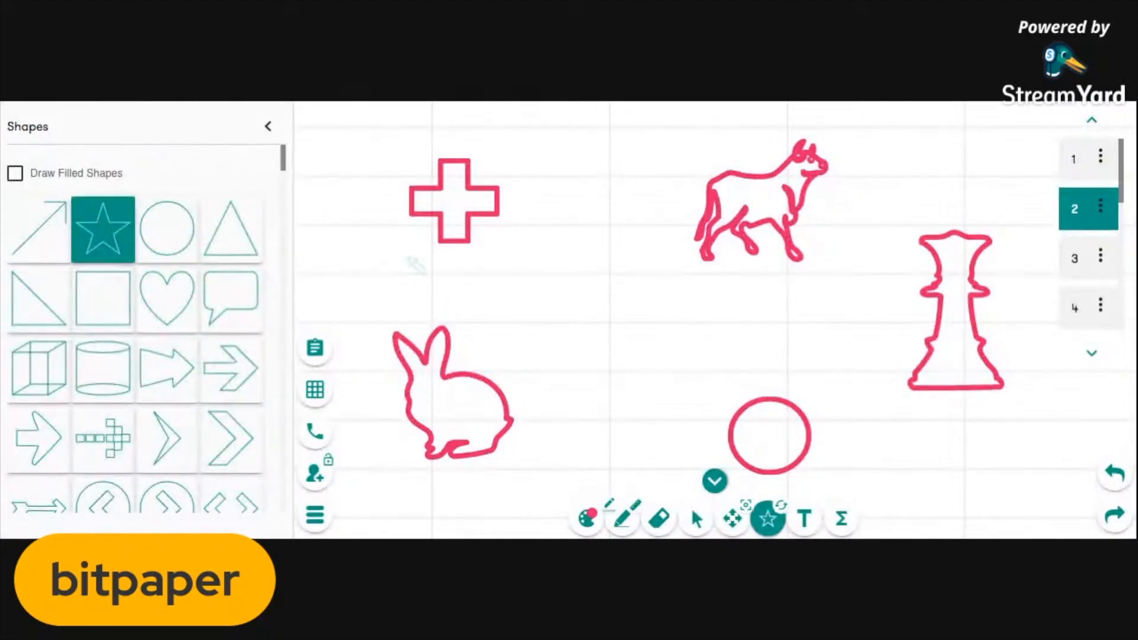
mouse_move(481, 171)
left_mouse_down()
mouse_move(534, 222)
mouse_move(604, 259)
mouse_move(628, 326)
left_mouse_up()
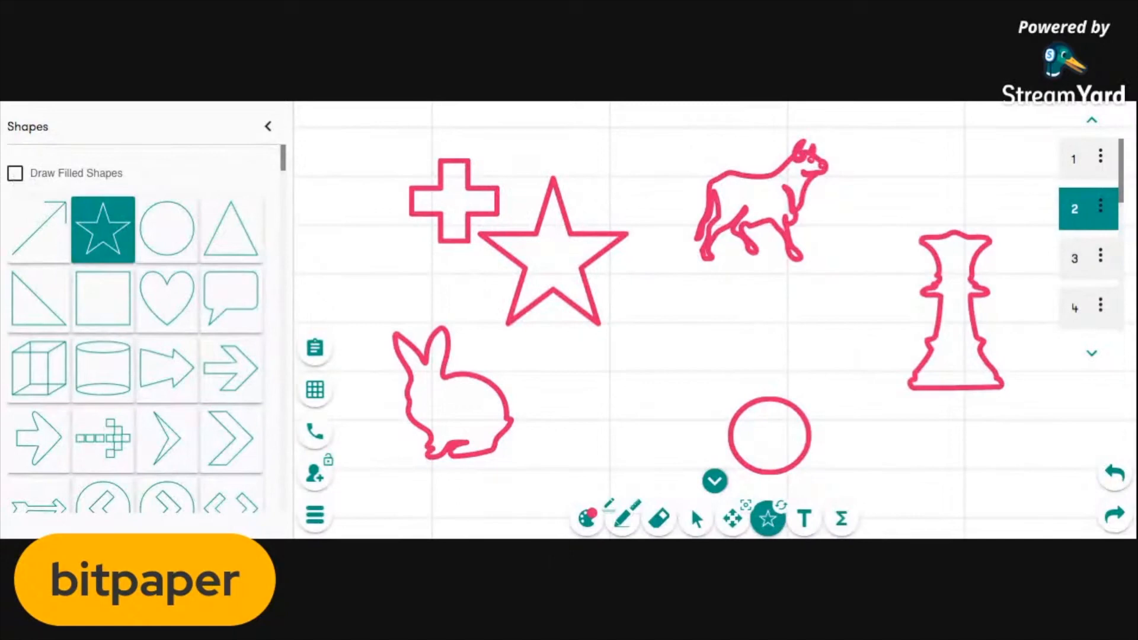
left_click(15, 173)
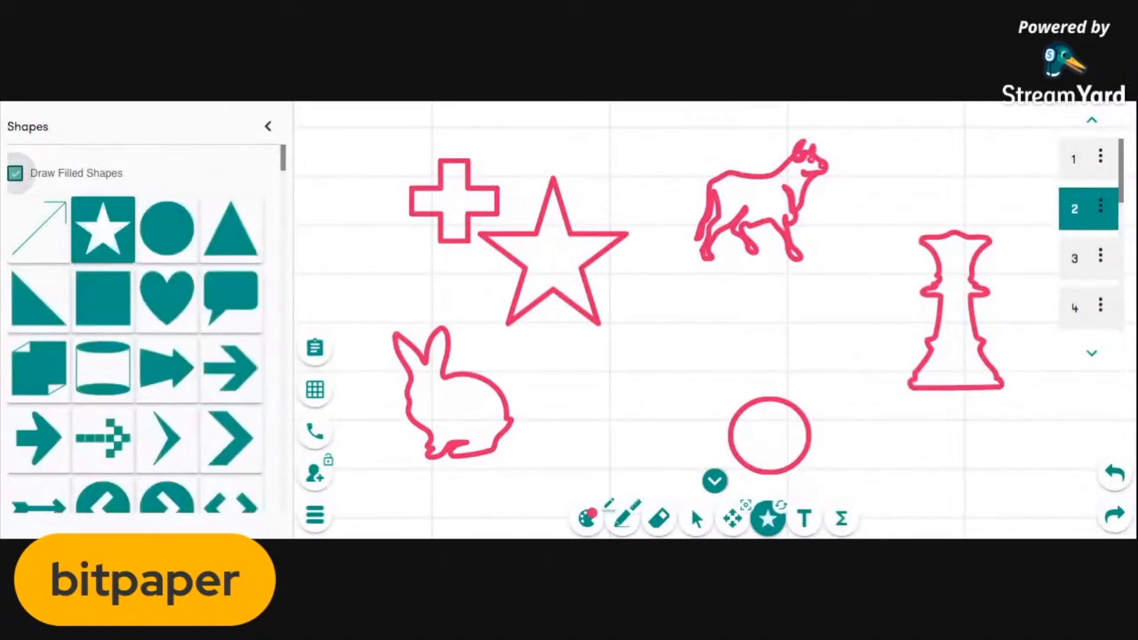
left_click_drag(652, 267, 776, 378)
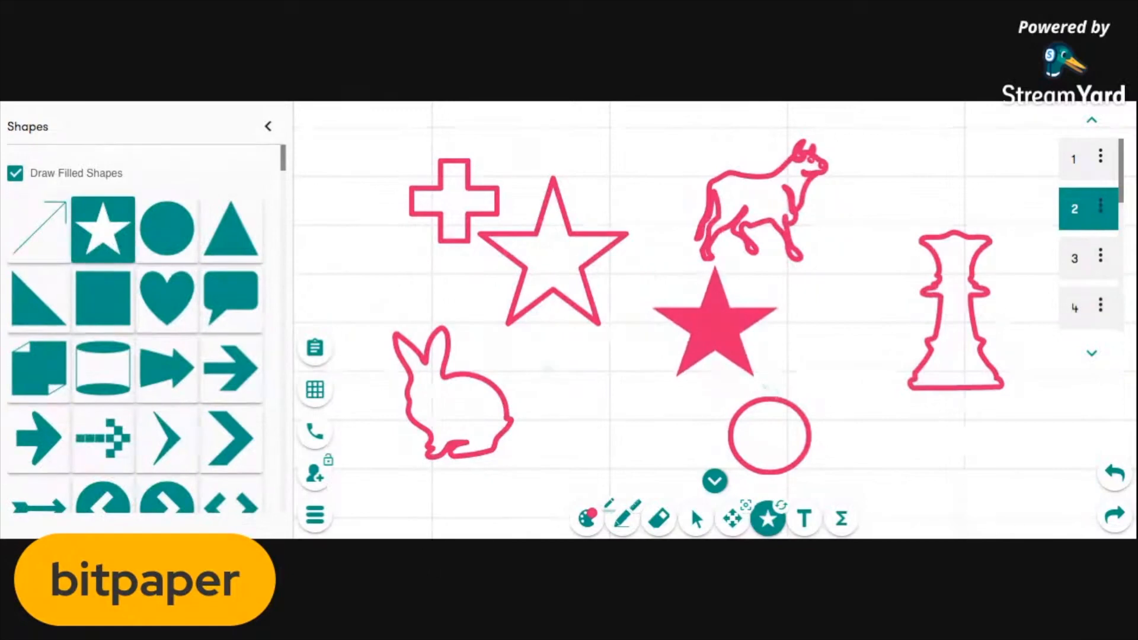
left_click_drag(322, 201, 428, 304)
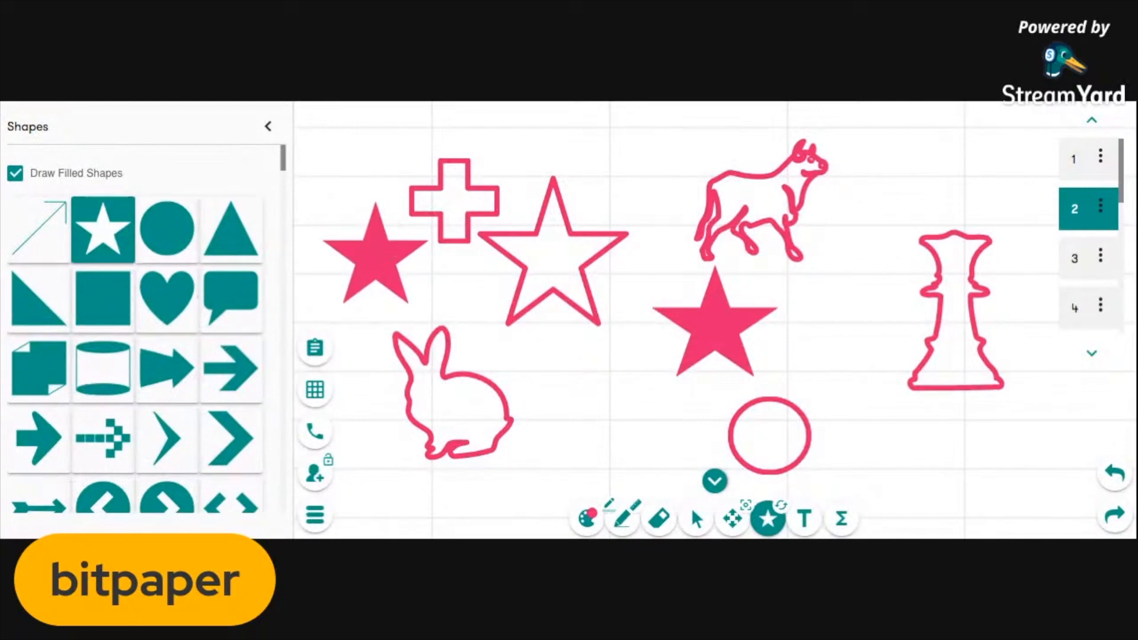
left_click(1116, 562)
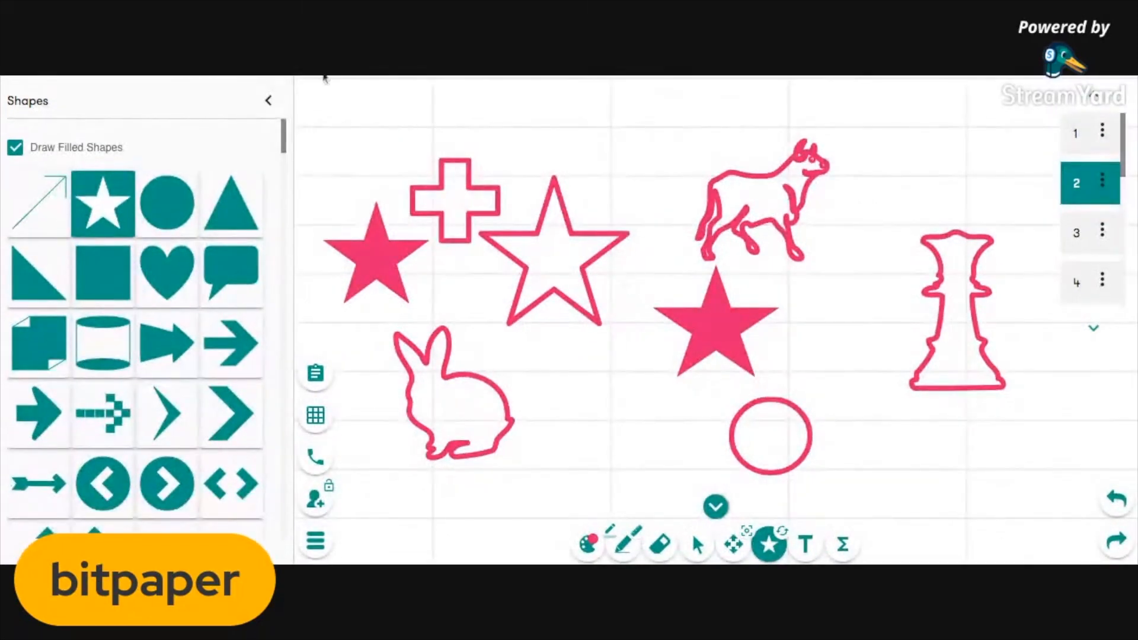
left_click(268, 101)
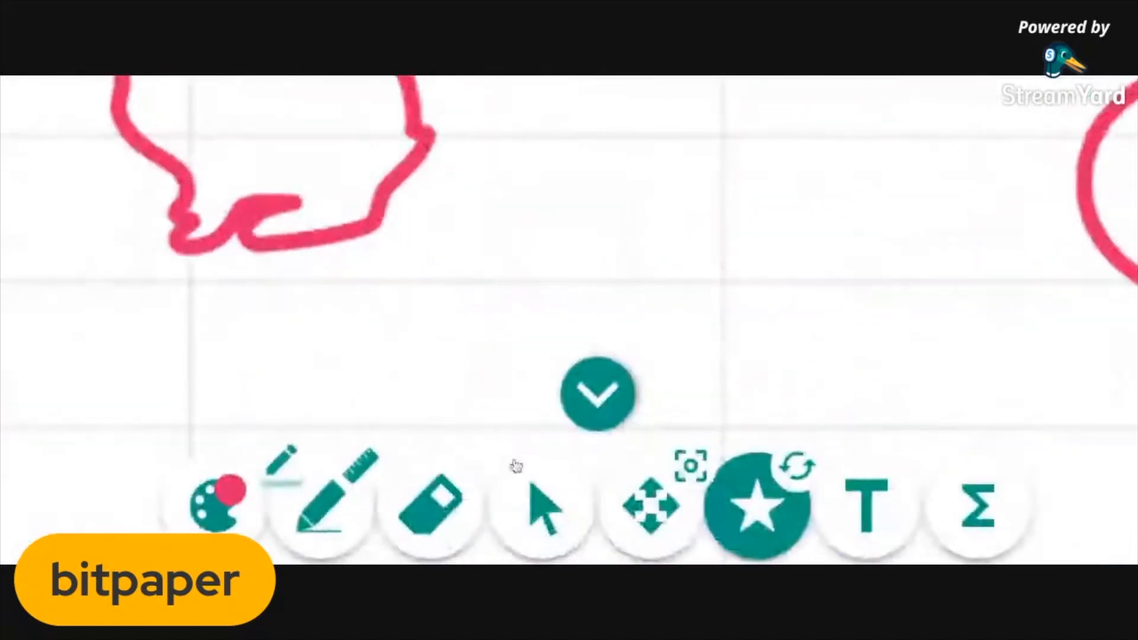
Step: Move the plus sign and the filled star next to it to the left, and place the rabbit beside the plus sign
left_click(546, 511)
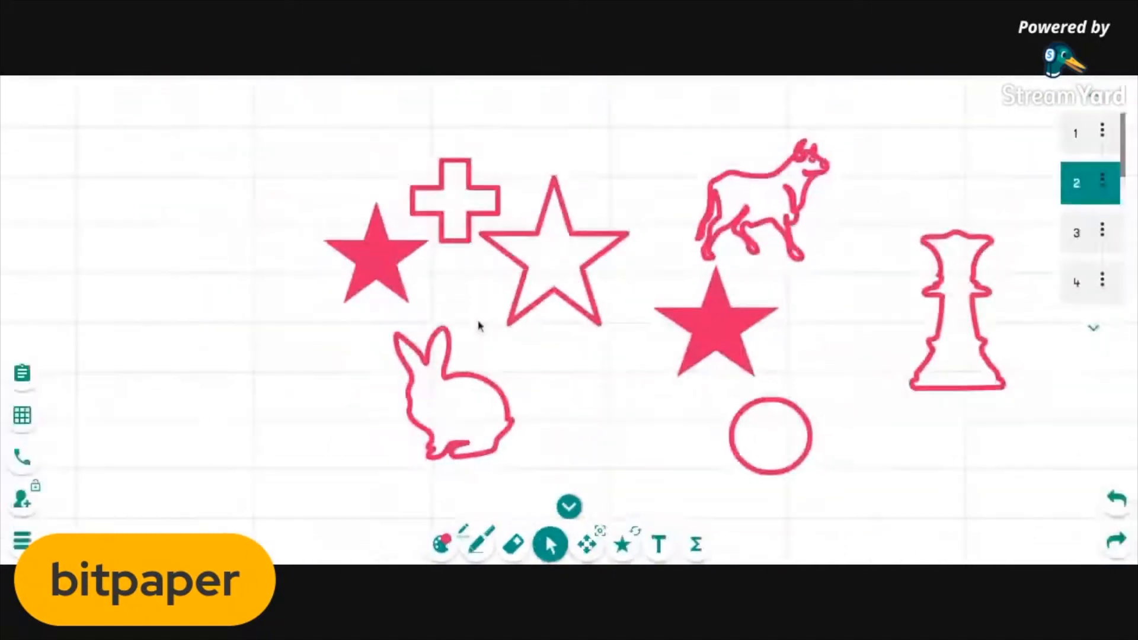
left_click_drag(465, 186, 357, 154)
left_click_drag(468, 183, 250, 150)
left_click_drag(404, 276, 294, 325)
left_click_drag(447, 379, 373, 196)
left_click_drag(462, 245, 469, 233)
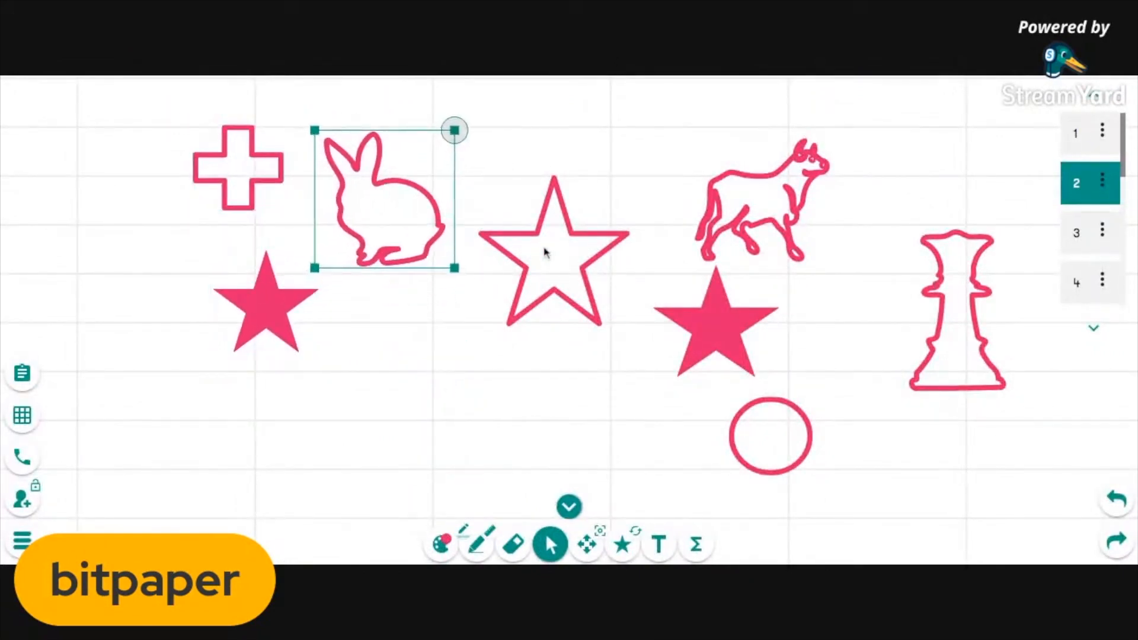
Step: Move the rabbit and the unfilled star together slightly down and left, and shift all the shapes left as a group
left_click_drag(543, 248, 450, 338)
left_click_drag(565, 248, 528, 287)
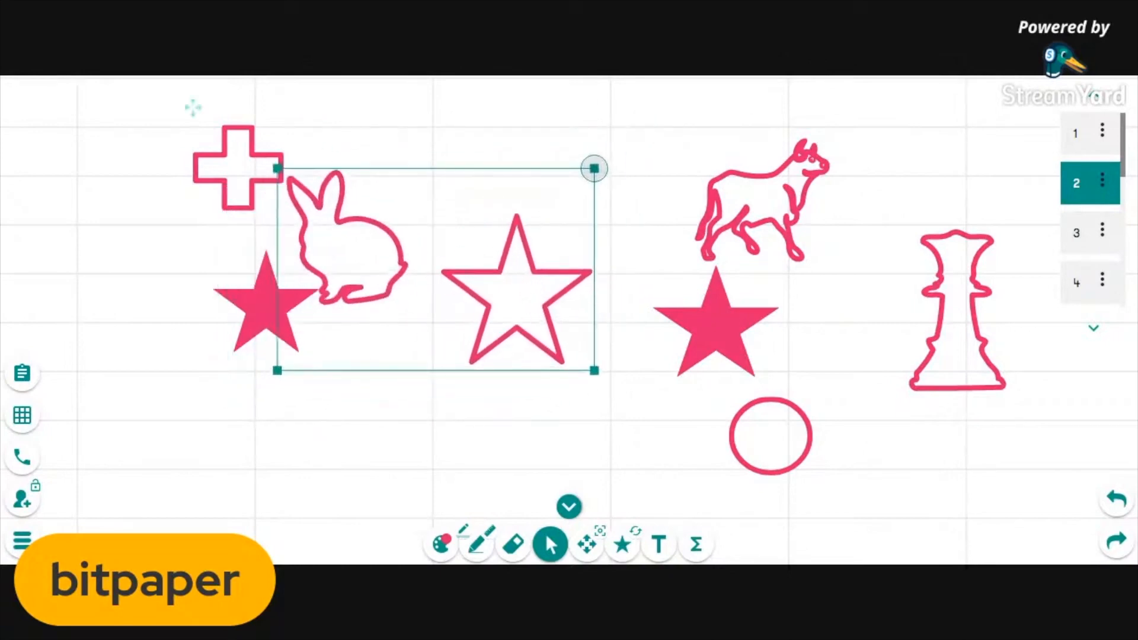
left_click_drag(115, 96, 967, 444)
mouse_move(890, 231)
left_mouse_down()
mouse_move(794, 237)
mouse_move(835, 215)
mouse_move(907, 215)
mouse_move(906, 235)
mouse_move(897, 224)
left_mouse_up()
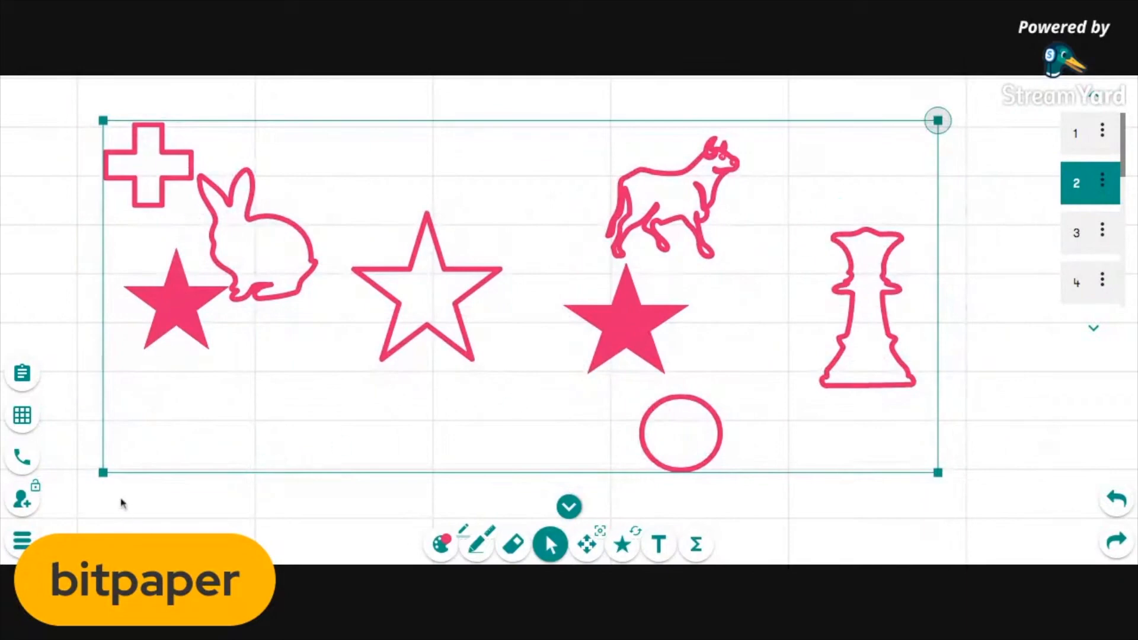
Step: Shrink all the shapes together to under half their size, place them at the upper left of the canvas and deselect them
left_click_drag(102, 472, 610, 275)
left_click_drag(782, 176, 249, 186)
left_click(544, 212)
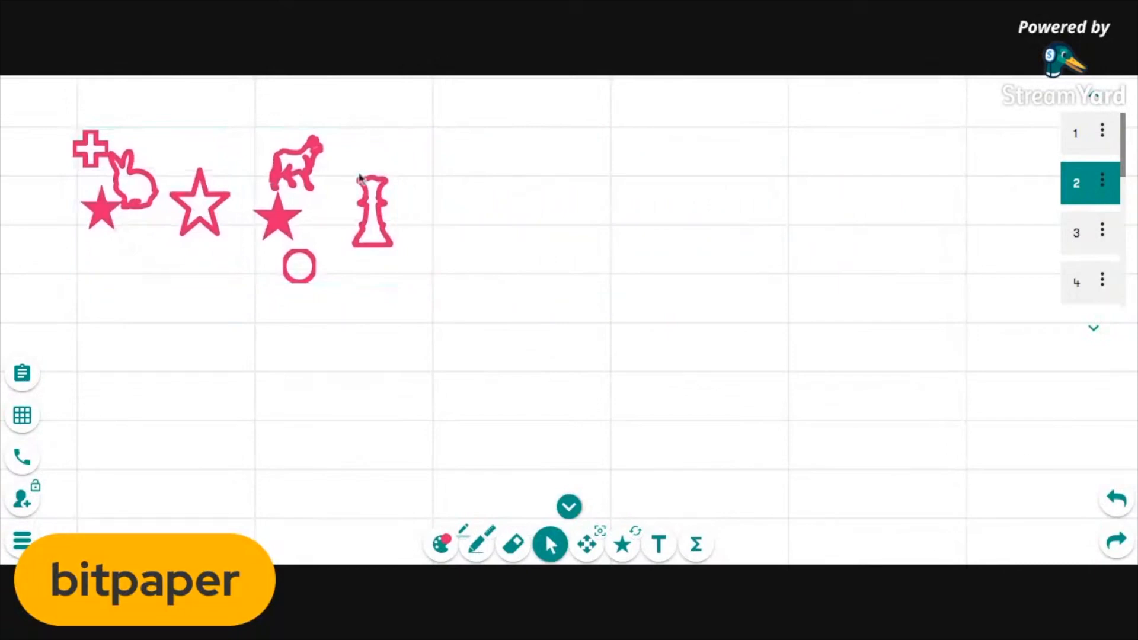
Step: Move the chess queen up level with the bull, and the circle up and right to just below the queen
left_click(308, 175)
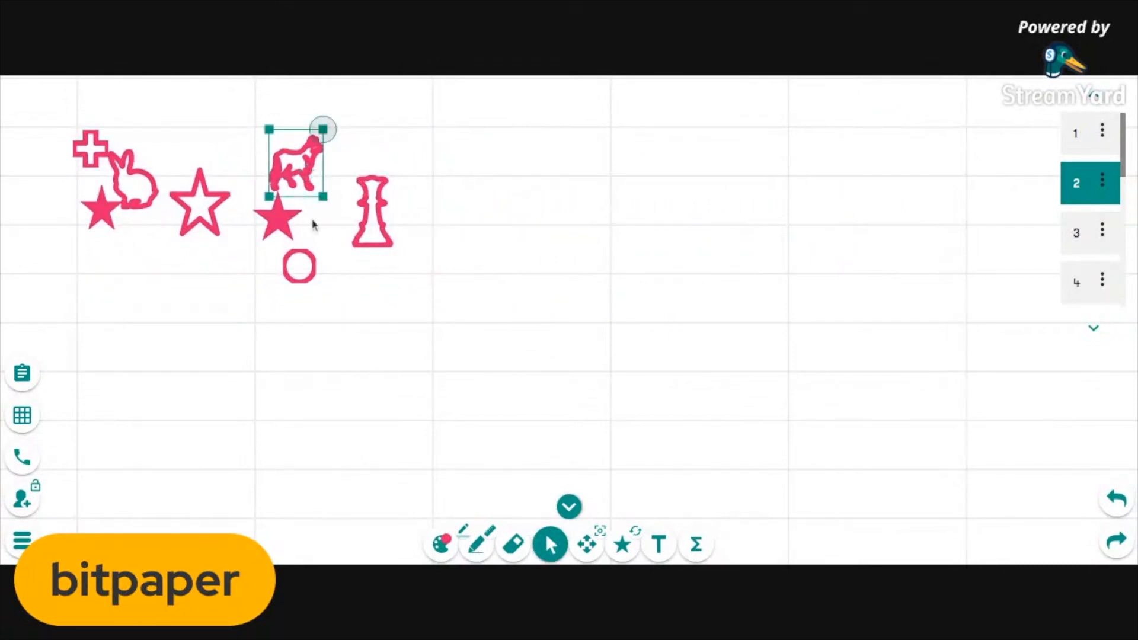
left_click(383, 215)
left_click_drag(380, 213, 408, 167)
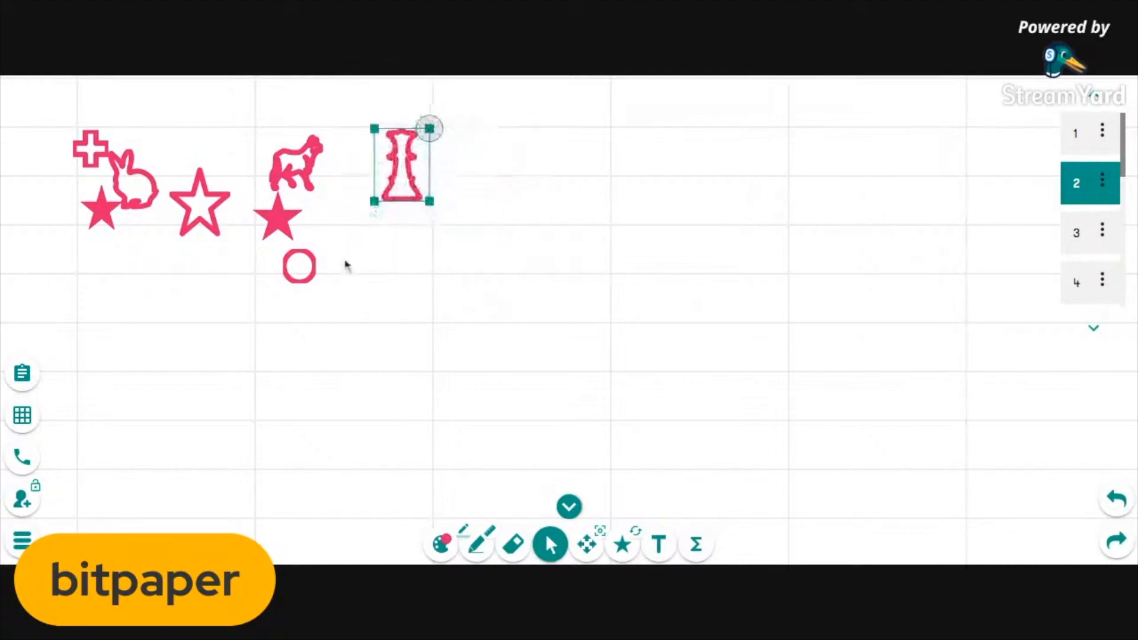
left_click(309, 266)
left_click_drag(311, 267, 362, 240)
Step: Select all the small pink shapes together, shift the group slightly to the right and deselect it
mouse_move(406, 173)
left_mouse_down()
mouse_move(507, 266)
mouse_move(226, 119)
mouse_move(77, 108)
left_mouse_up()
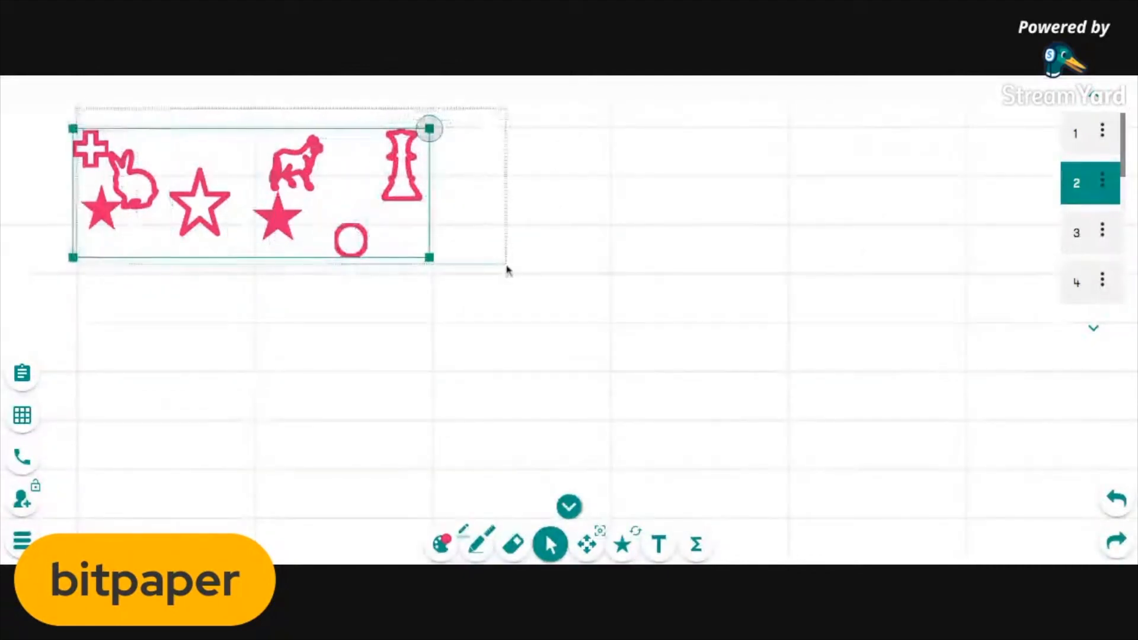
mouse_move(252, 192)
left_mouse_down()
mouse_move(372, 244)
mouse_move(465, 255)
mouse_move(625, 238)
mouse_move(363, 189)
mouse_move(263, 191)
left_mouse_up()
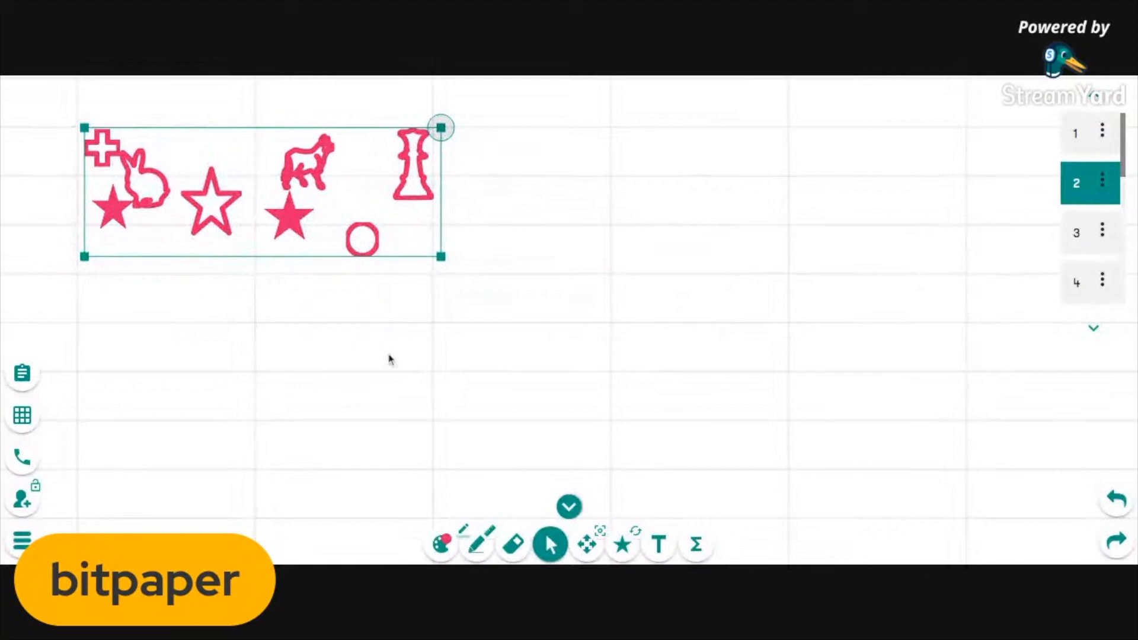
left_click(342, 354)
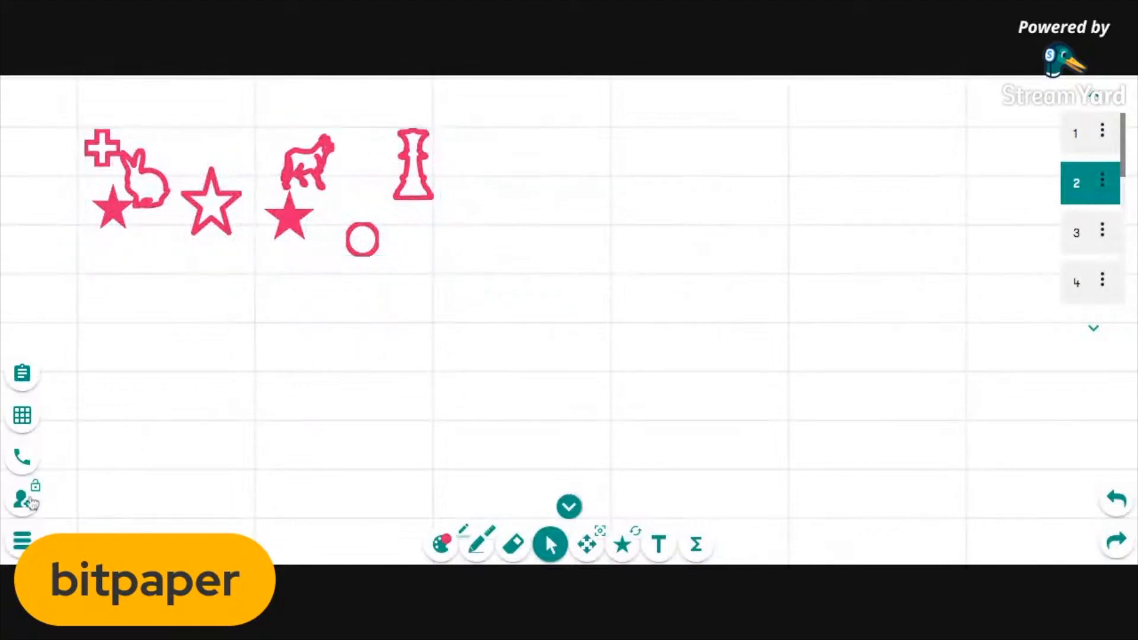
Step: View the paper's call options and close them without starting a call
left_click(24, 459)
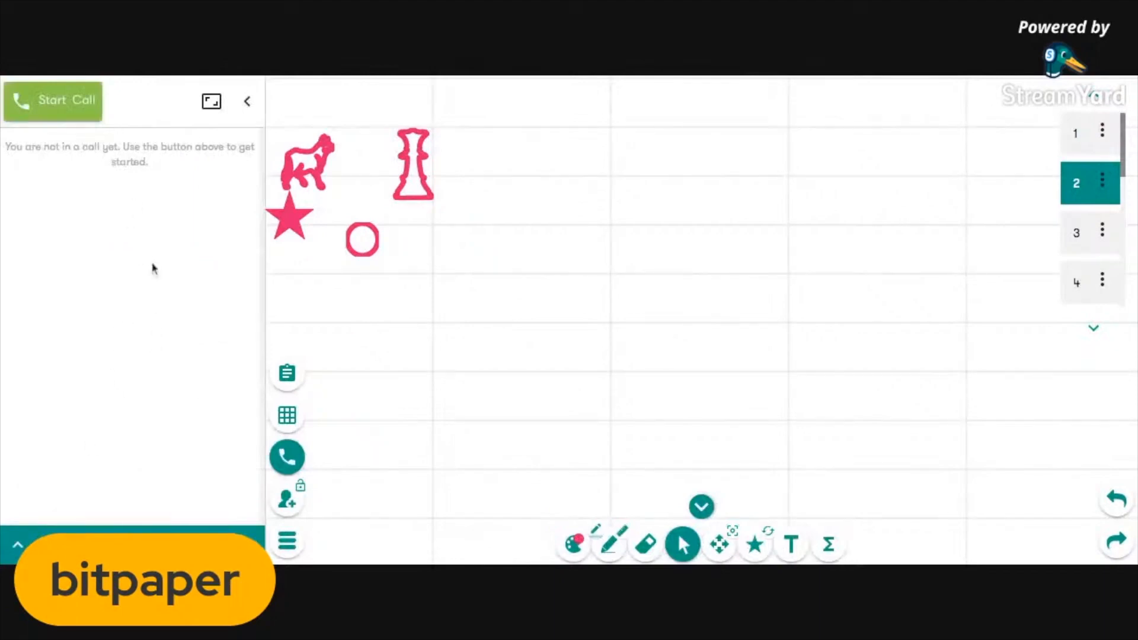
left_click(249, 102)
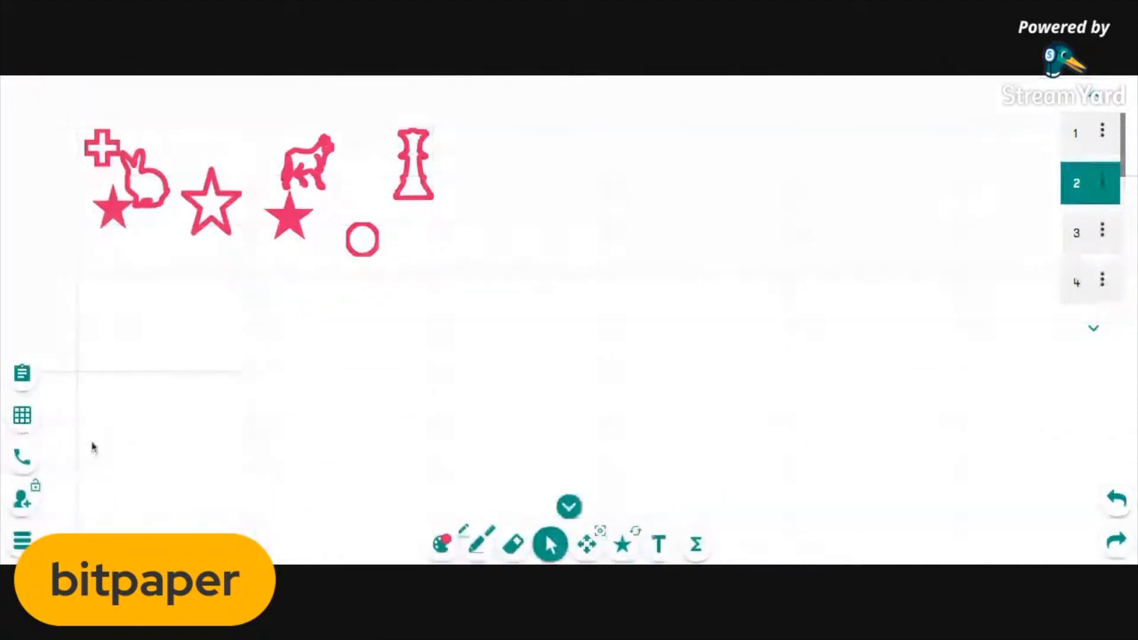
Step: Open the paper's sharing options, select the share URL, try to lock the paper, and close the dialog
left_click(24, 501)
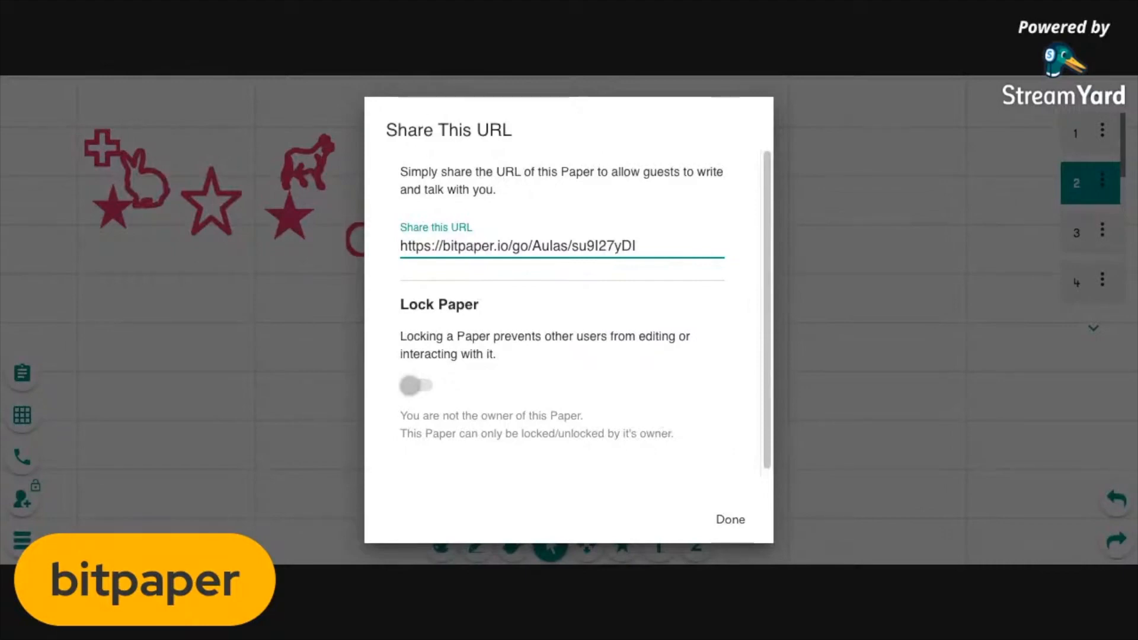
left_click(536, 245)
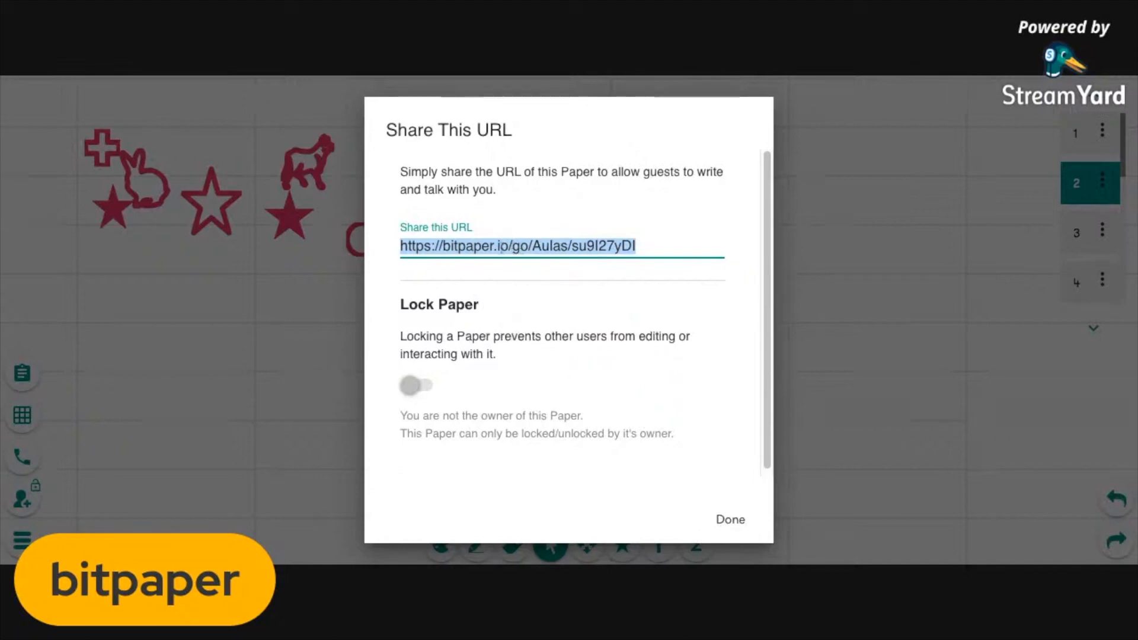
left_click(424, 389)
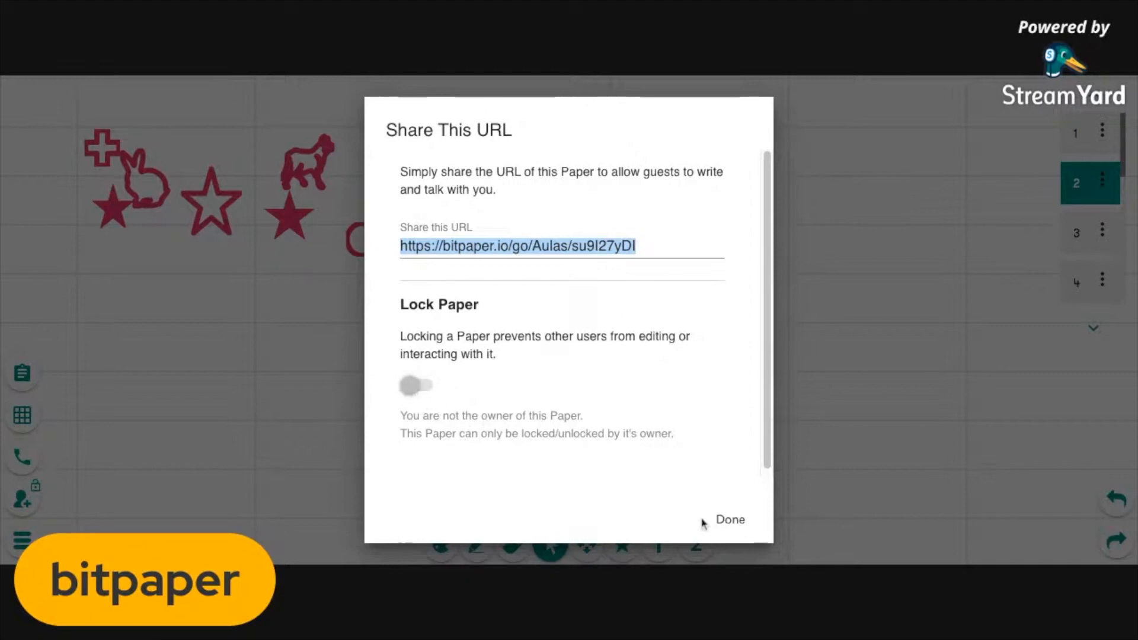
left_click(729, 519)
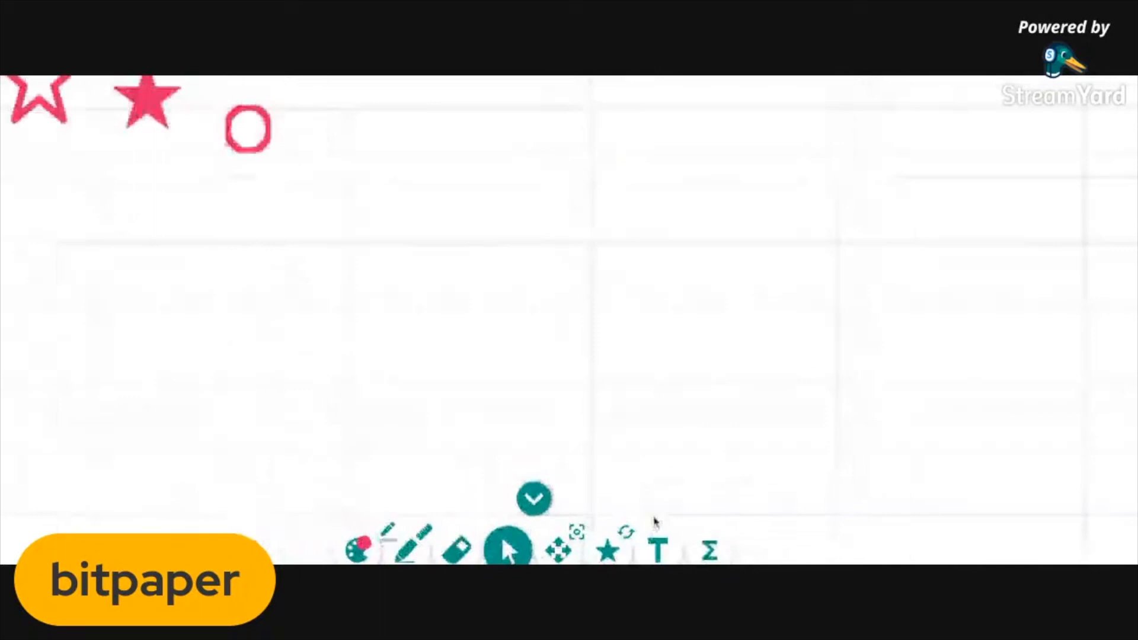
Step: Start a text box beside the shapes on page 2 and enter three lines: hahahsdasdashdaslkdhasdkhasdasd, asdasdasdasd, asdasdasdasd
left_click(658, 549)
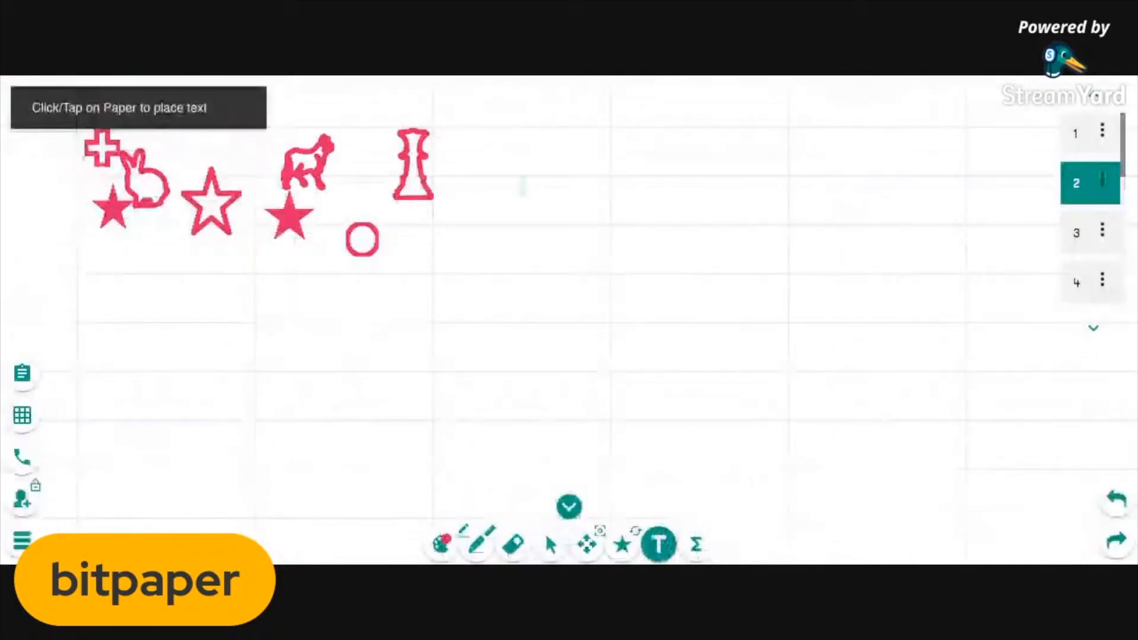
left_click(522, 186)
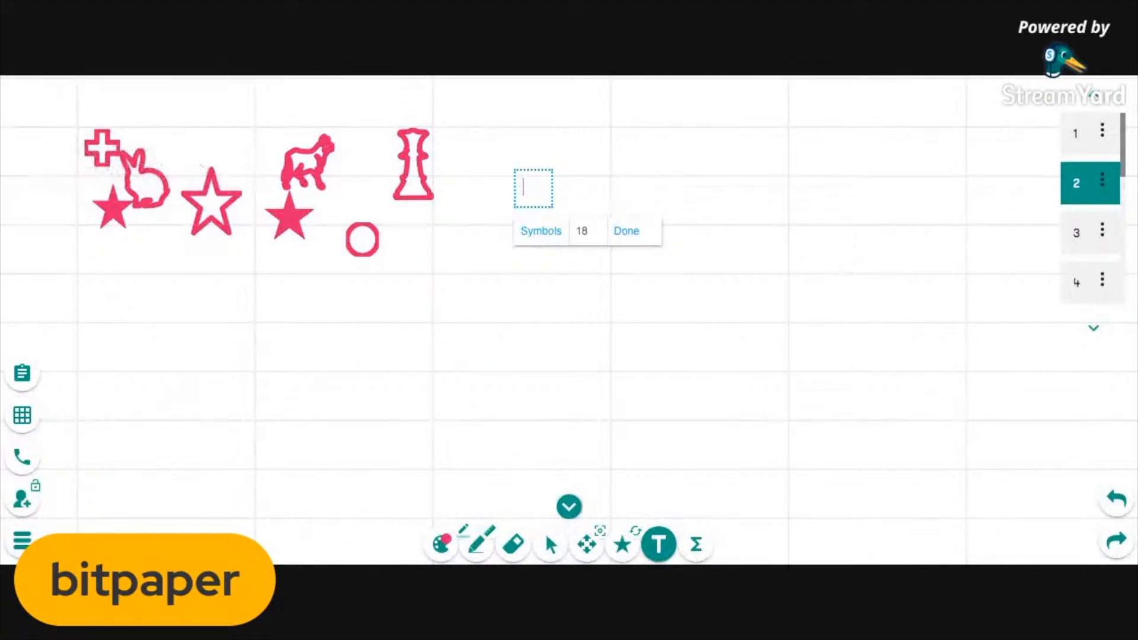
type("hah")
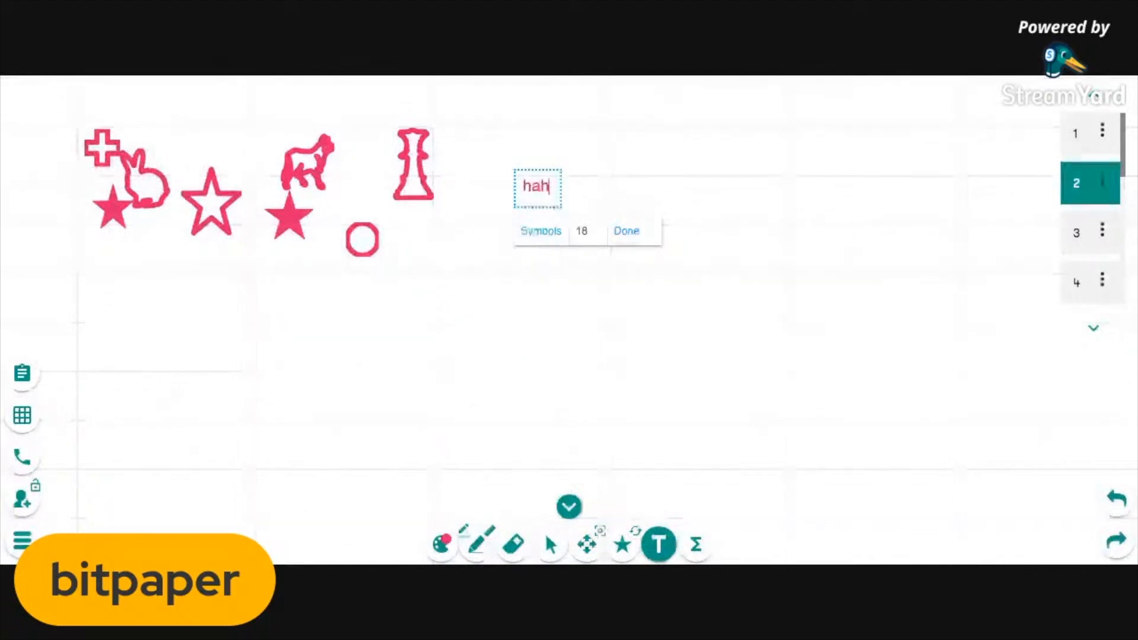
type("ahsdasdashdas")
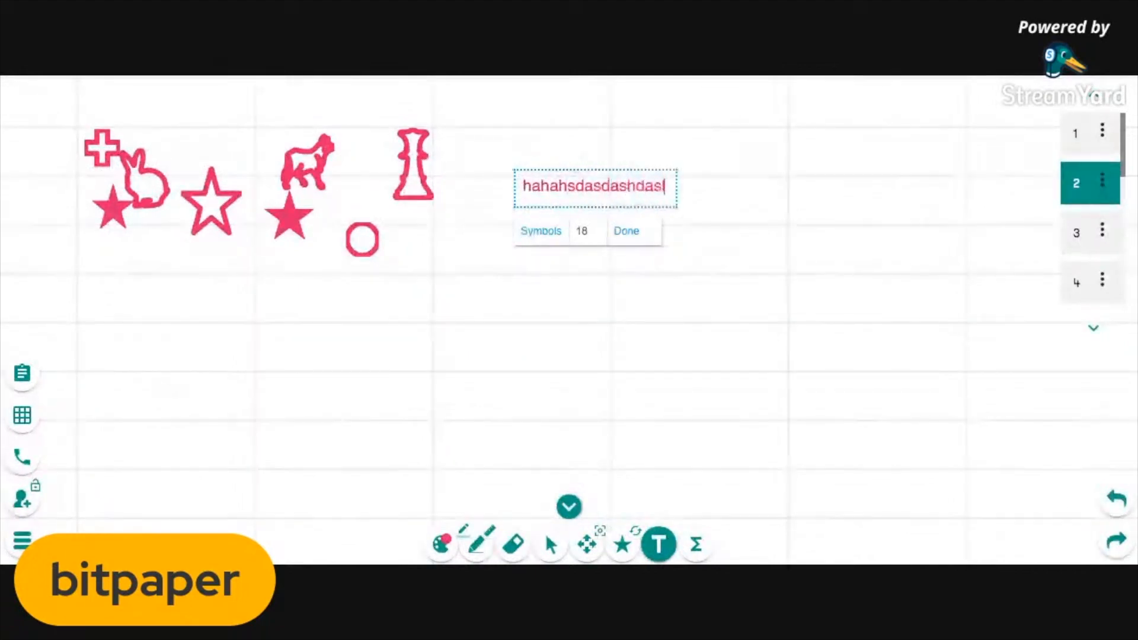
type("lkdhasdkhasdasd")
key("Return")
type("asdasdasdasdasd")
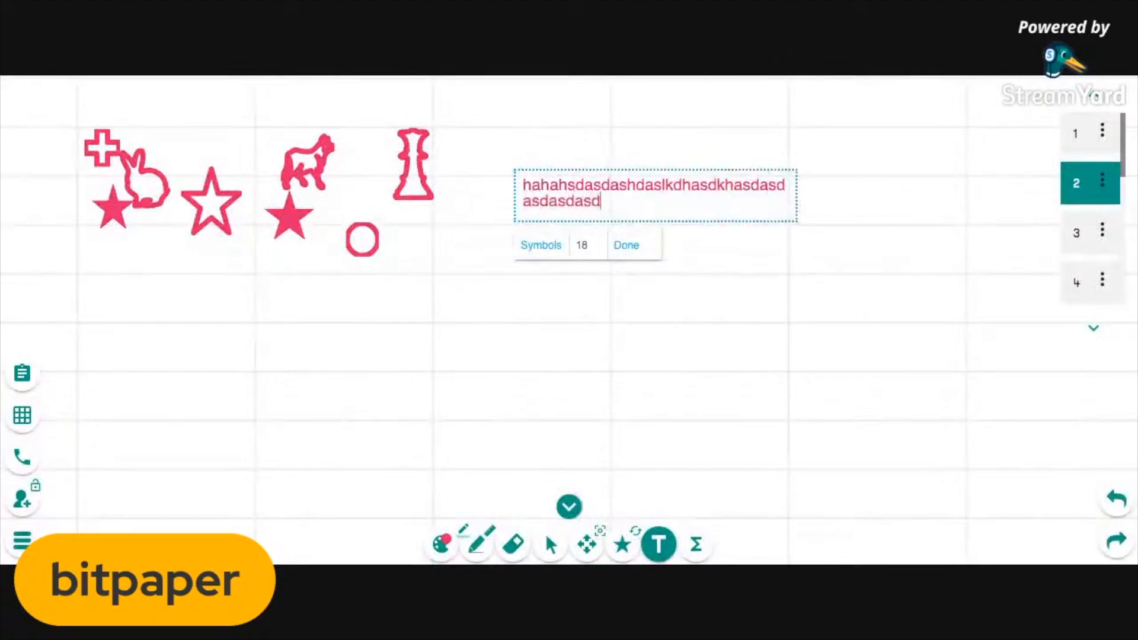
key("Return")
type("asdasdasdasd")
key("Return")
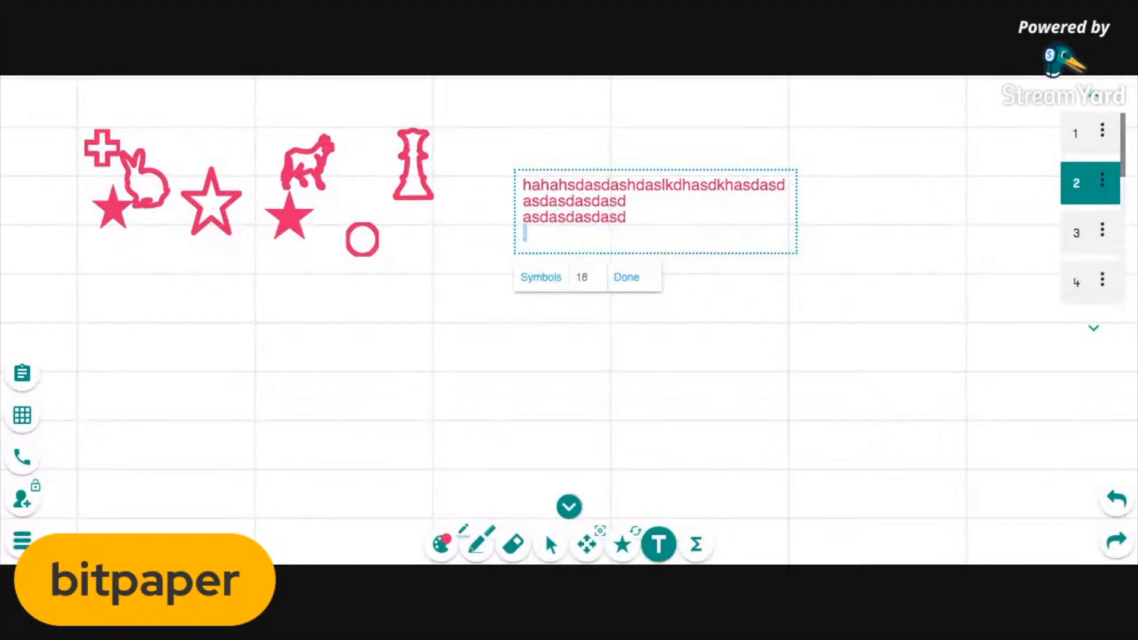
Step: View the symbols available for the text, then finish the text box without adding any symbol
left_click(658, 215)
left_click_drag(658, 215, 564, 244)
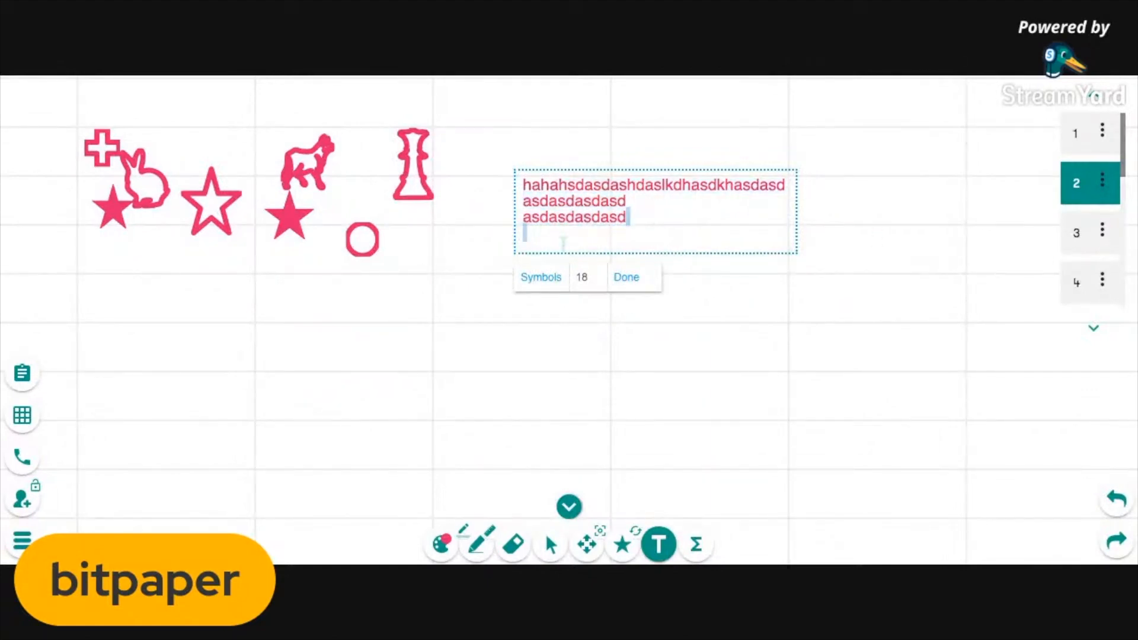
left_click(544, 278)
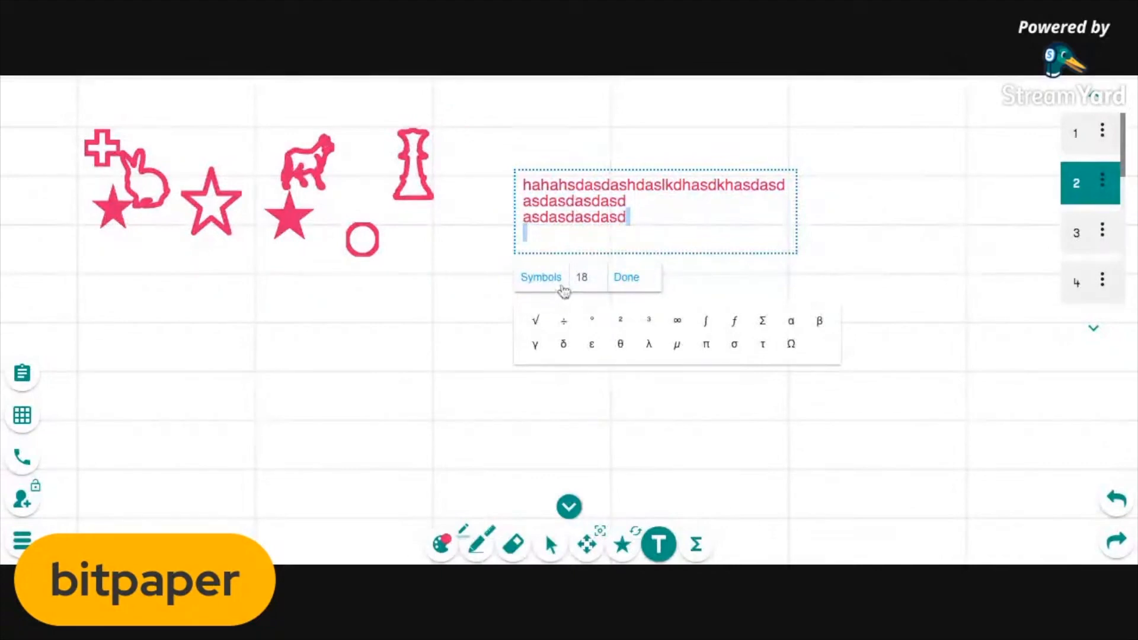
left_click(628, 287)
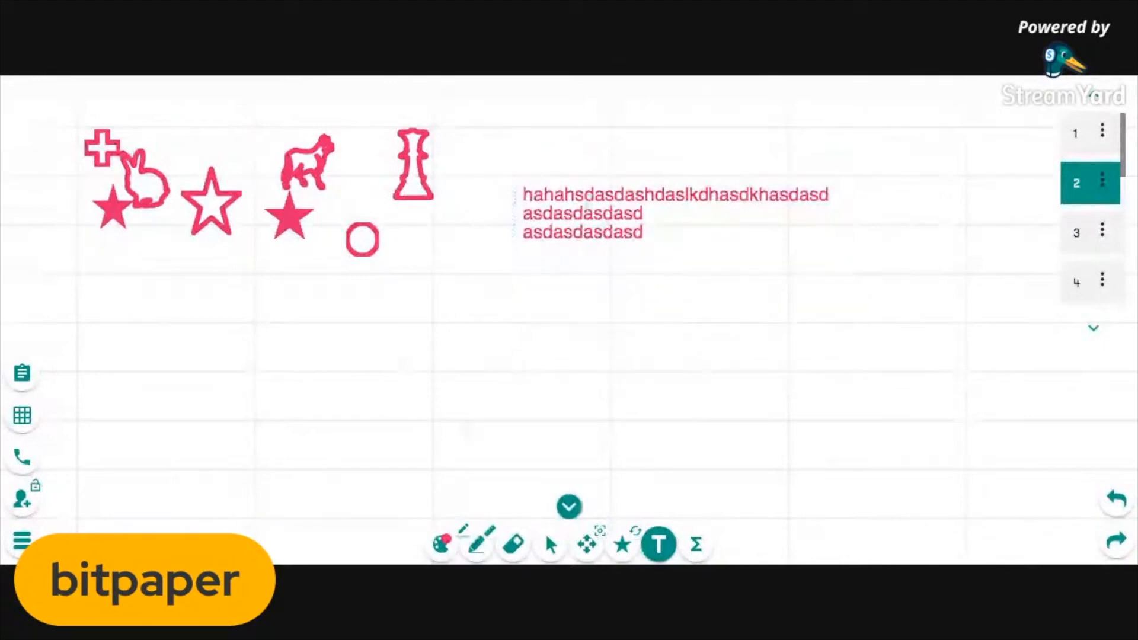
Step: Move the text block beneath the small shapes, resize it, and shift it slightly up and to the left
left_click(550, 544)
left_click_drag(585, 217, 604, 250)
left_click_drag(541, 276, 538, 317)
left_click_drag(845, 210, 409, 312)
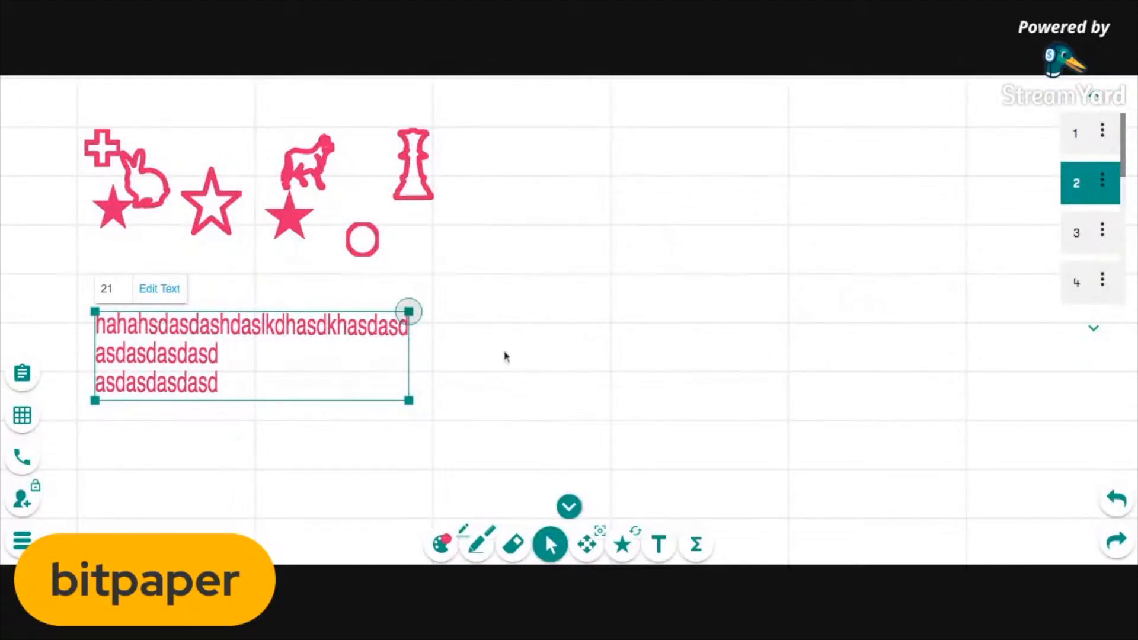
left_click_drag(409, 400, 410, 401)
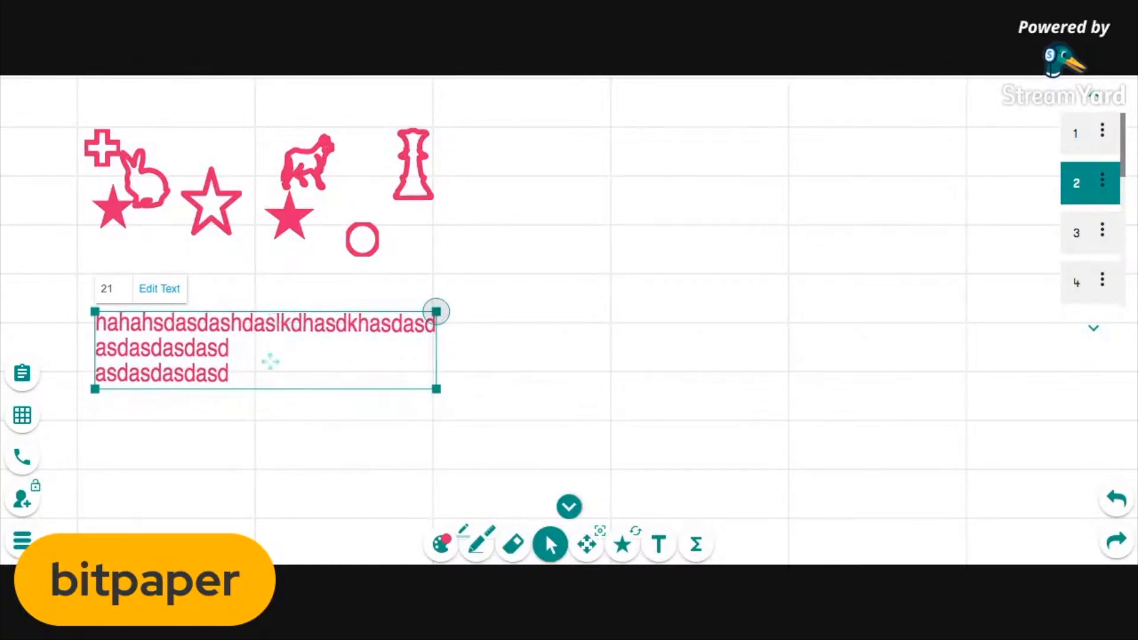
left_click(698, 350)
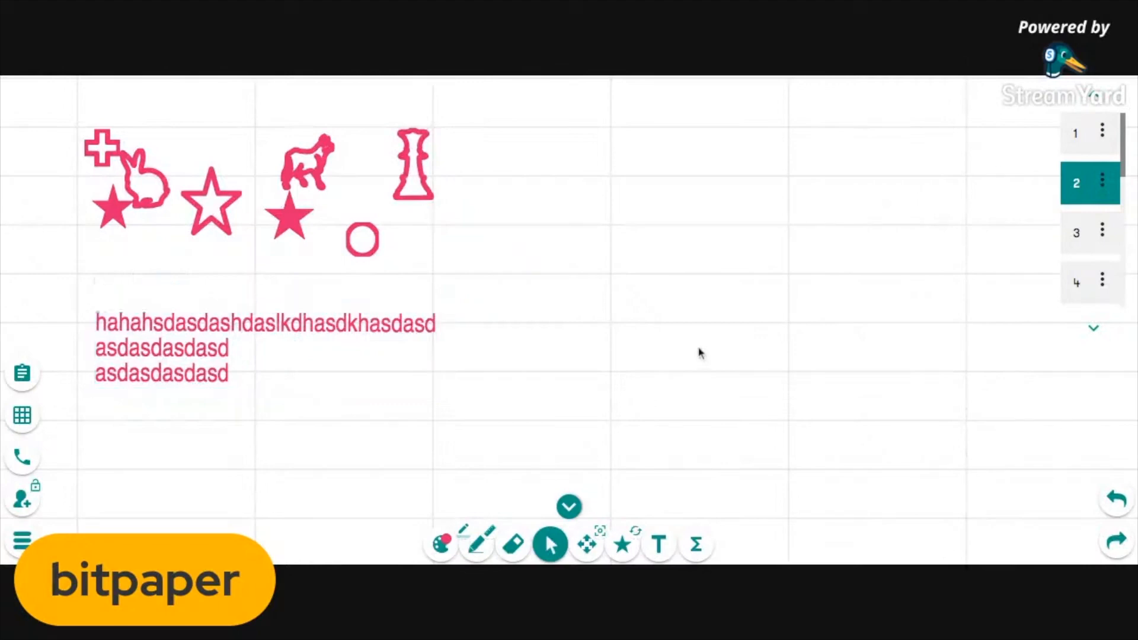
left_click(264, 326)
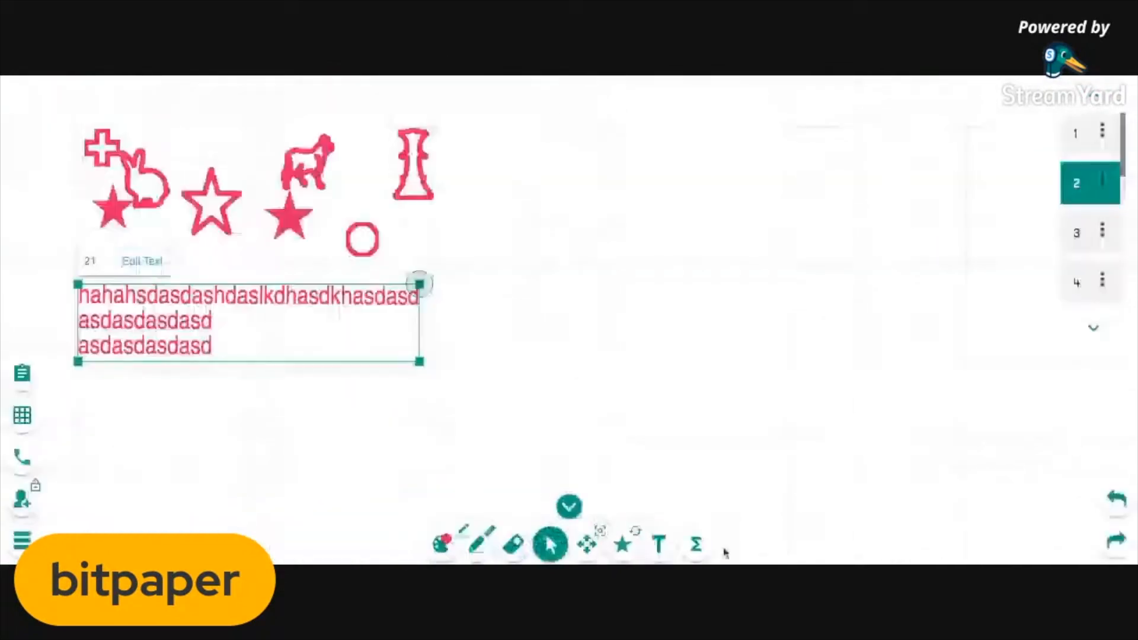
Step: Insert an equation made of β, γ, the second partial derivative, d/dx and an integral from a to b
left_click(696, 544)
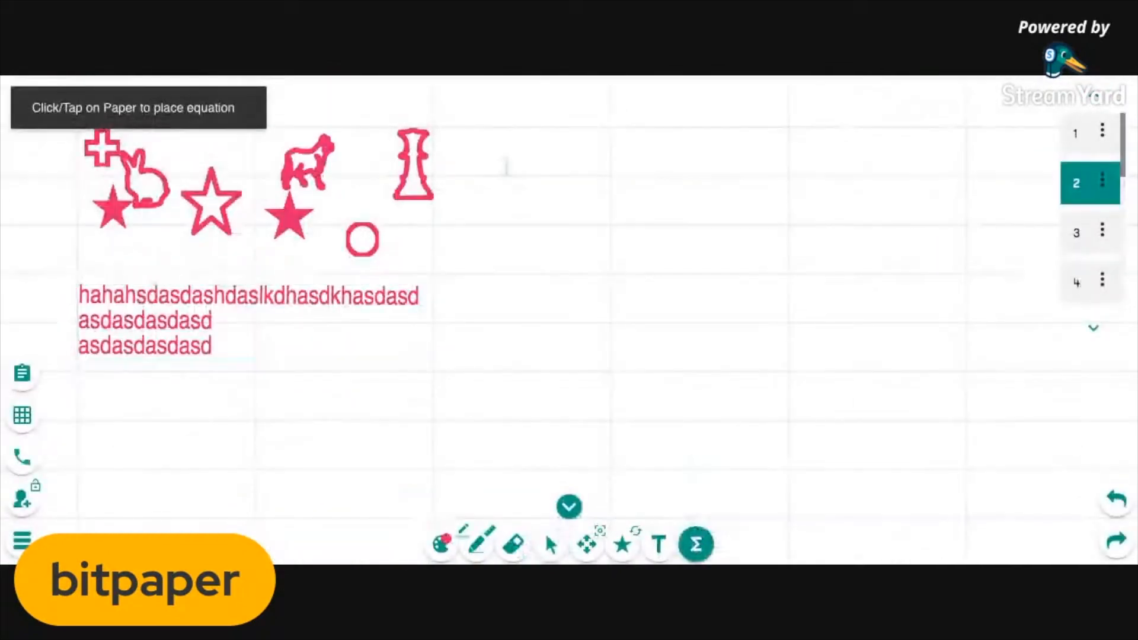
left_click(541, 211)
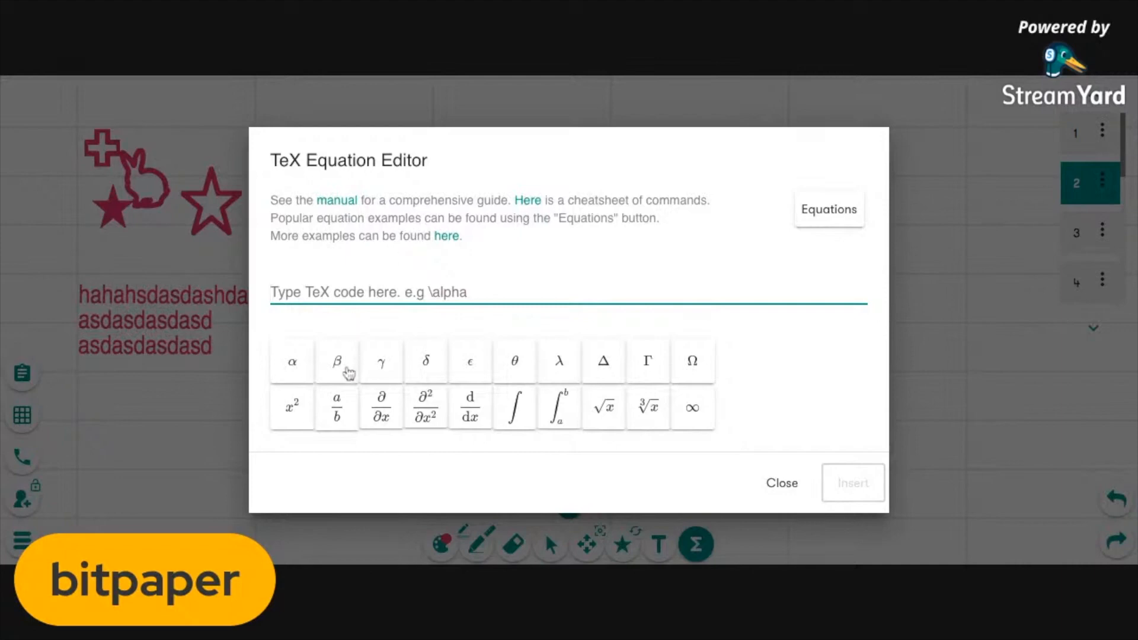
left_click(348, 373)
left_click(378, 363)
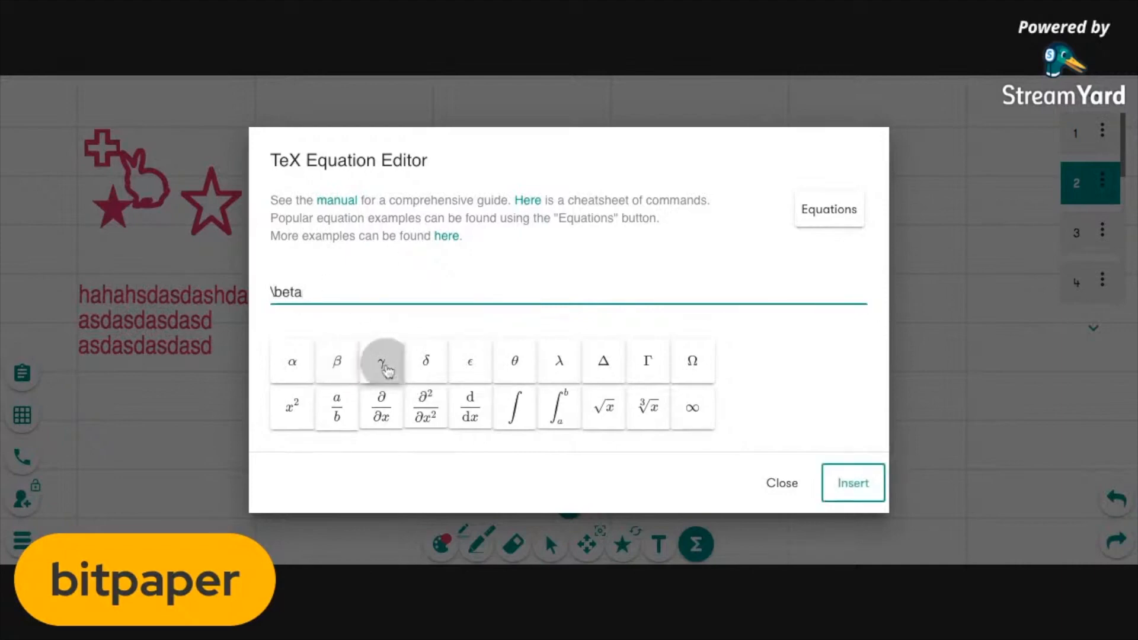
left_click(442, 411)
left_click(468, 409)
left_click(559, 410)
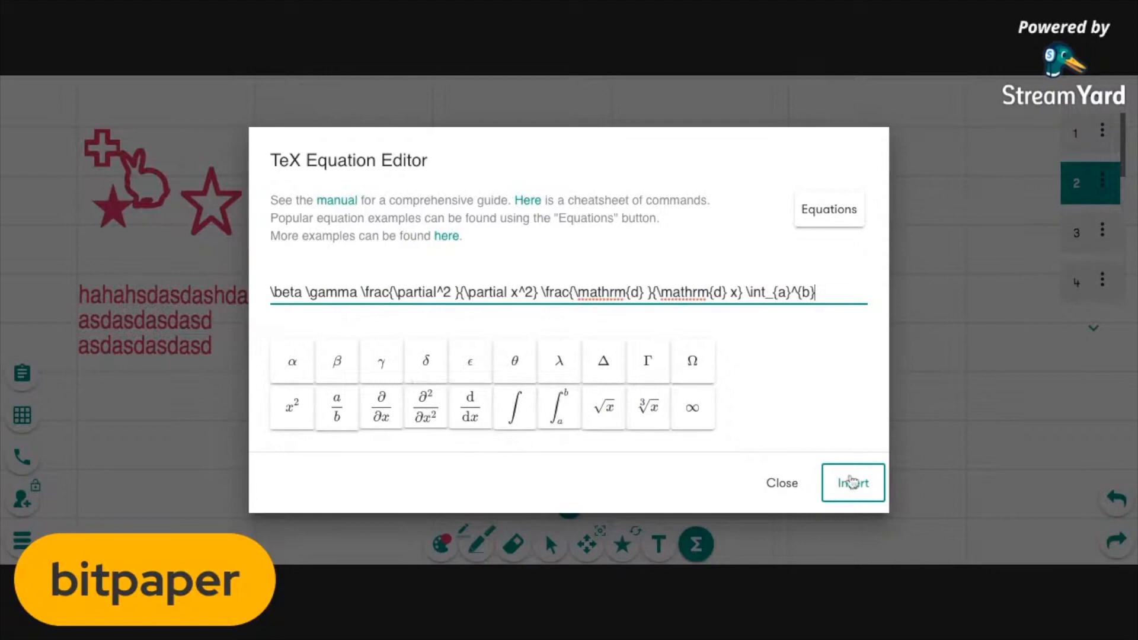
left_click(859, 484)
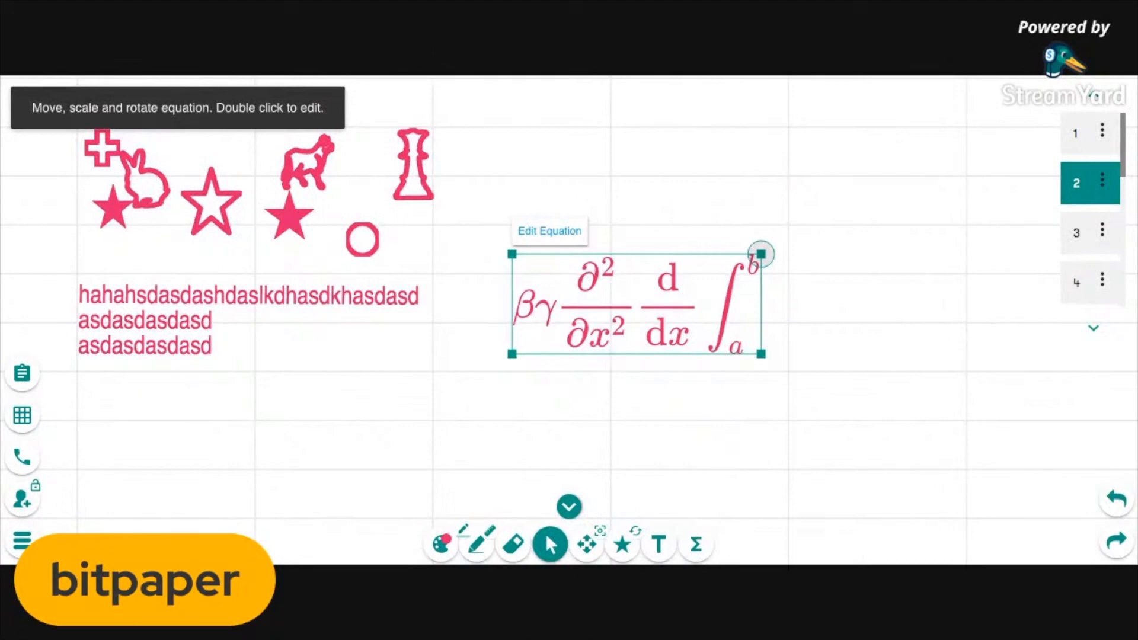
Step: Reposition the equation level with the shapes, to the right of the chess piece, and set the pen and text colour to dark blue
left_click_drag(637, 304, 681, 225)
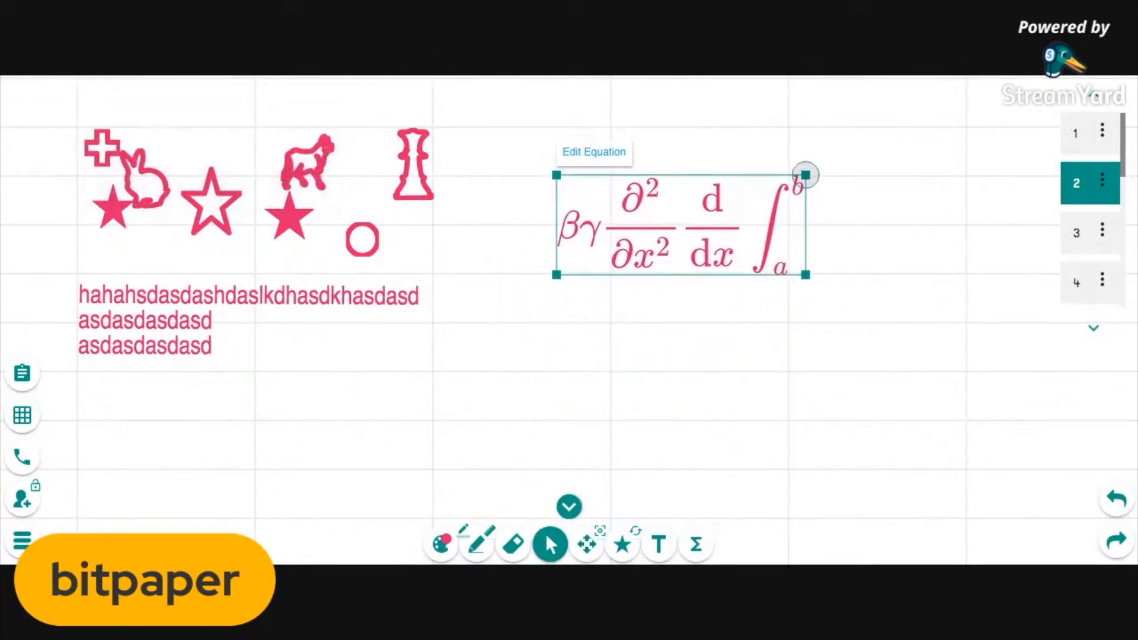
left_click(744, 395)
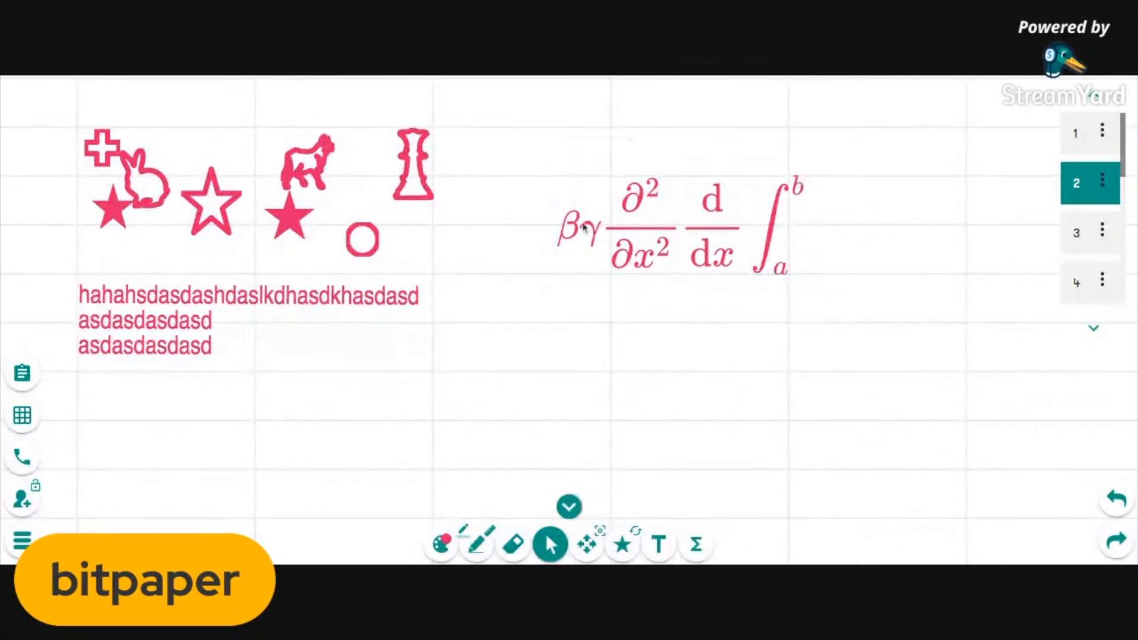
left_click(685, 216)
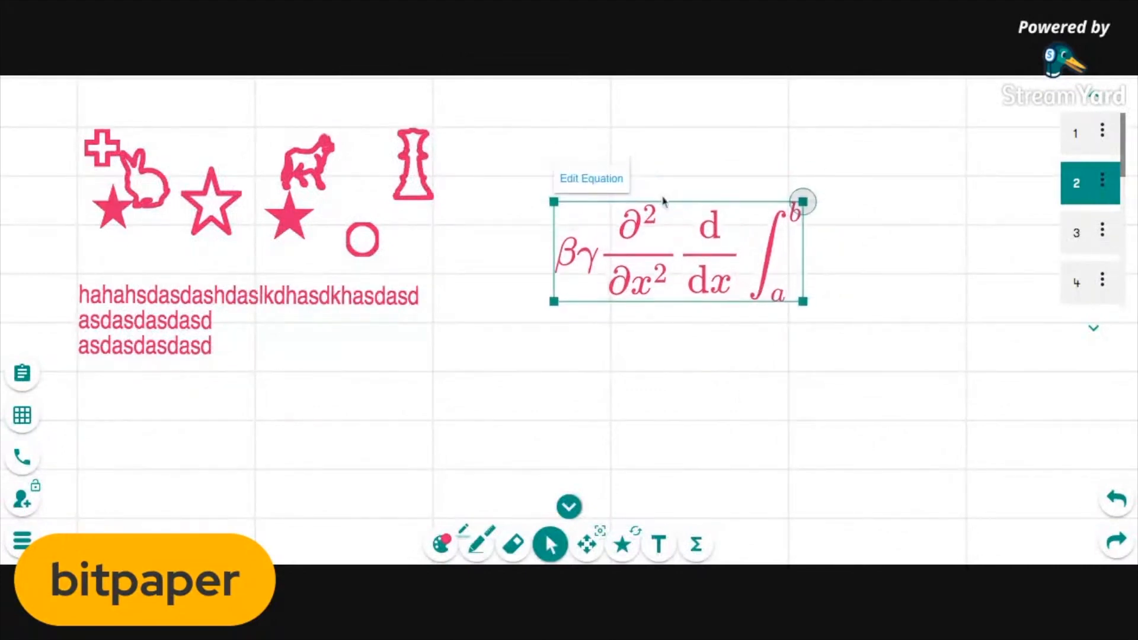
left_click(441, 543)
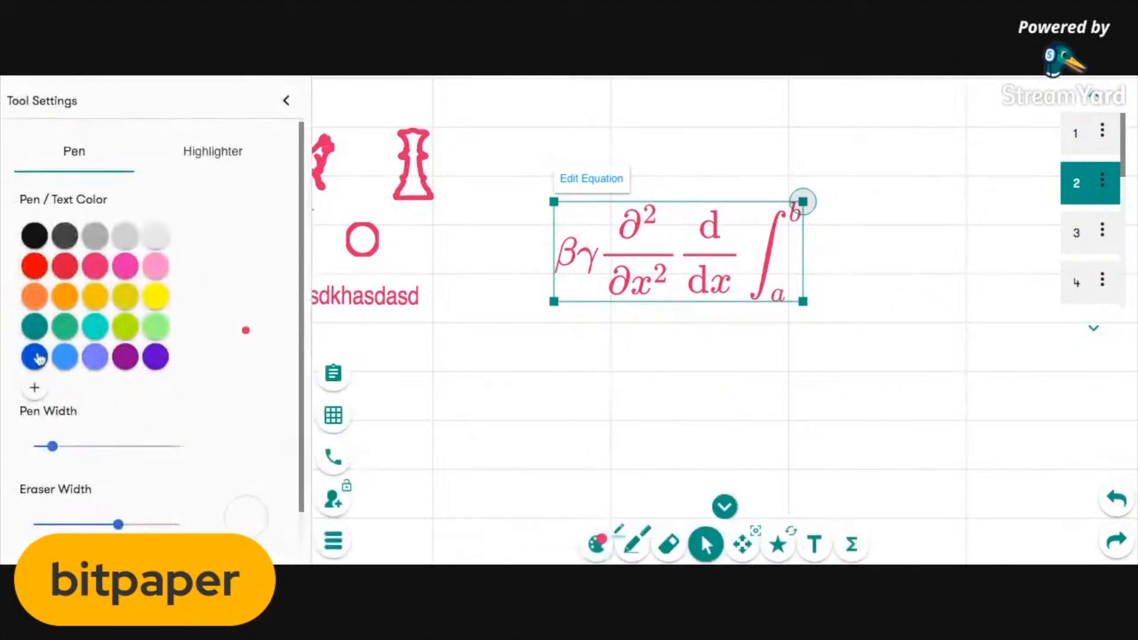
left_click(34, 356)
Step: Edit the equation, clear its TeX code and replace it with the ready-made Quadratic Formula
double_click(656, 275)
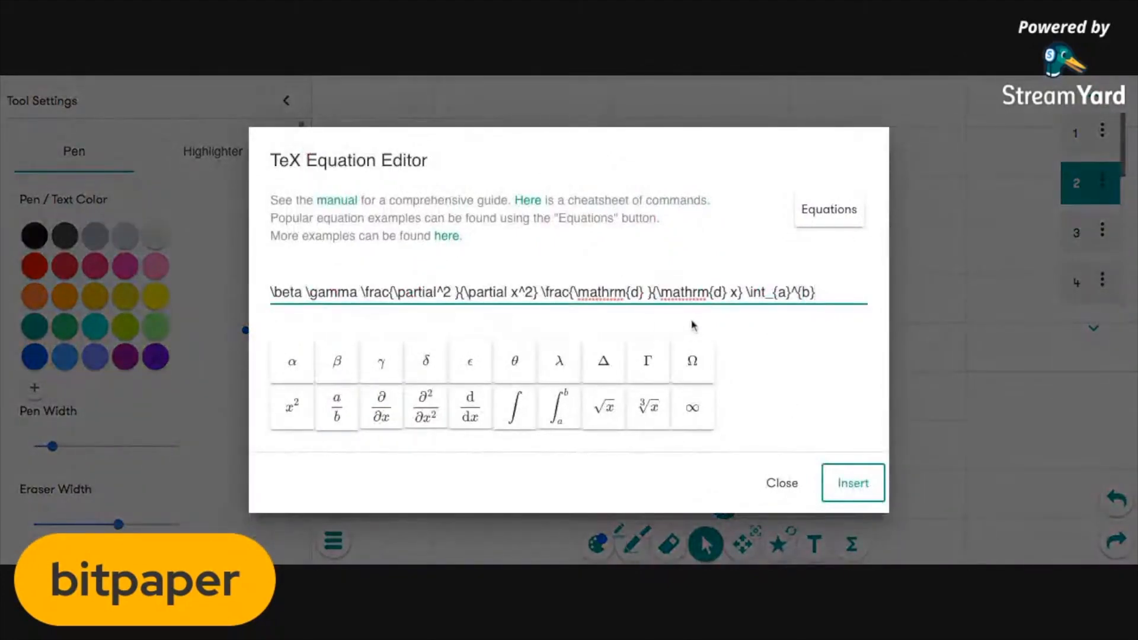
left_click(820, 214)
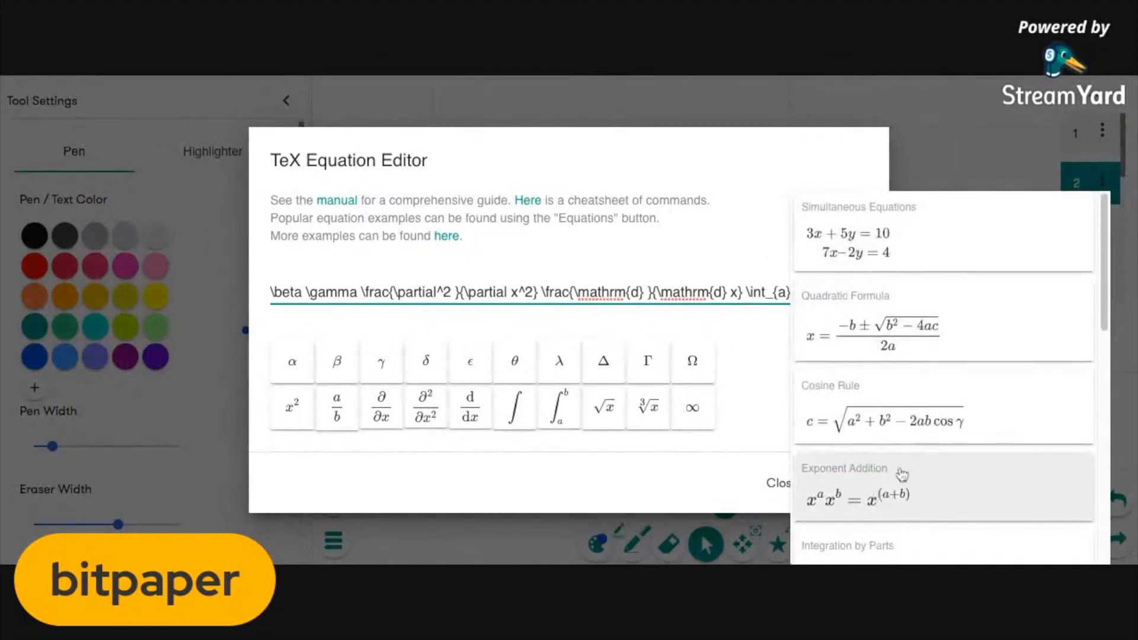
left_click(874, 259)
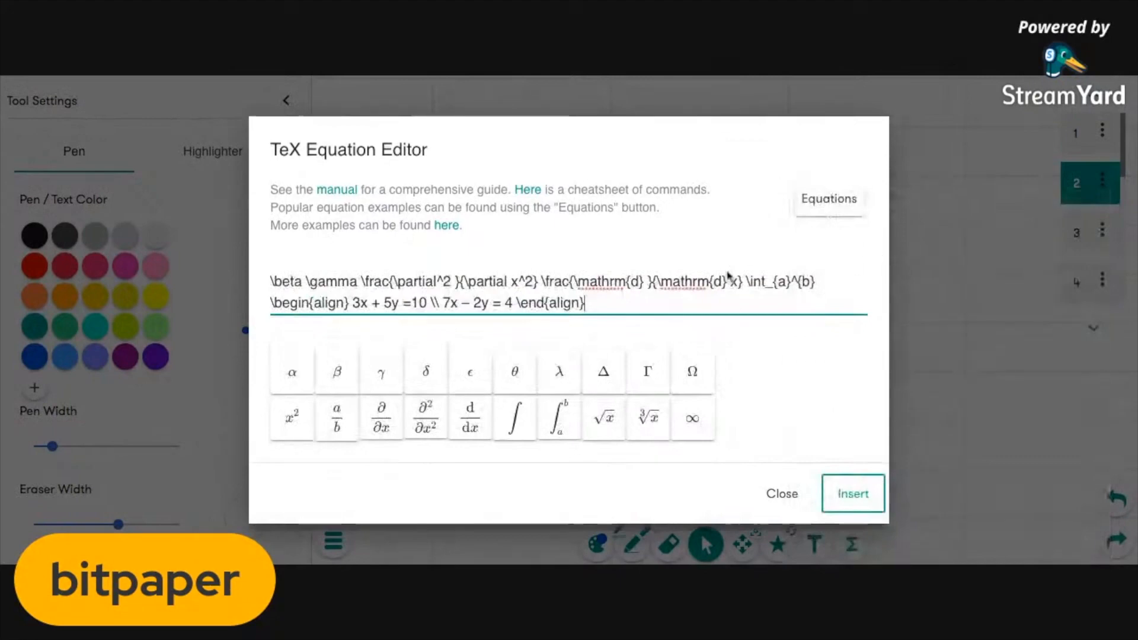
key("ctrl+a")
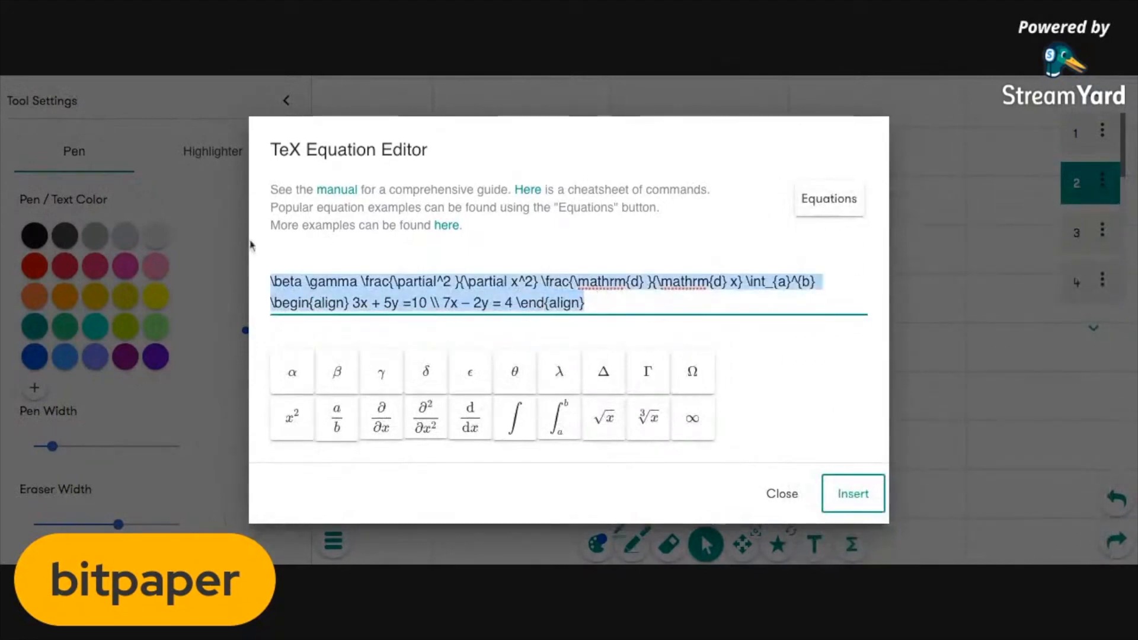
key("BackSpace")
left_click(830, 215)
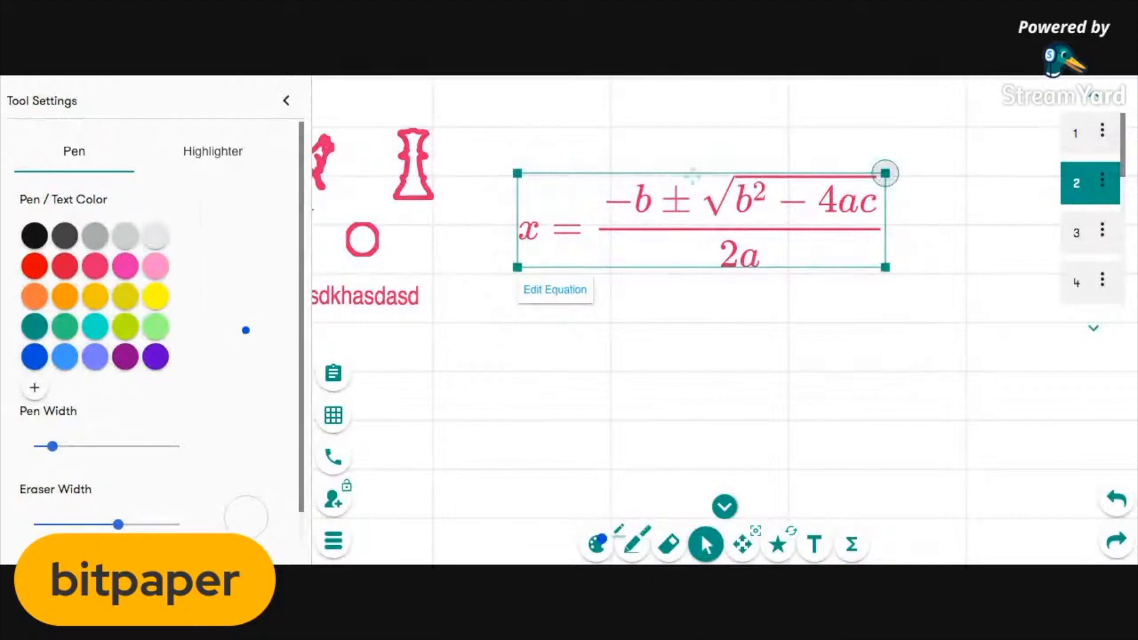
Step: Close the tool settings, move the quadratic formula below the text block and deselect it
left_click(286, 101)
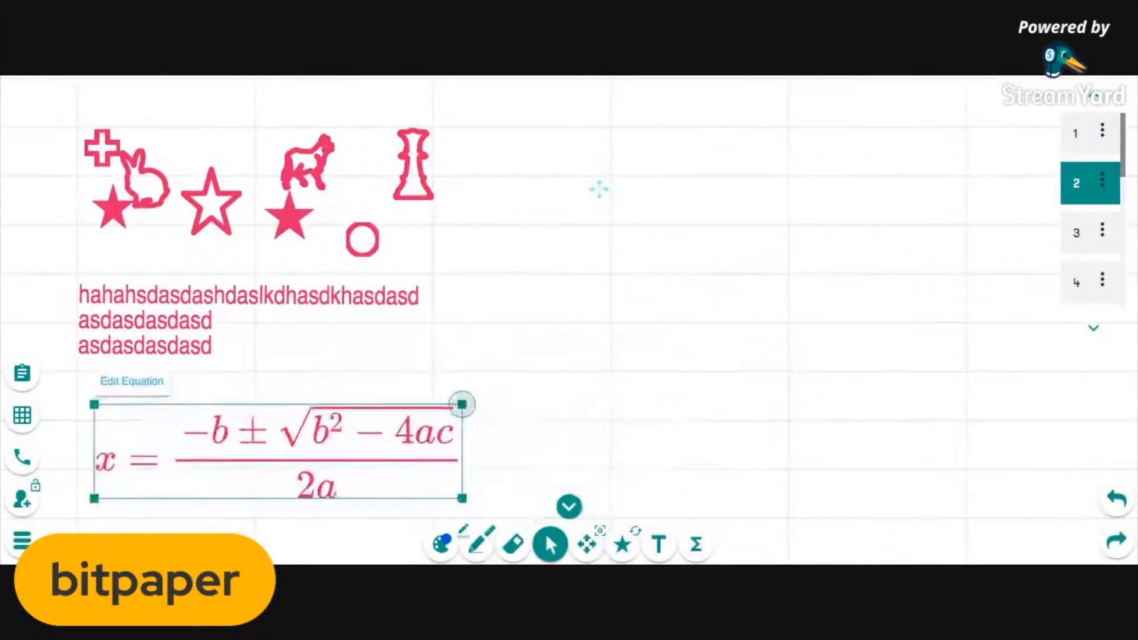
left_click(505, 325)
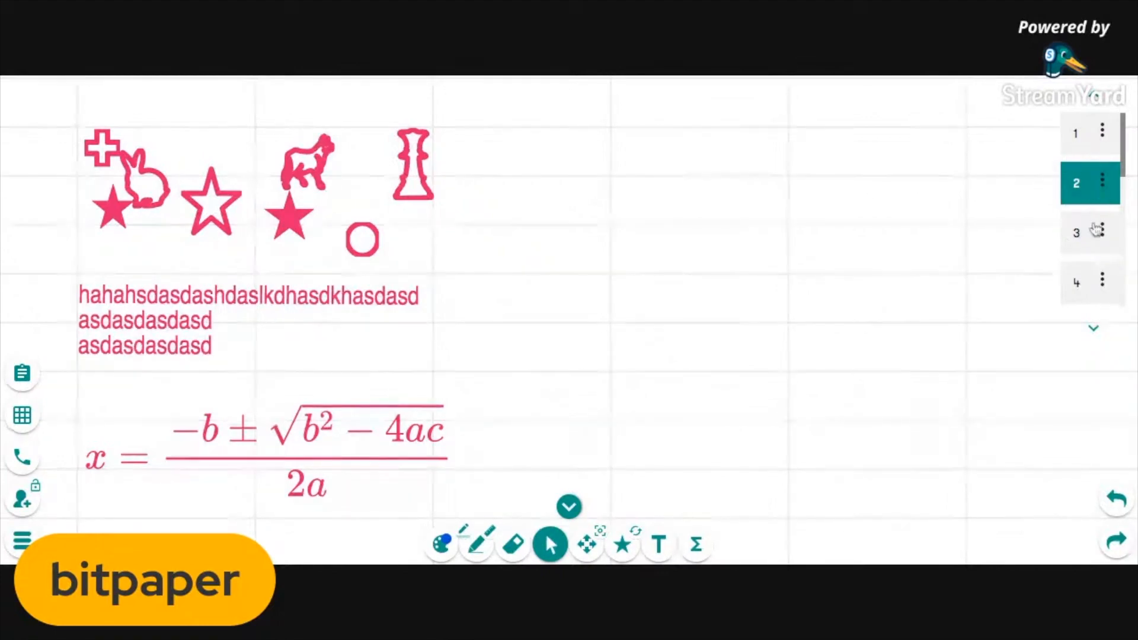
left_click(550, 545)
left_click_drag(583, 230, 592, 290)
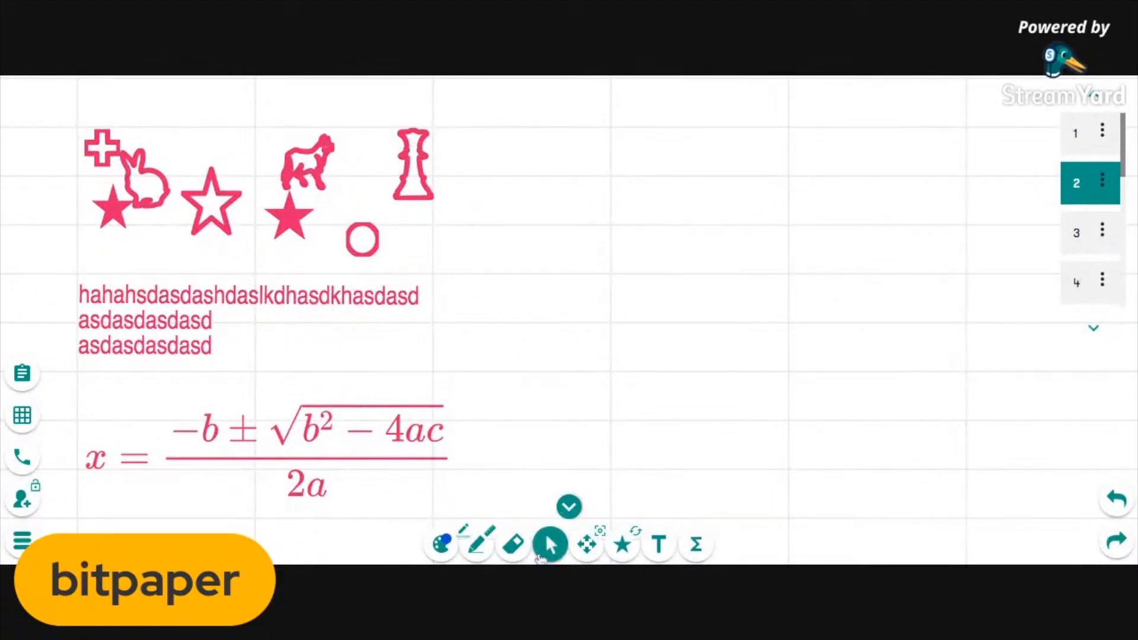
Step: Pan repeatedly across page 2 to explore the empty canvas beyond the shapes, text and formula
left_click(587, 544)
left_click_drag(584, 160, 593, 220)
left_click_drag(616, 110, 635, 424)
left_click_drag(653, 231, 654, 236)
left_click_drag(673, 95, 622, 522)
left_click_drag(627, 185, 616, 347)
left_click_drag(622, 211, 610, 308)
left_click_drag(587, 179, 594, 366)
left_click_drag(576, 147, 580, 337)
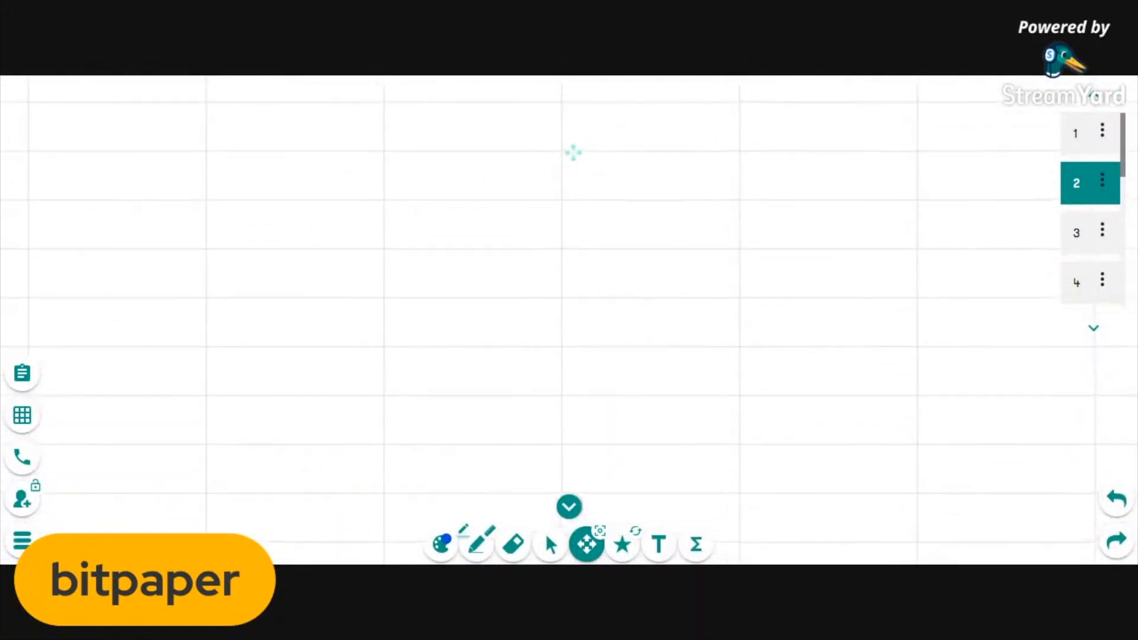
left_click_drag(661, 246, 649, 355)
left_click_drag(598, 207, 588, 360)
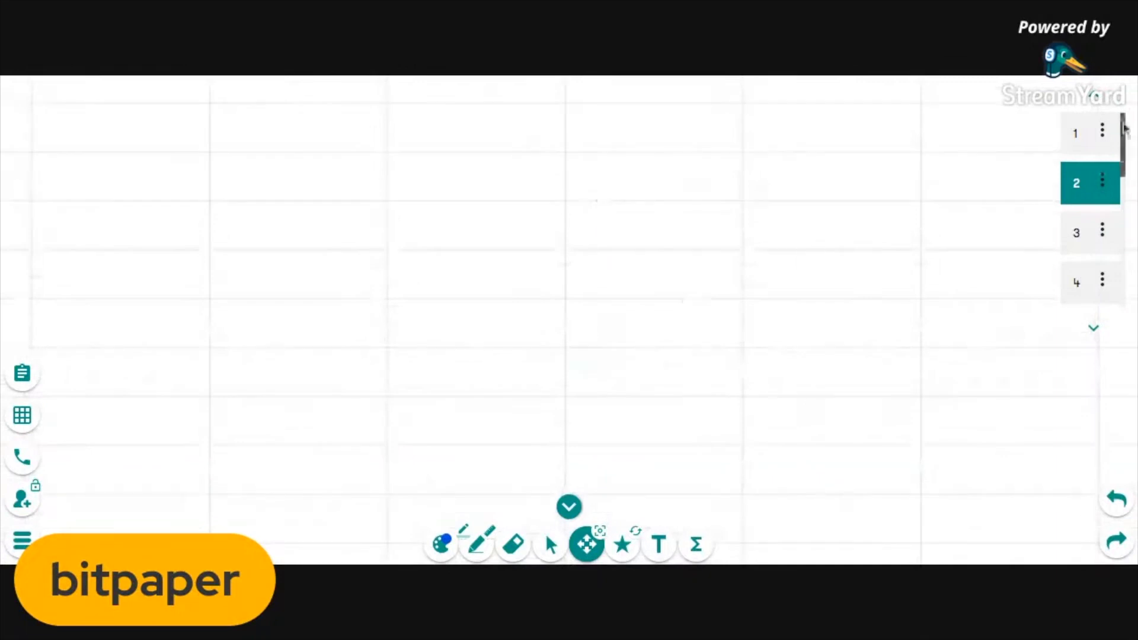
Step: Switch to page 1 and show its page options
left_click(1080, 130)
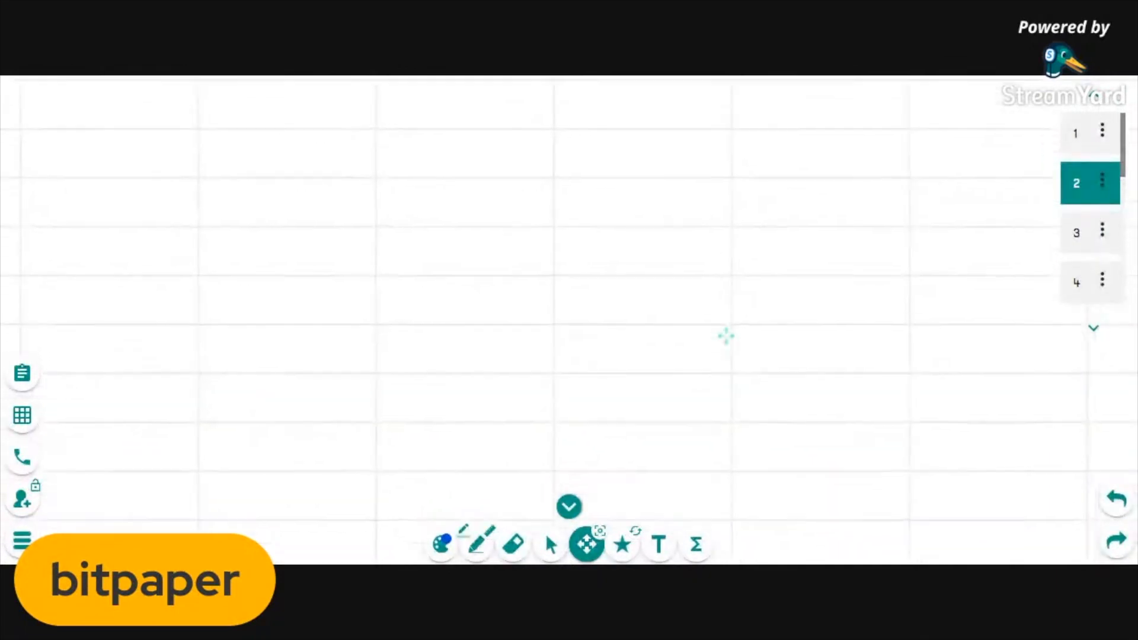
left_click_drag(623, 328, 594, 319)
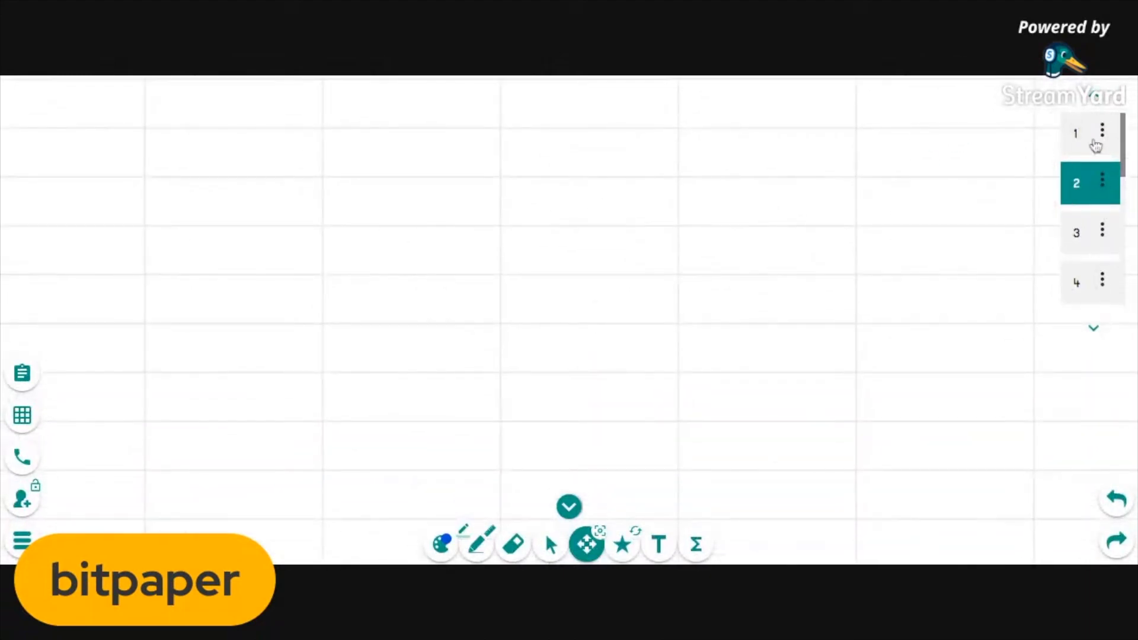
left_click(1096, 147)
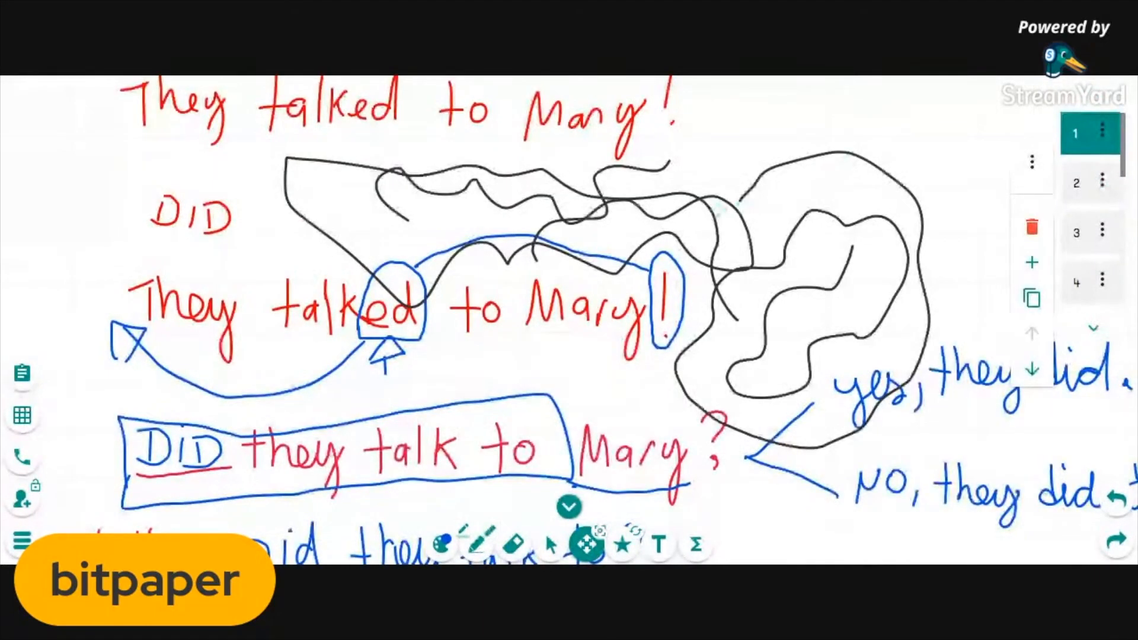
Step: Look over pages 1, 2 and 3 and move ahead through the pages to page 12
scroll(749, 330, "down", 5)
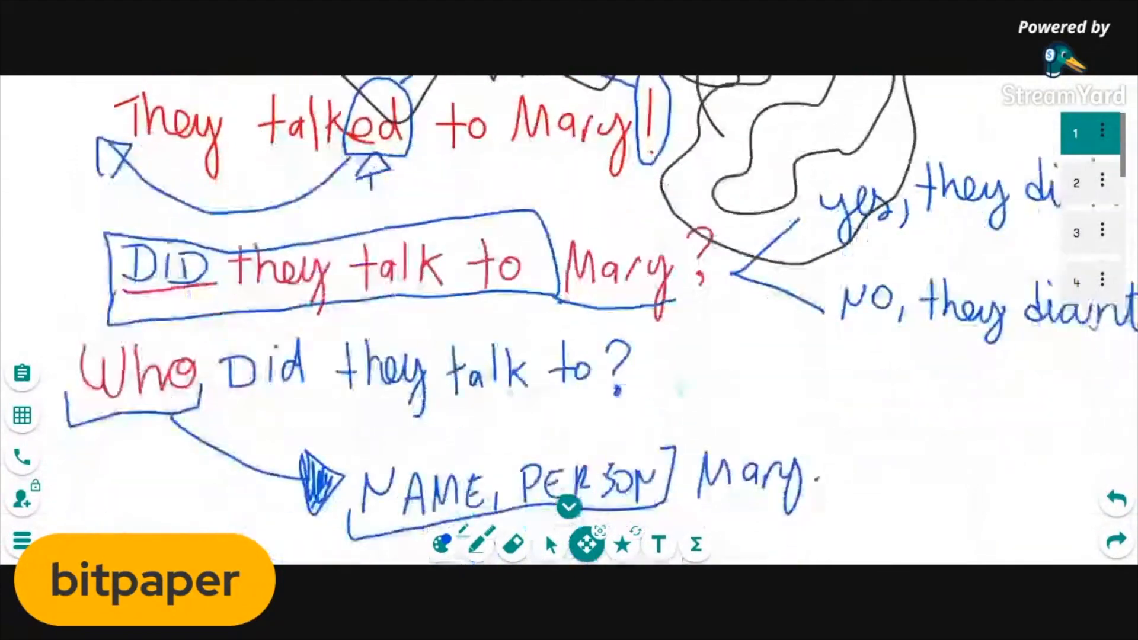
left_click(1075, 188)
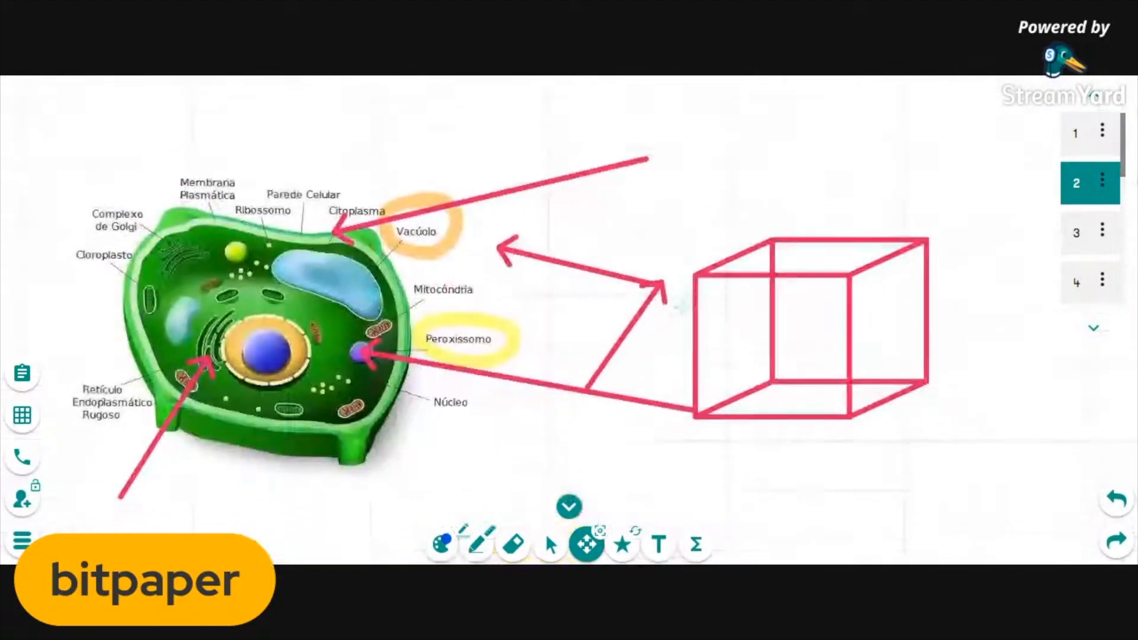
left_click(1075, 236)
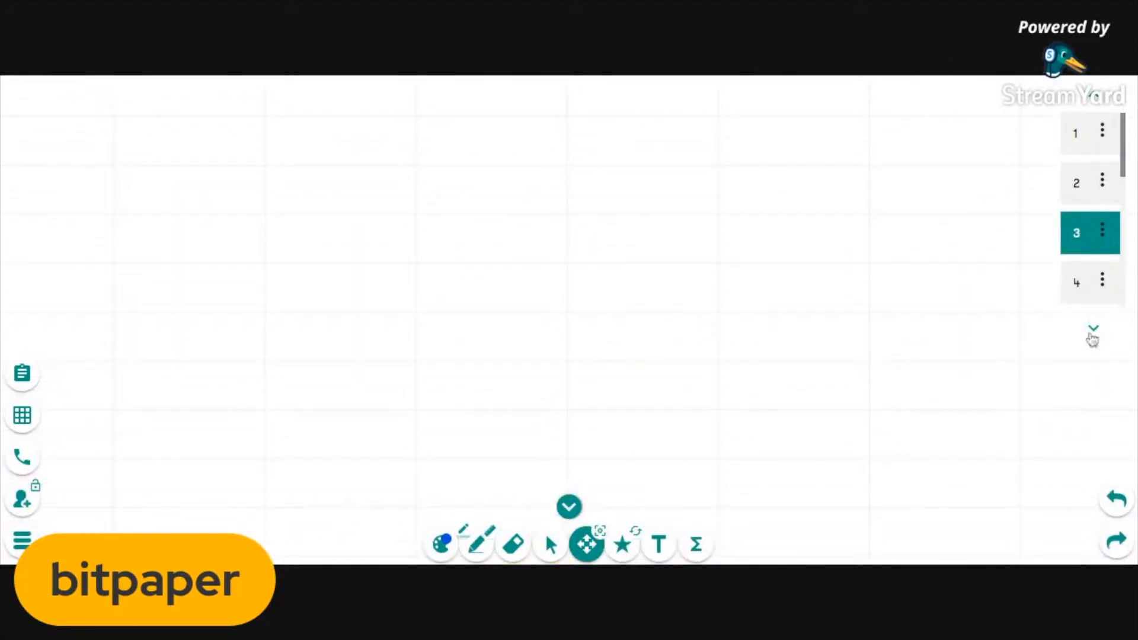
left_click(1092, 330)
left_click(1092, 334)
left_click(1091, 334)
left_click(1092, 335)
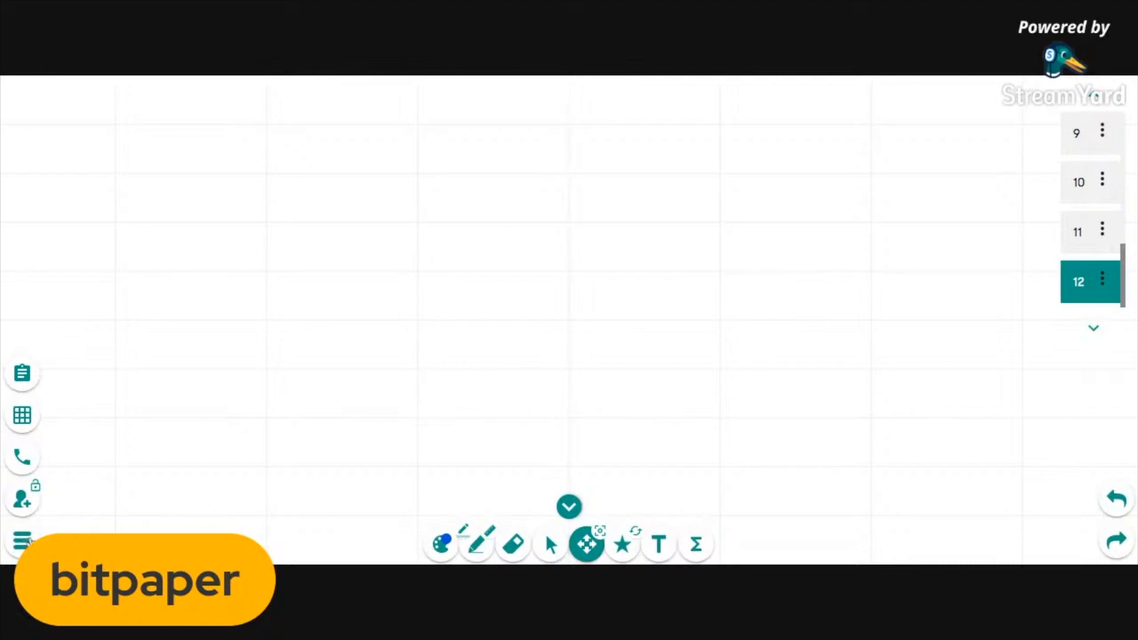
Step: Open the main menu and look through its paper, page, display and help options
left_click(23, 540)
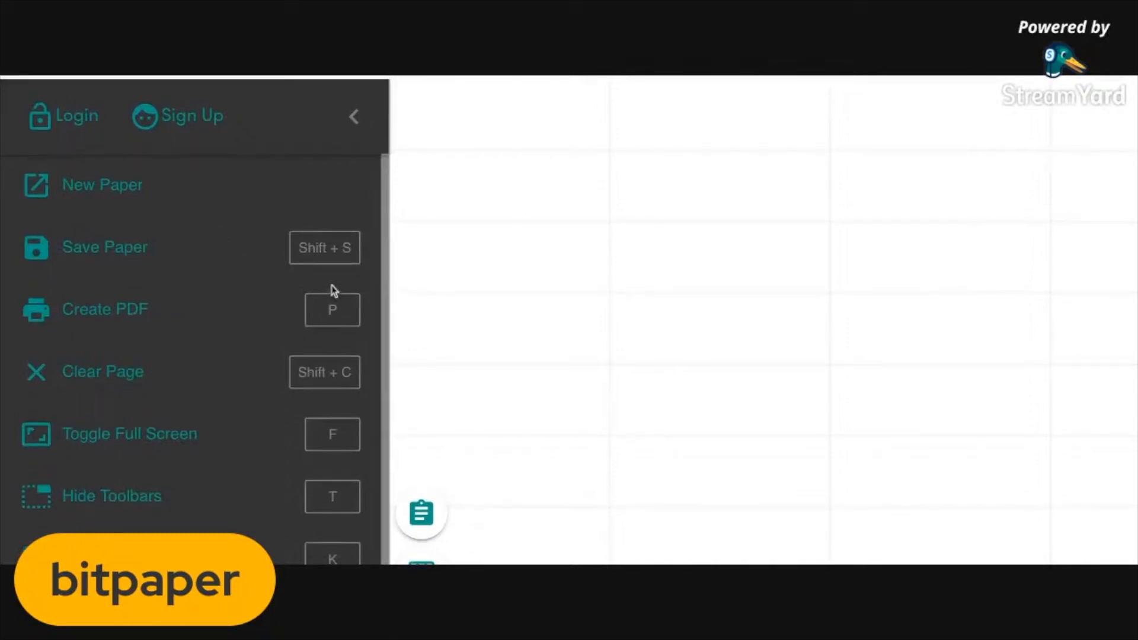
scroll(333, 290, "down", 2)
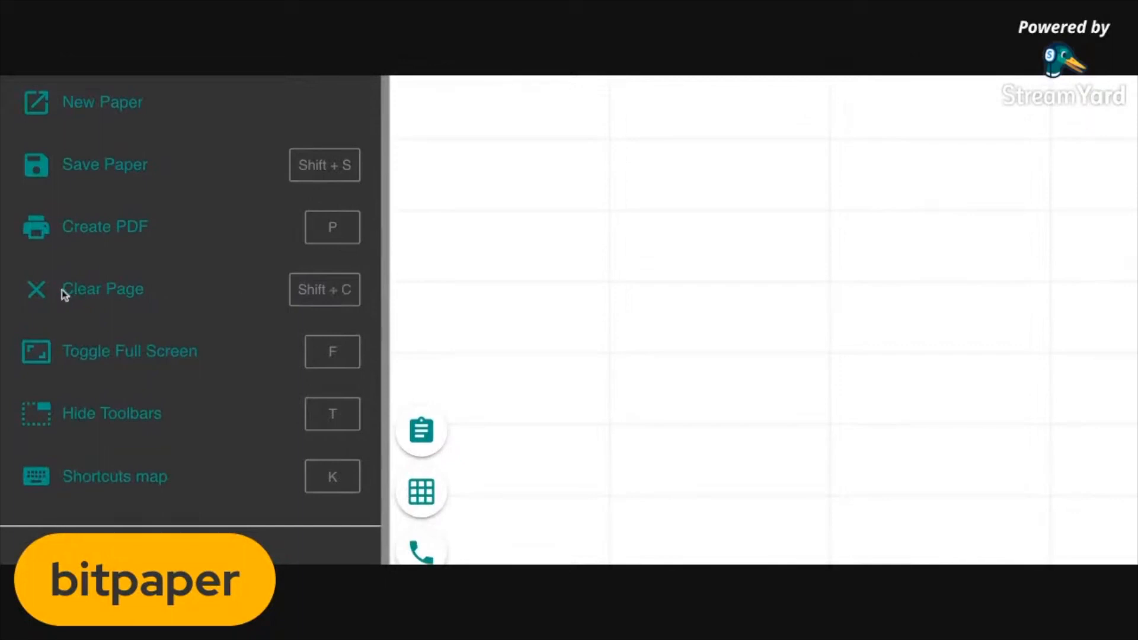
scroll(166, 305, "down", 2)
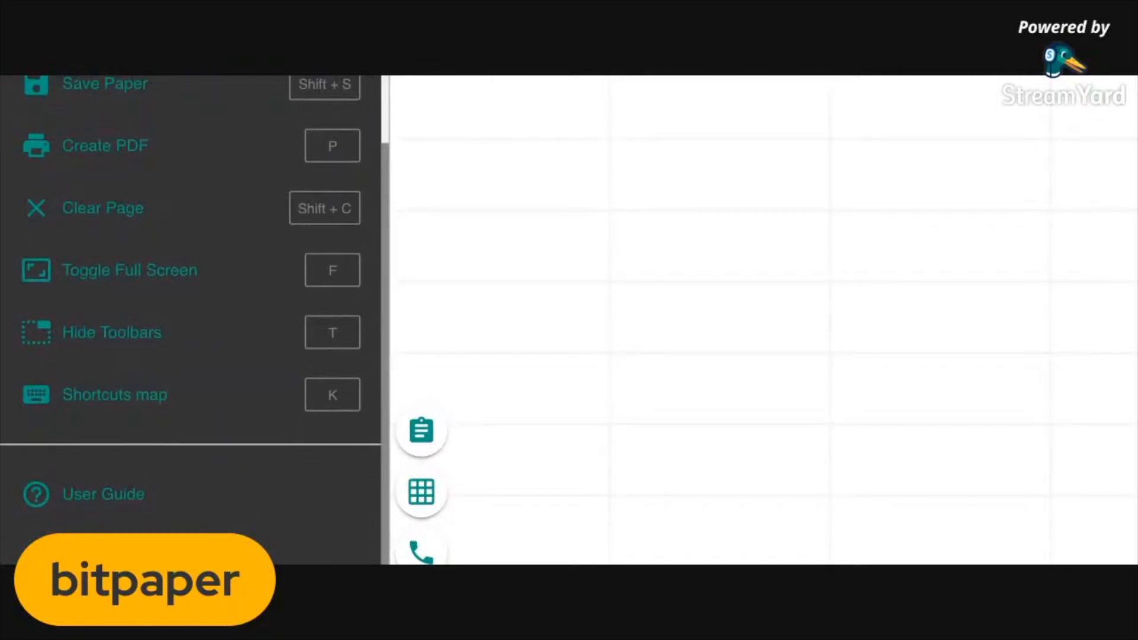
scroll(190, 309, "down", 1)
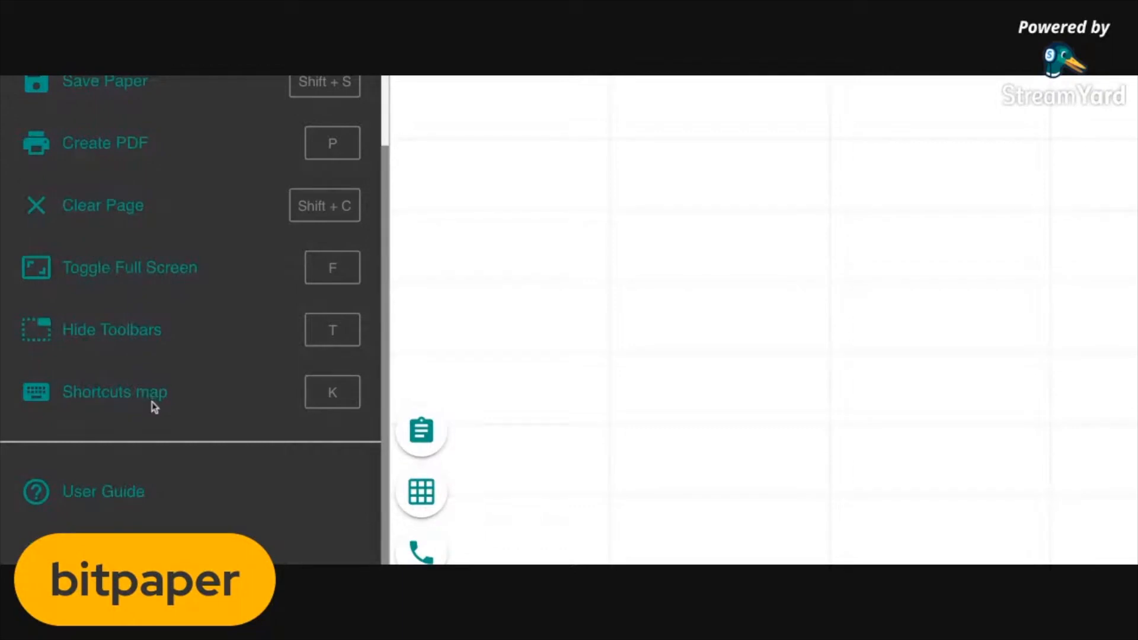
Step: Open the shortcuts map, read through the shortcut list, close it and return to the main menu options
left_click(330, 405)
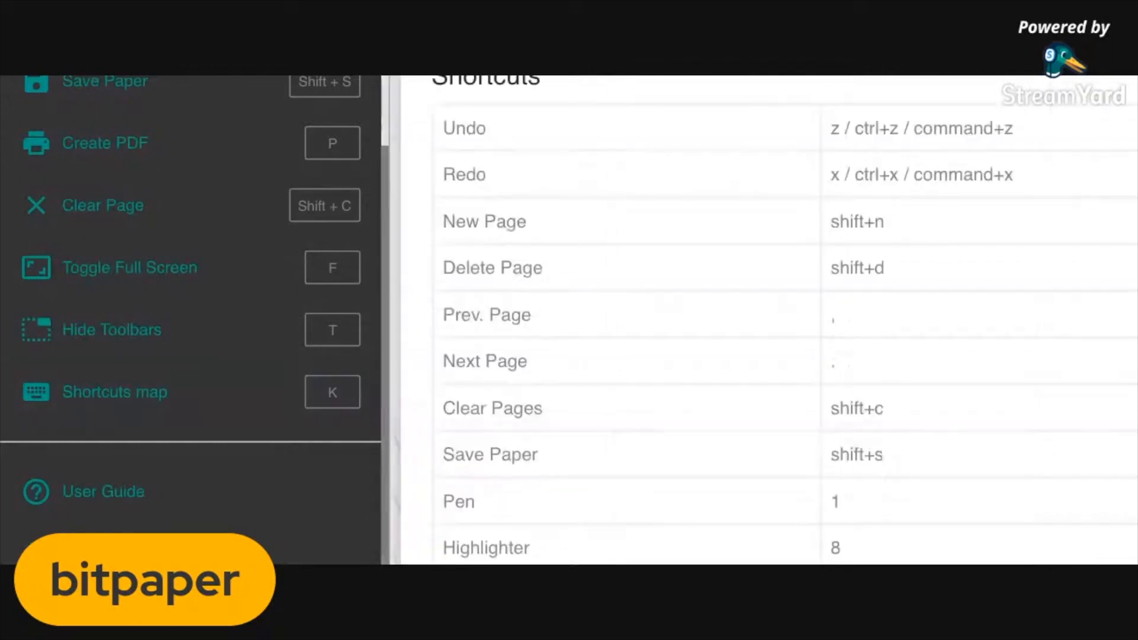
scroll(375, 309, "down", 2)
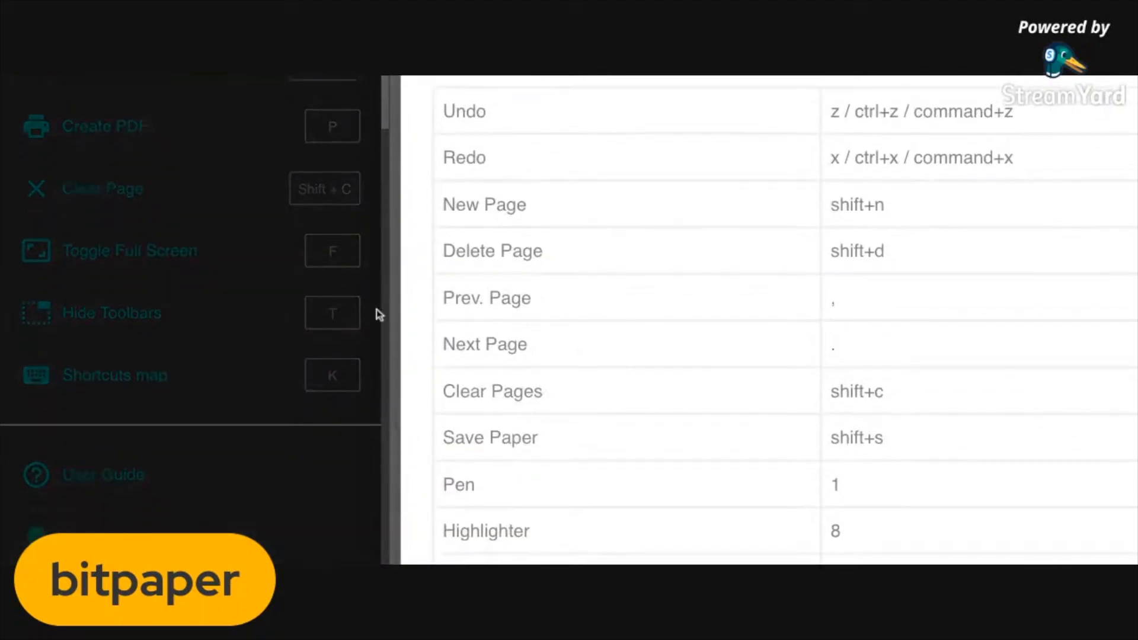
scroll(578, 351, "down", 10)
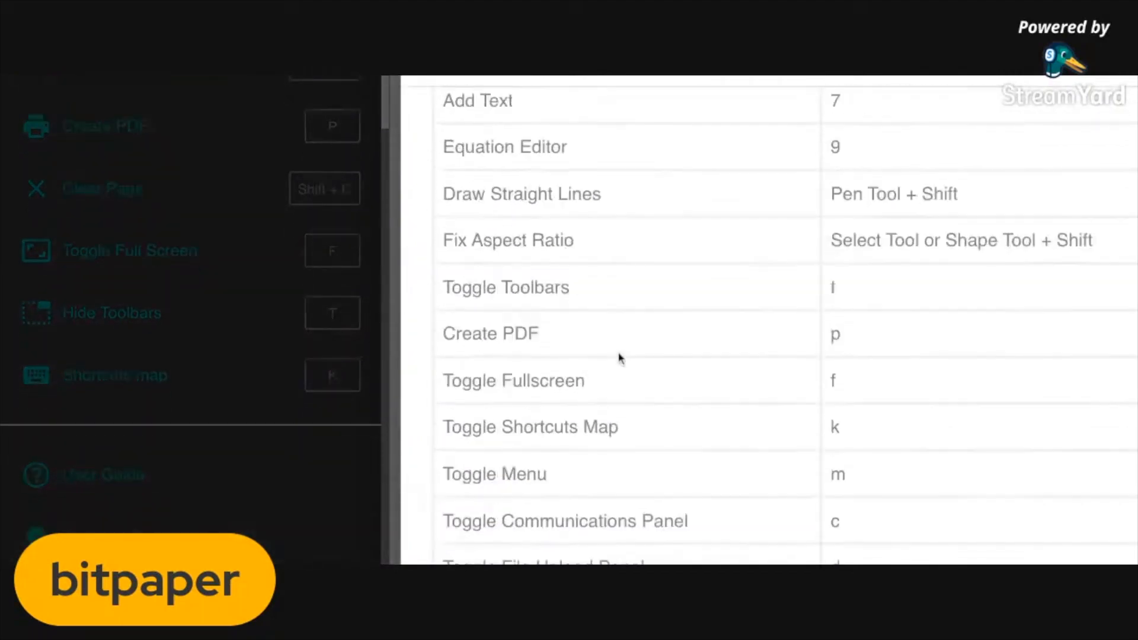
scroll(619, 358, "down", 2)
scroll(619, 358, "up", 10)
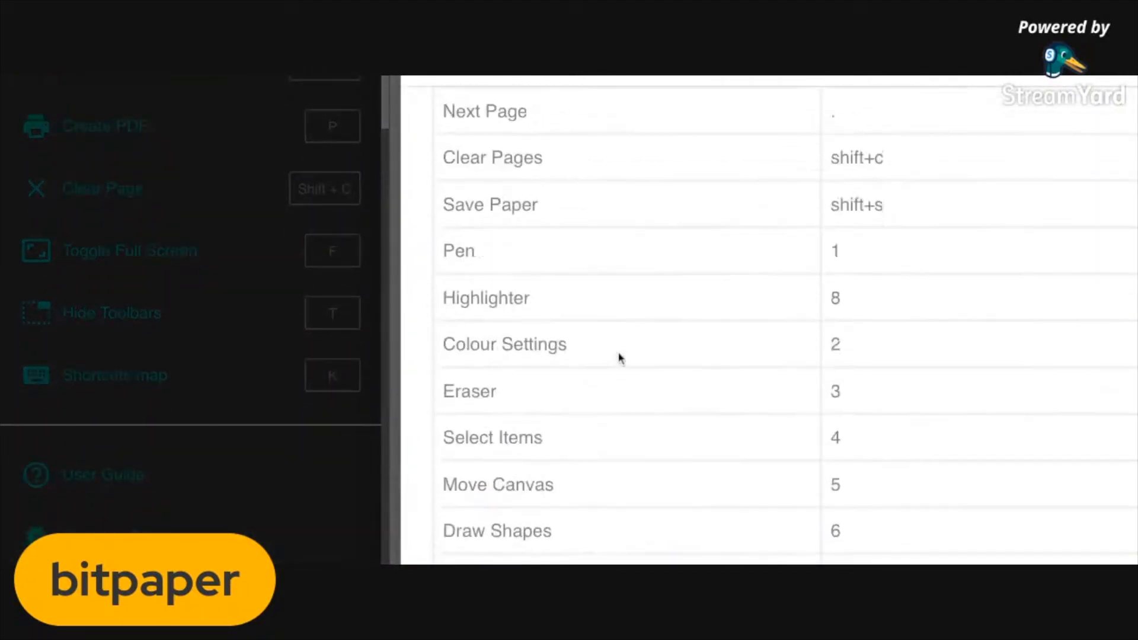
left_click(210, 316)
scroll(205, 403, "up", 1)
scroll(201, 502, "down", 1)
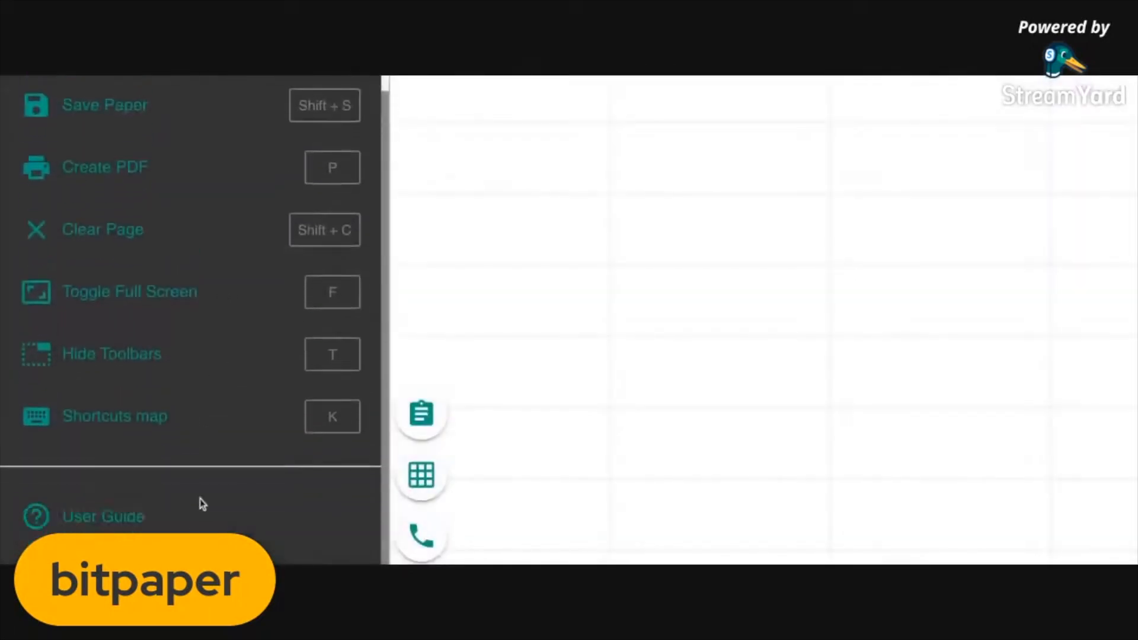
scroll(158, 482, "up", 1)
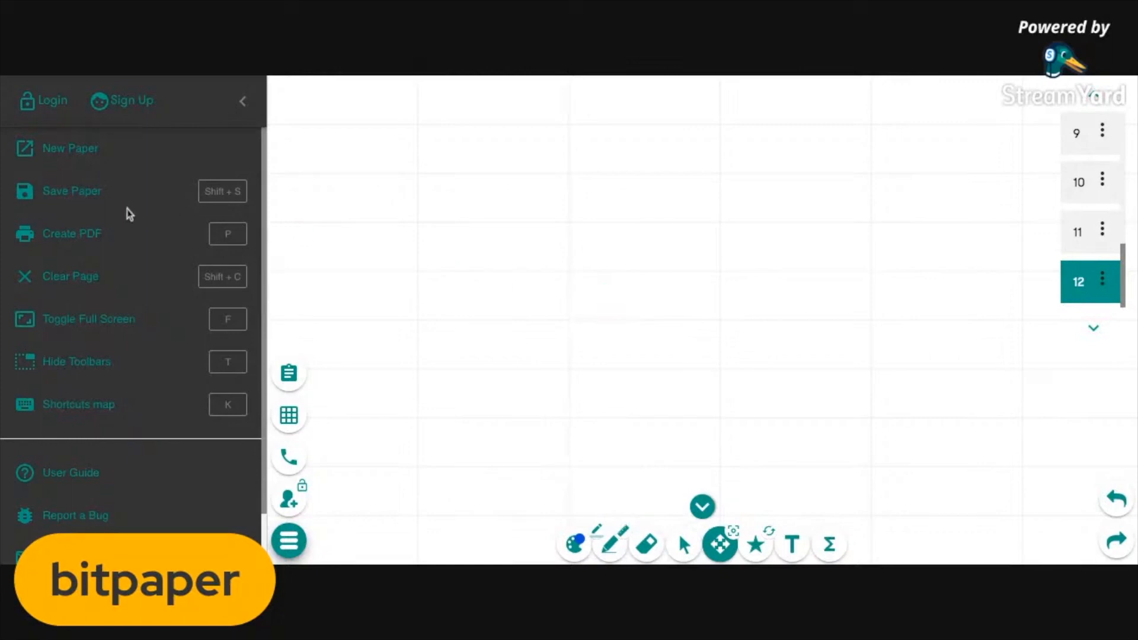
Step: Select page 10, go back through the pages to page 3 and browse the page list
left_click(1101, 181)
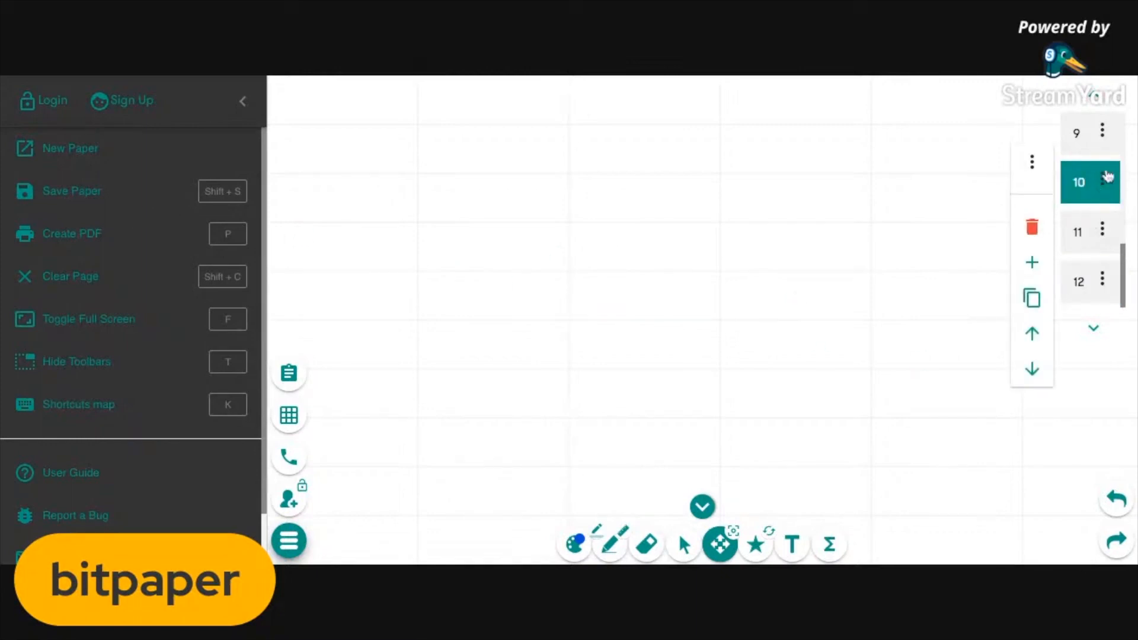
left_click(1093, 100)
left_click(1093, 102)
left_click(1094, 102)
left_click(1093, 102)
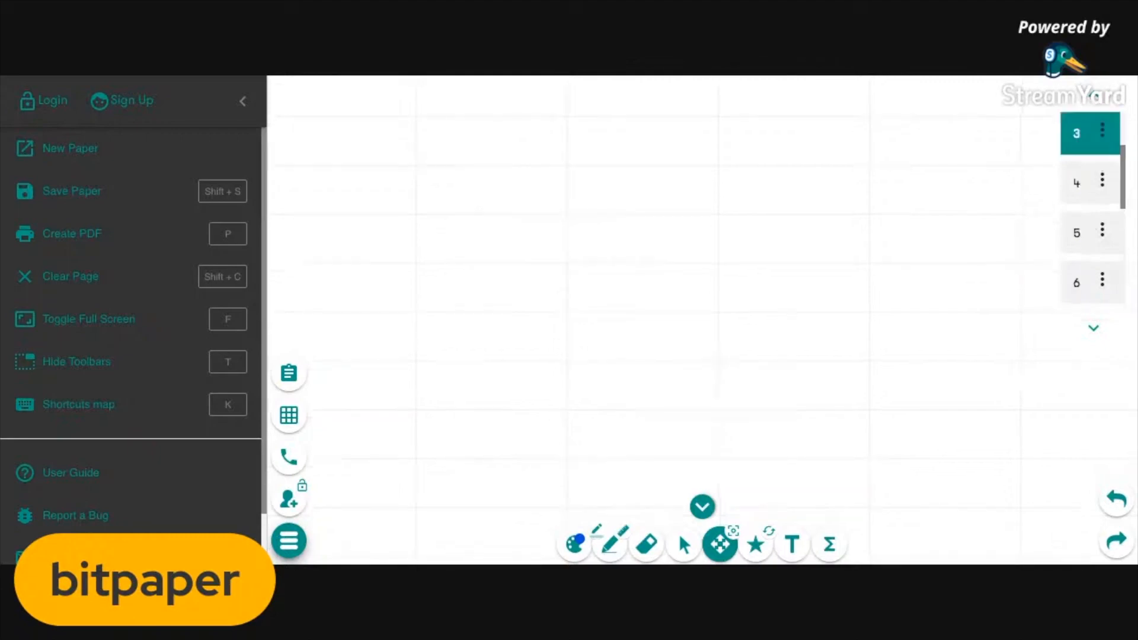
scroll(1099, 183, "down", 5)
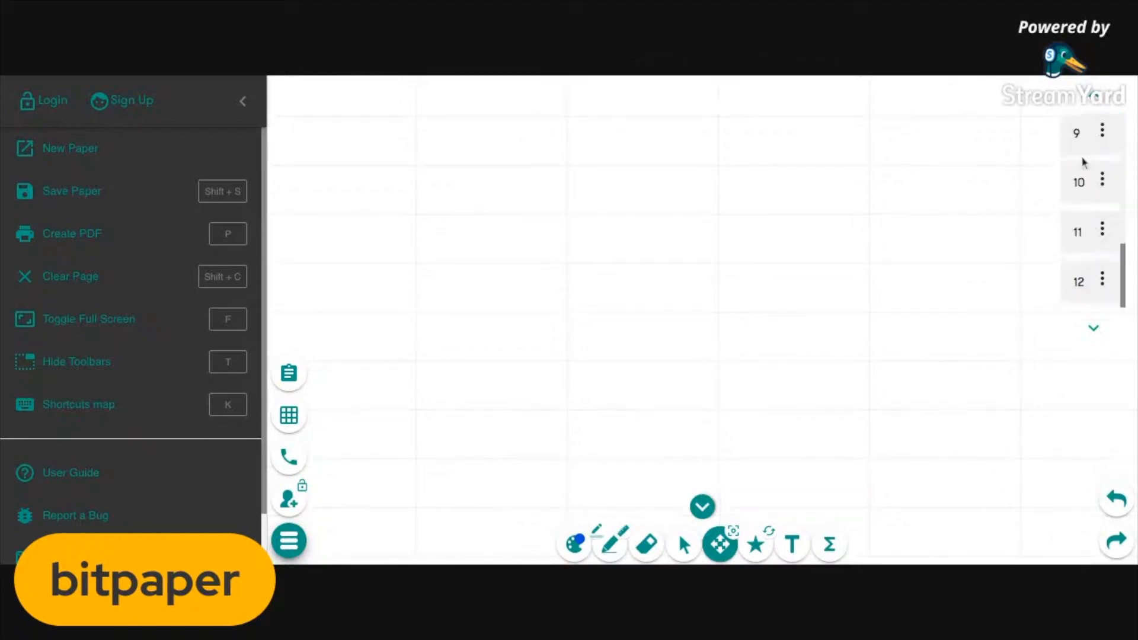
scroll(1088, 183, "up", 5)
scroll(1088, 183, "up", 1)
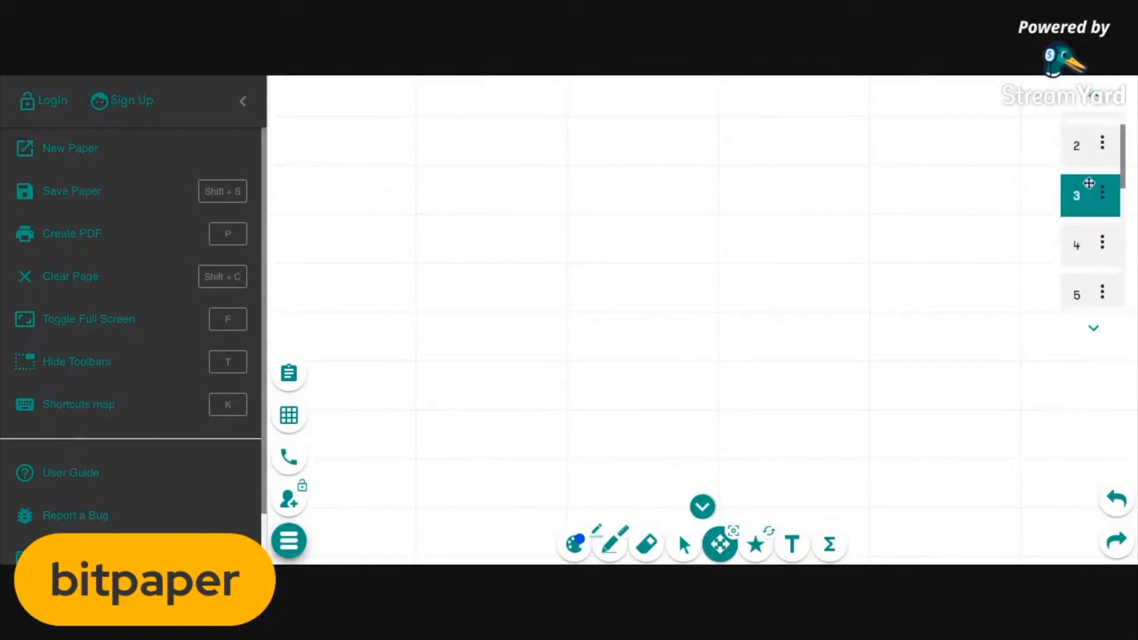
Step: View pages 2 and 3 and switch to page 1
left_click(1089, 142)
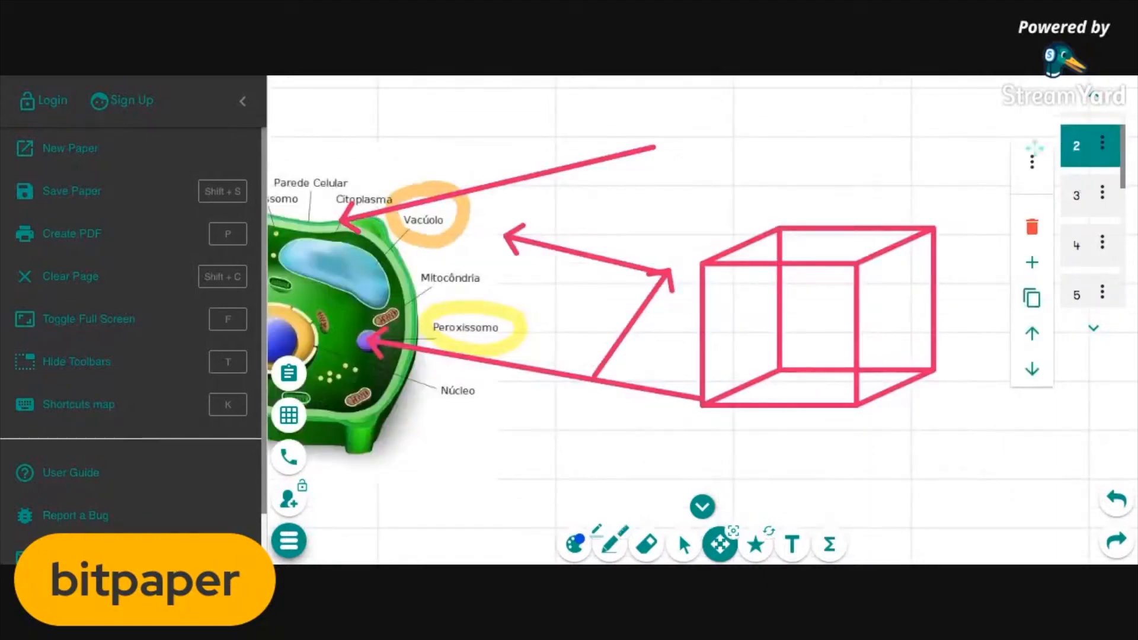
left_click(1072, 195)
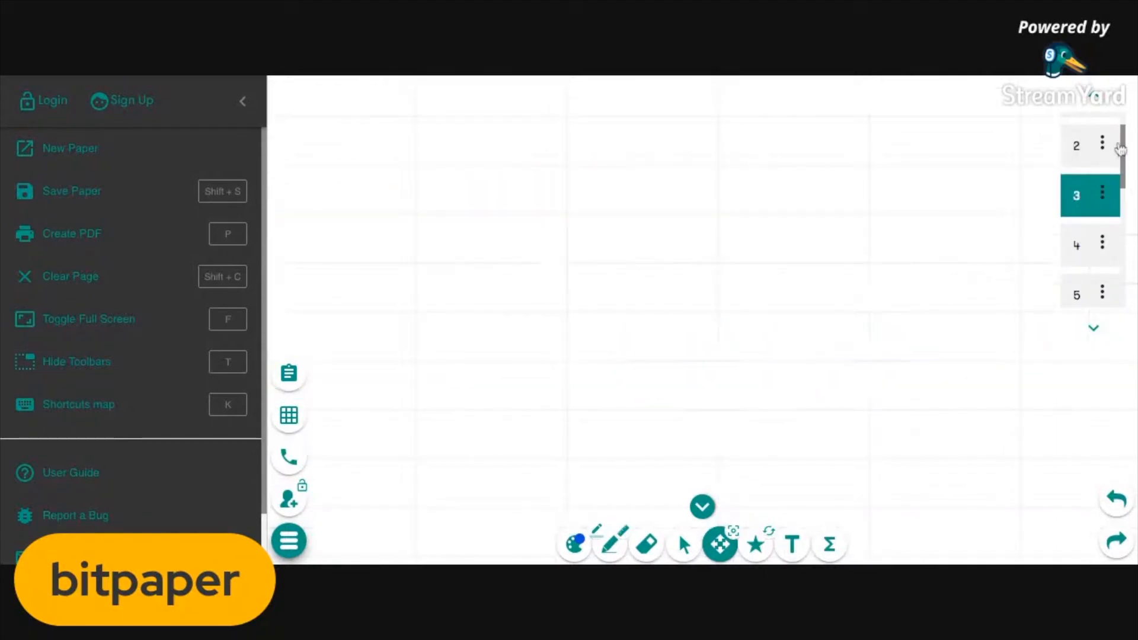
scroll(1100, 168, "down", 1)
scroll(1098, 167, "down", 5)
scroll(1096, 172, "up", 8)
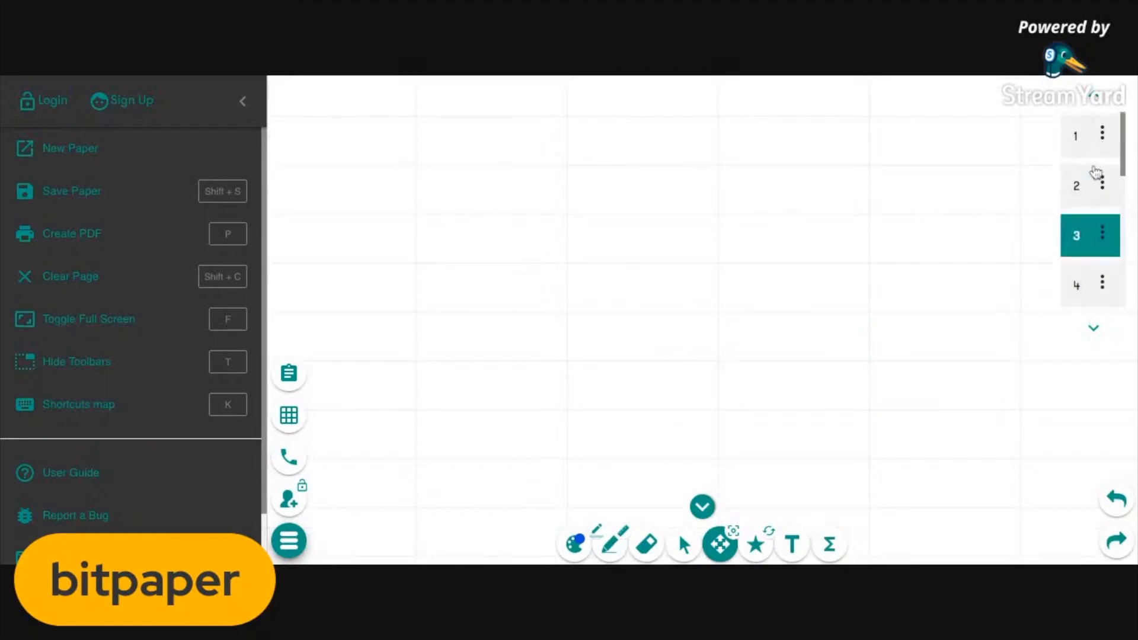
left_click(1089, 145)
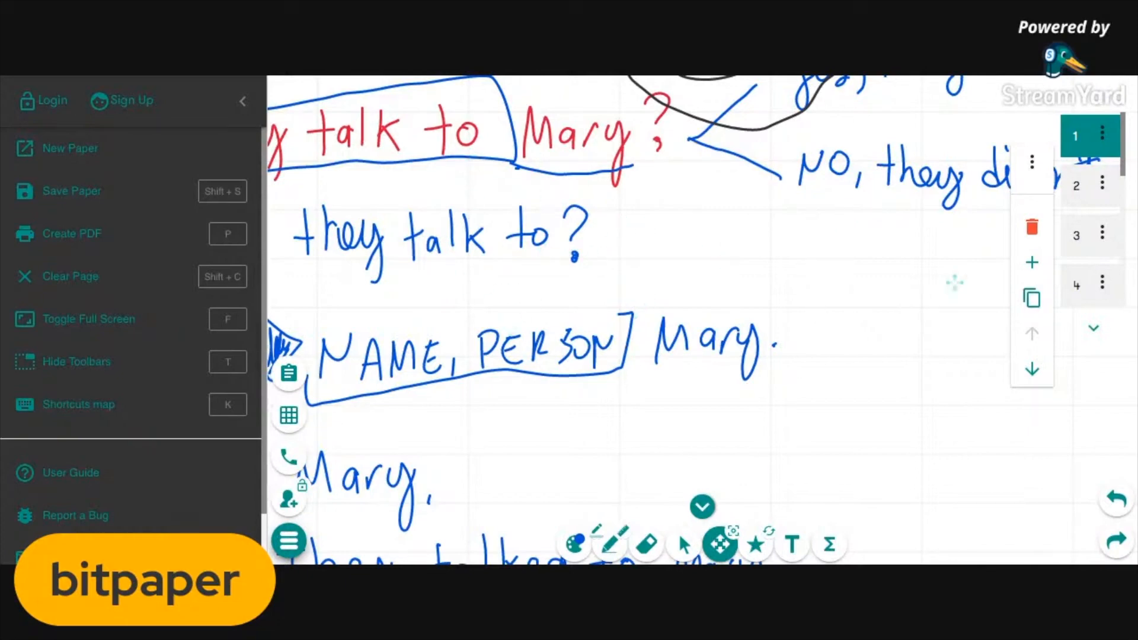
Step: Start deleting page 1 from its page options and cancel the deletion
left_click(1106, 136)
left_click(1106, 136)
left_click(1032, 228)
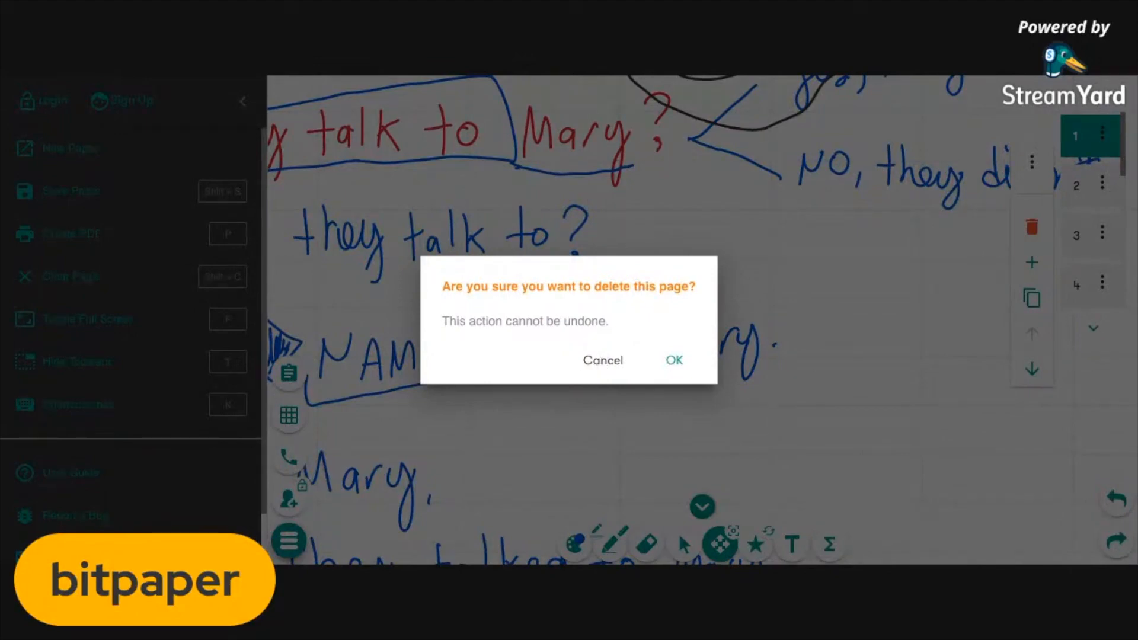
left_click(603, 360)
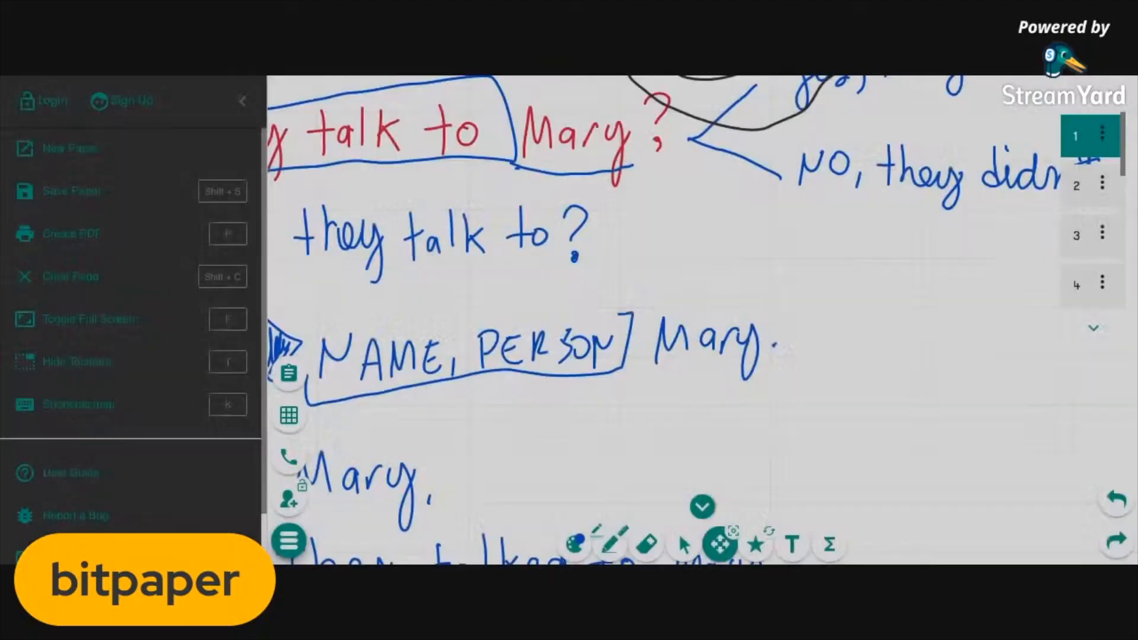
Step: Clear all the content of page 1 and close the main menu
left_click(224, 282)
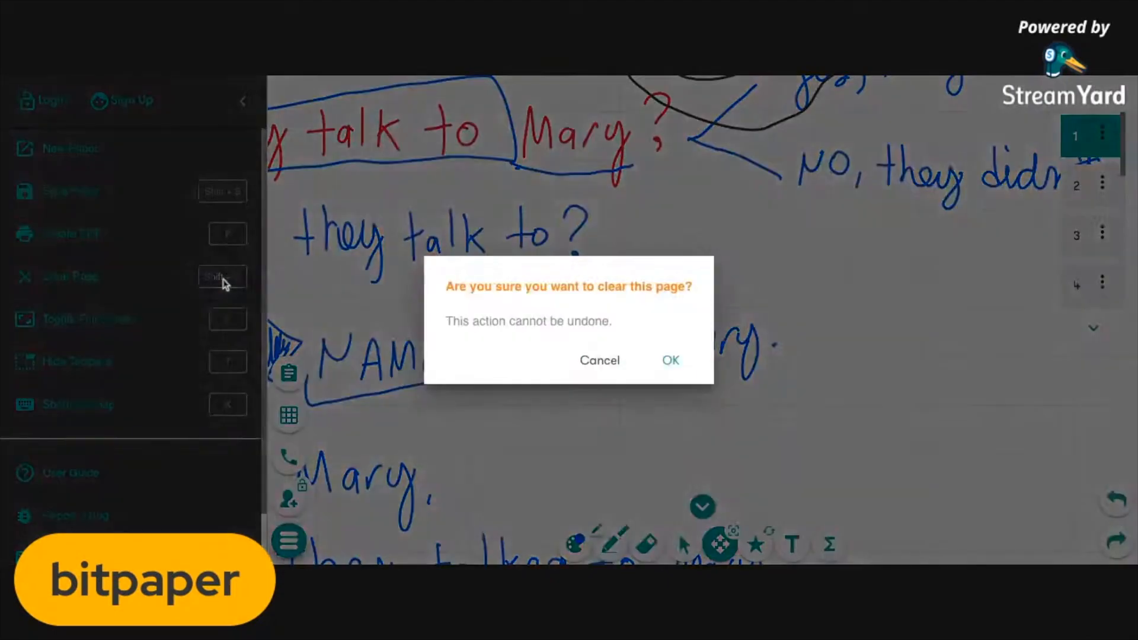
left_click(670, 362)
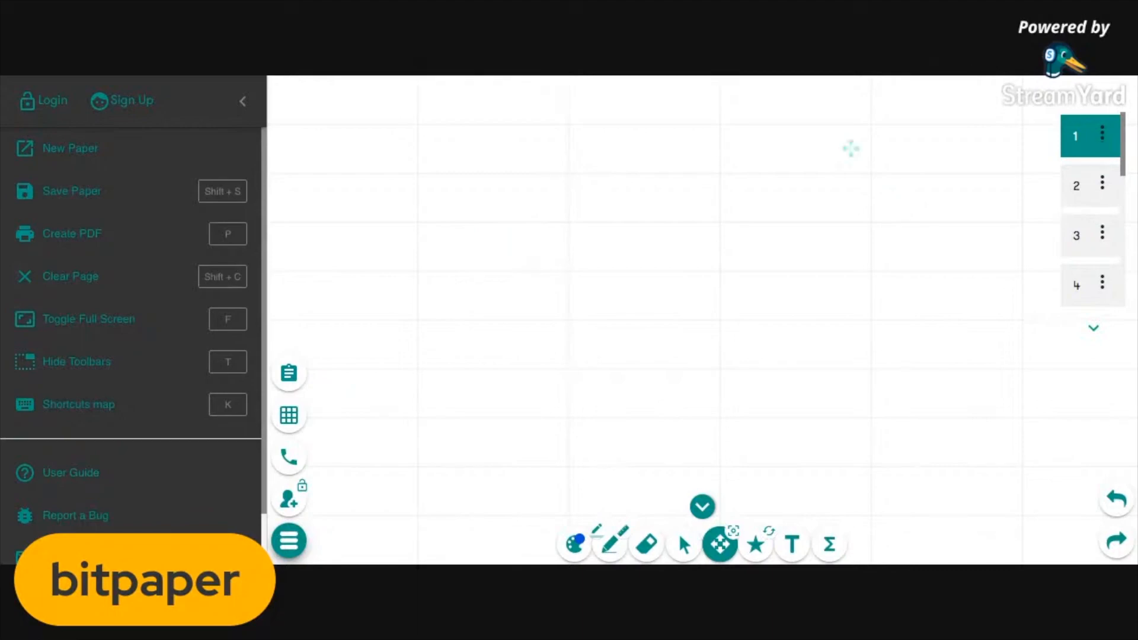
left_click(243, 102)
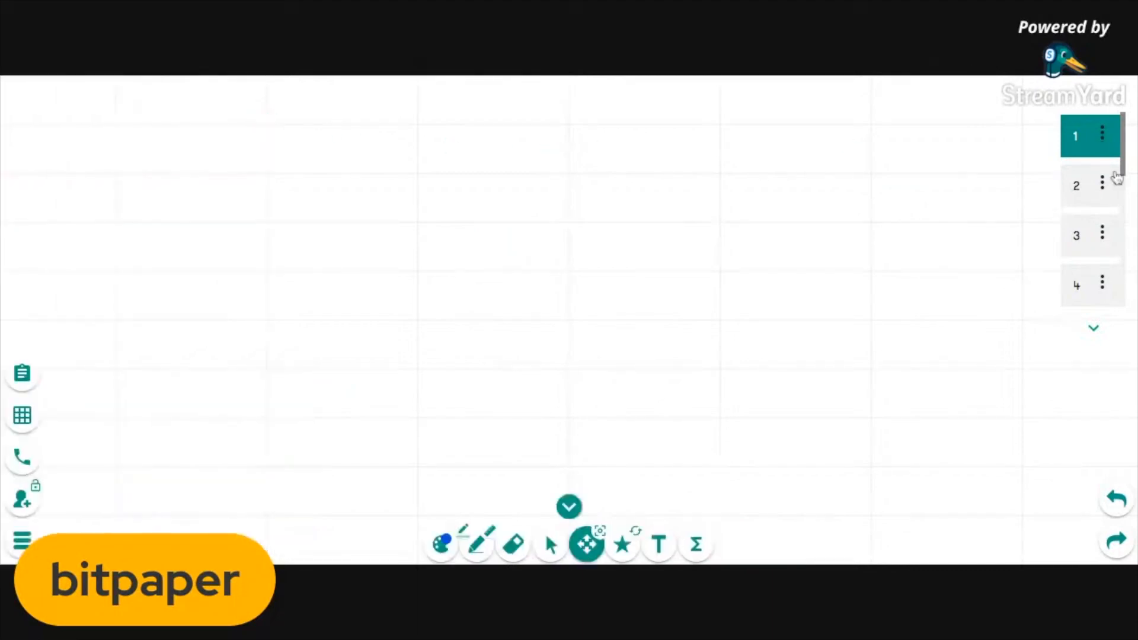
Step: Add a new blank page after page 1 and take a closer look at the page options
left_click(1103, 138)
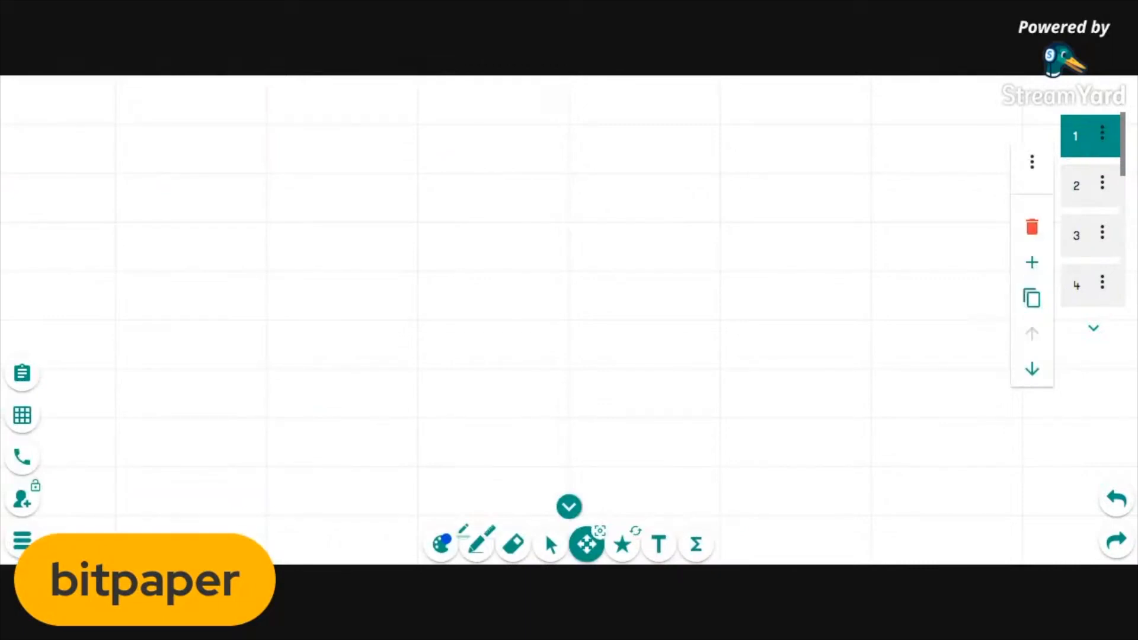
scroll(1033, 264, "up", 5)
scroll(1033, 265, "down", 5)
left_click(1031, 263)
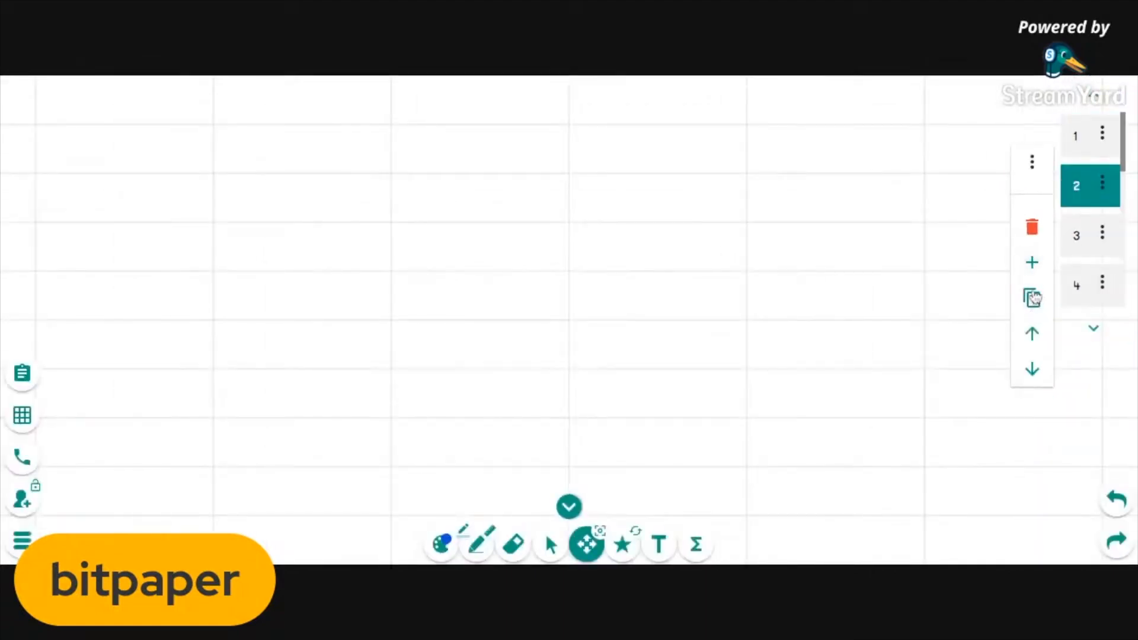
scroll(1031, 301, "up", 5)
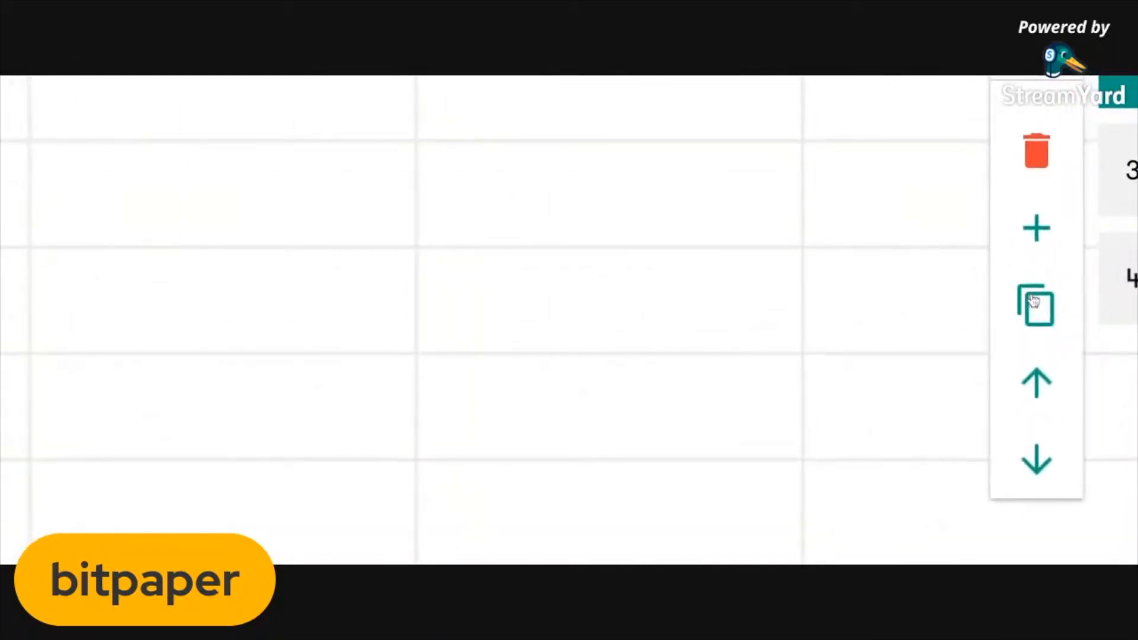
scroll(1032, 301, "down", 5)
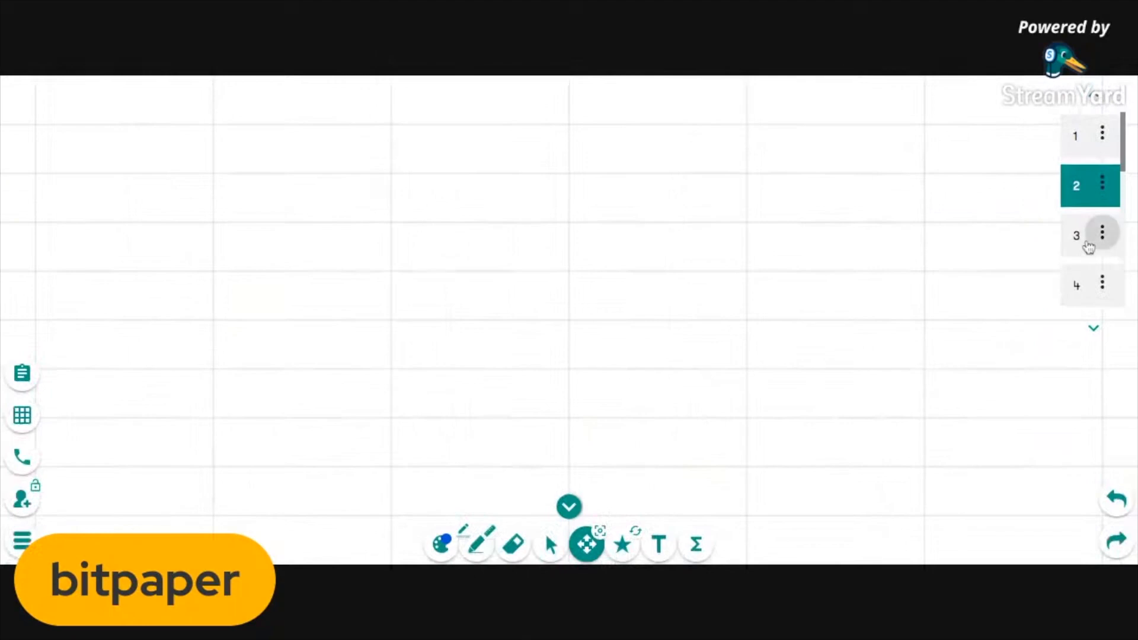
Step: Duplicate page 3 with the cell diagram and cube, and compare the original with its copy on page 4
left_click(1089, 248)
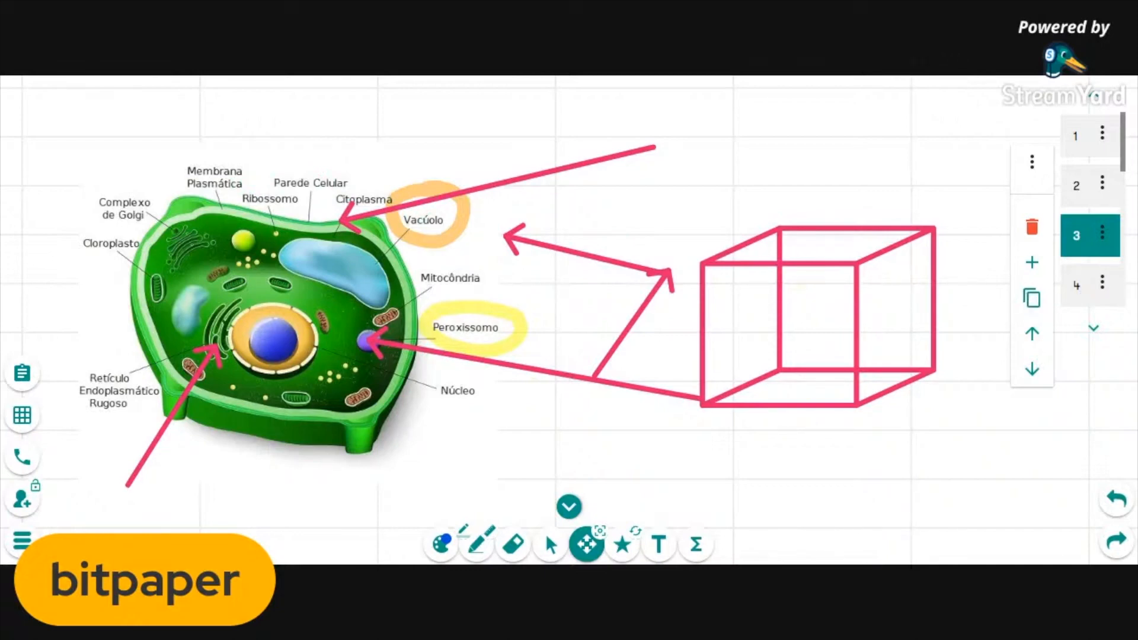
left_click(1031, 298)
left_click(1074, 284)
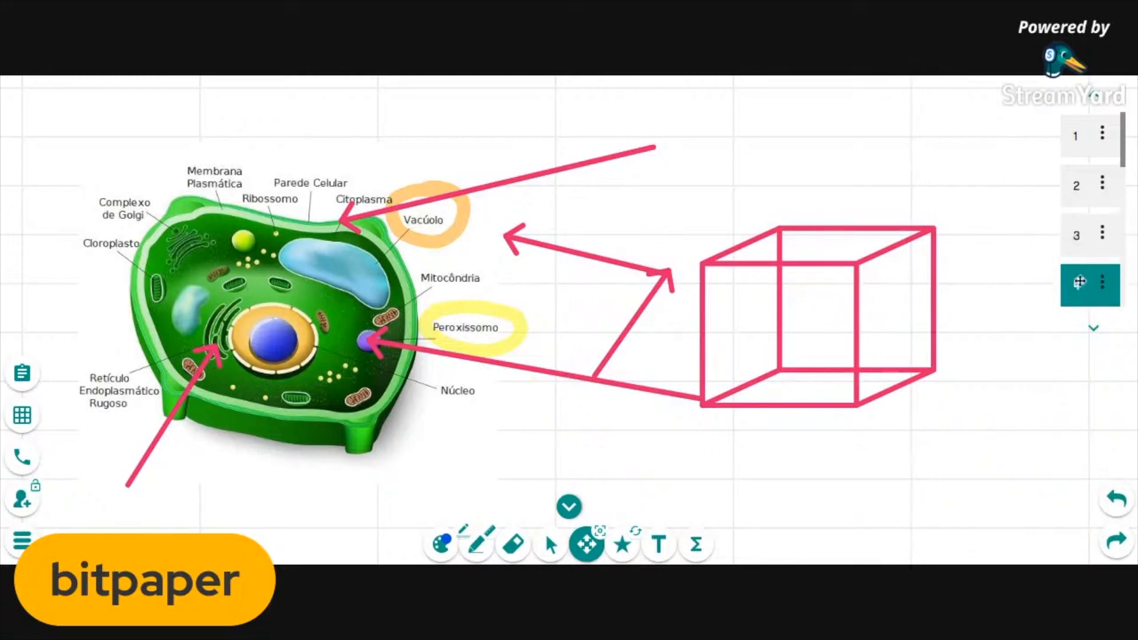
left_click(1079, 236)
left_click(1088, 291)
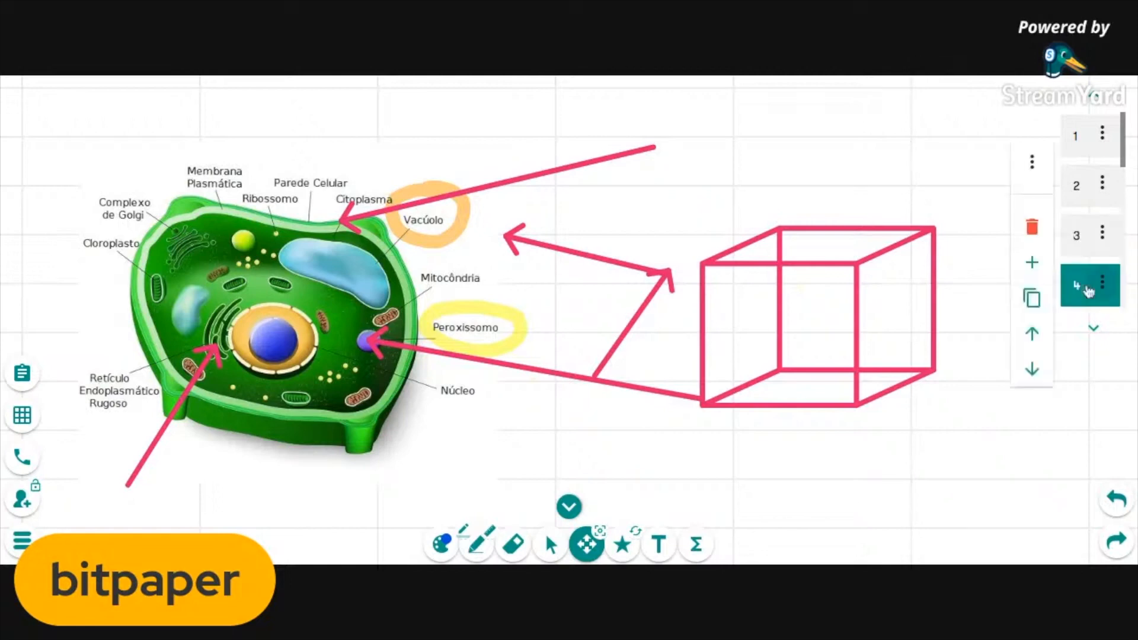
left_click(1078, 238)
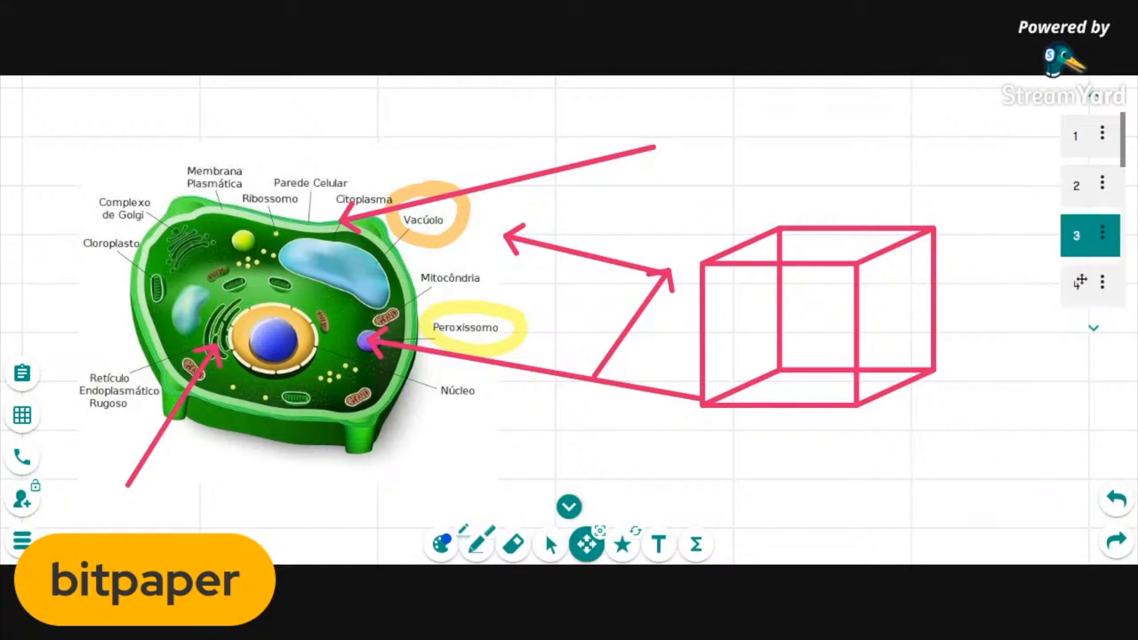
Step: Move the duplicated page 4 up to the first position and go through pages 1 to 4 to check the new order
left_click(1078, 283)
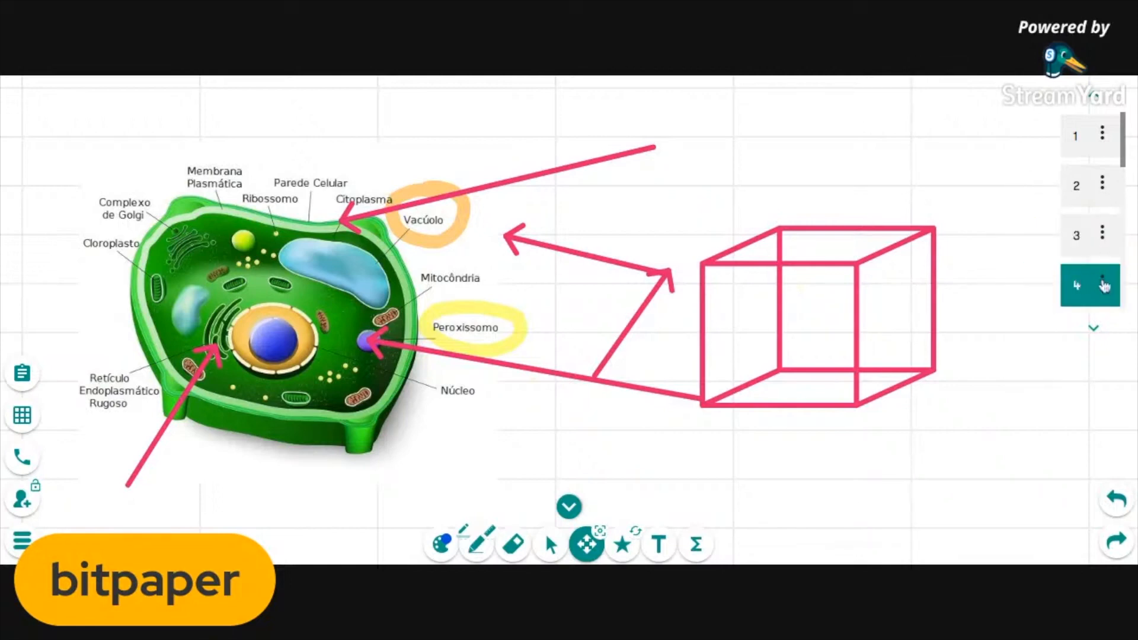
left_click(1104, 286)
left_click(1031, 335)
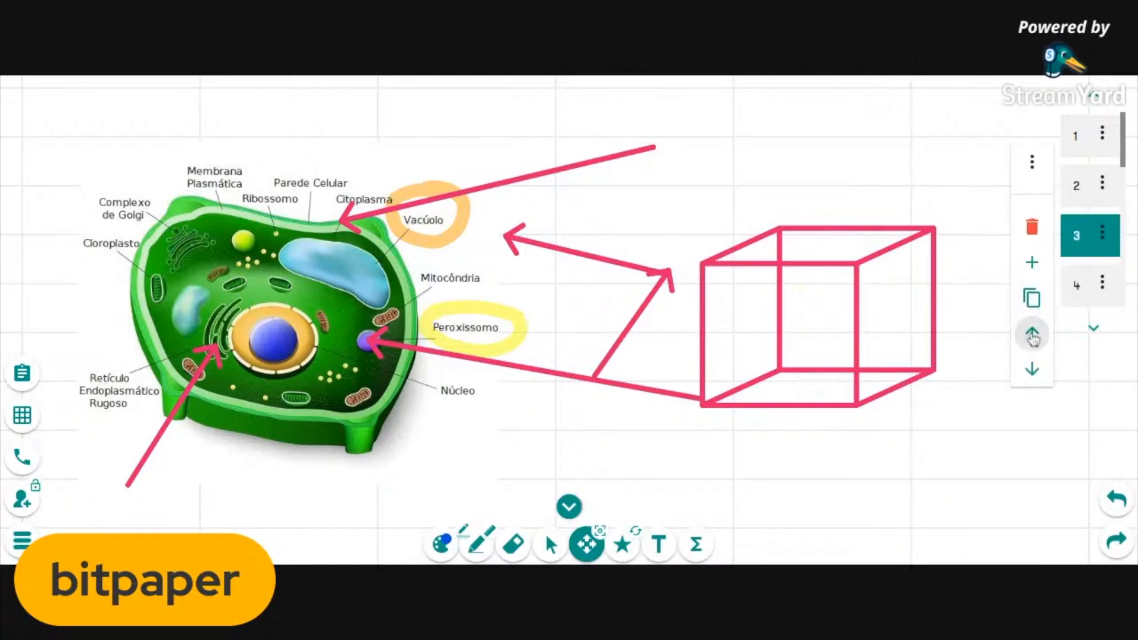
left_click(1032, 336)
left_click(1032, 335)
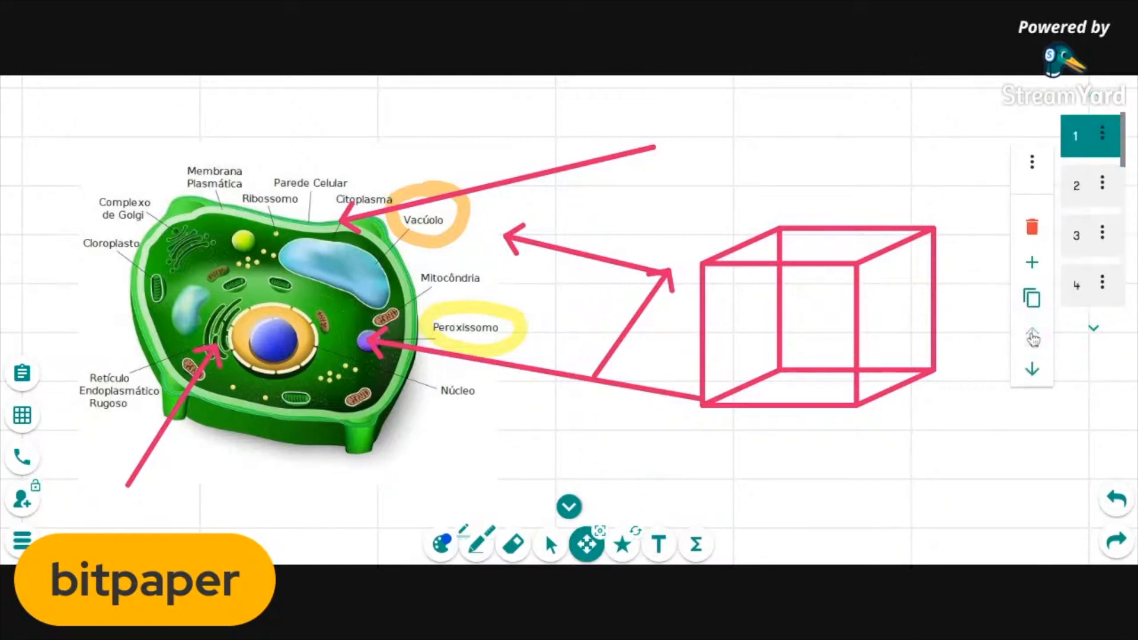
left_click(1031, 368)
left_click(1031, 333)
left_click(1090, 148)
left_click(1090, 147)
left_click(1086, 185)
left_click(1090, 232)
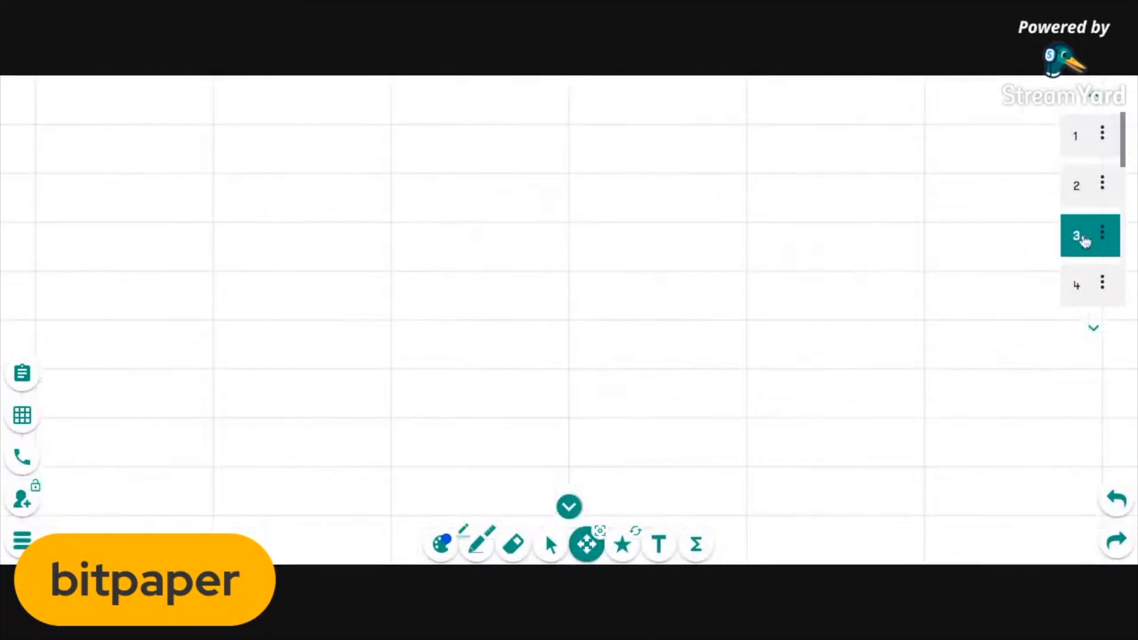
left_click(1081, 289)
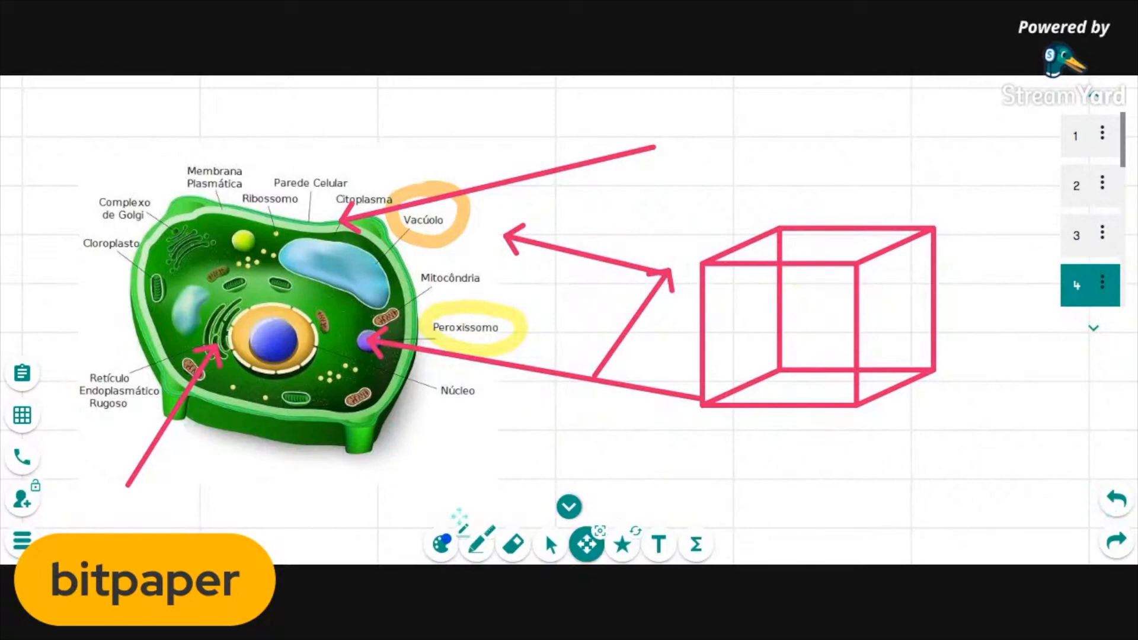
Step: Draw a large looping blue pen scribble across page 4's cell diagram and cube, undo it, redo it and undo it again
left_click(479, 546)
mouse_move(578, 457)
left_mouse_down()
mouse_move(554, 320)
mouse_move(824, 305)
mouse_move(675, 130)
mouse_move(385, 293)
mouse_move(542, 459)
mouse_move(814, 415)
mouse_move(984, 406)
left_mouse_up()
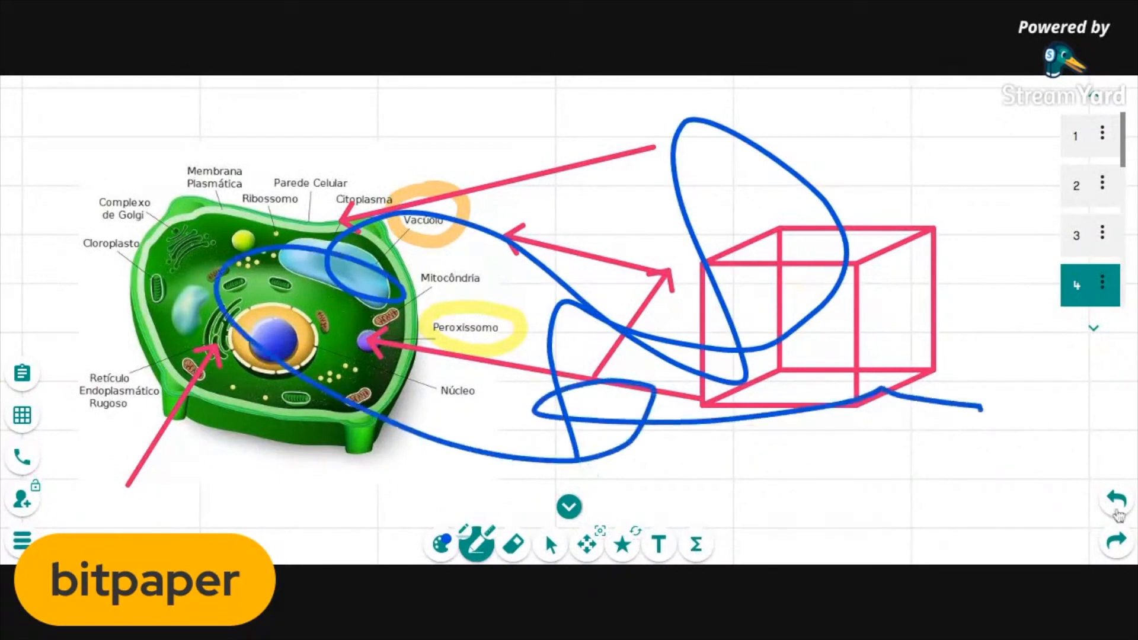
left_click(1116, 501)
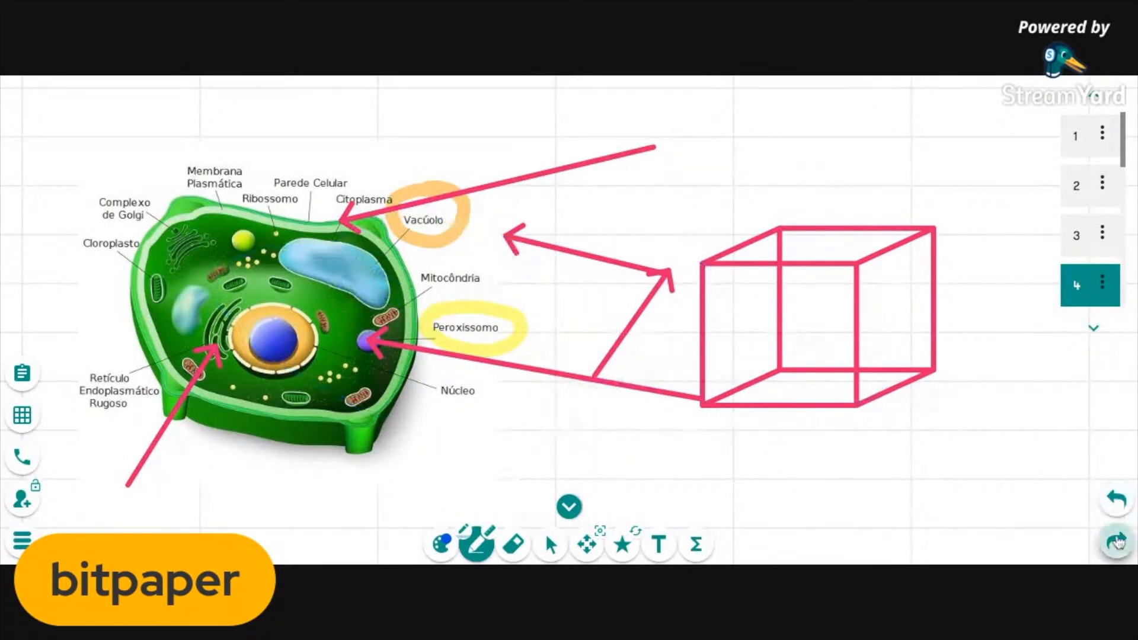
left_click(1116, 540)
left_click(1117, 501)
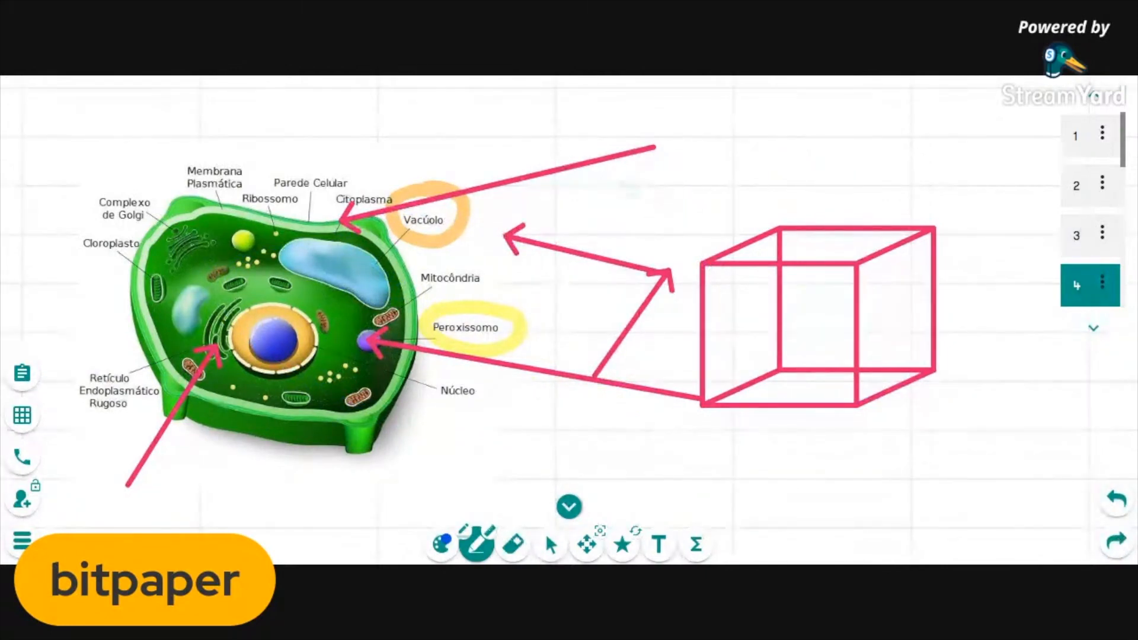
Step: Draw a series of separate blue pen strokes below the arrows and cube, continuing around the cube's right side and above it
mouse_move(475, 453)
left_mouse_down()
mouse_move(514, 413)
mouse_move(585, 410)
left_mouse_up()
left_click(545, 451)
left_click_drag(595, 462, 617, 438)
left_click_drag(622, 480, 657, 439)
left_click_drag(678, 485, 709, 455)
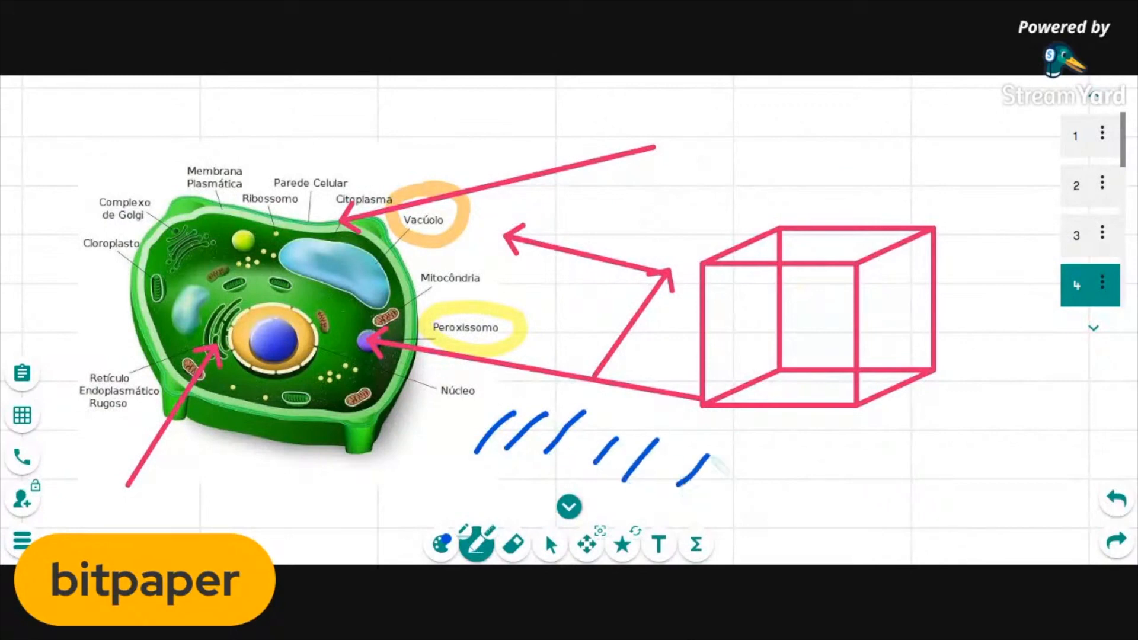
left_click_drag(735, 507, 764, 455)
left_click(791, 498)
left_click_drag(791, 498, 820, 463)
left_click_drag(849, 500, 880, 448)
left_click_drag(914, 491, 950, 424)
left_click_drag(973, 469, 993, 400)
mouse_move(1004, 401)
left_mouse_down()
mouse_move(986, 234)
mouse_move(860, 123)
left_mouse_up()
left_click_drag(799, 140, 866, 159)
left_click_drag(729, 163, 807, 175)
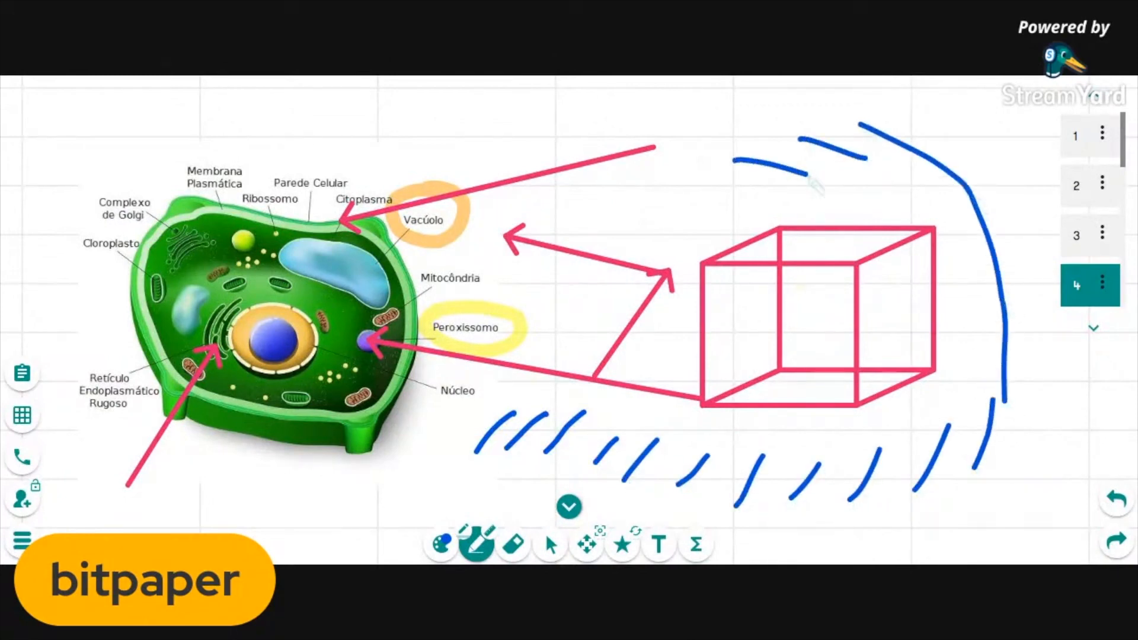
left_click_drag(639, 172, 736, 189)
left_click(671, 195)
Step: Undo the blue pen strokes one by one until only the first two beside the cell diagram remain
left_click(1116, 499)
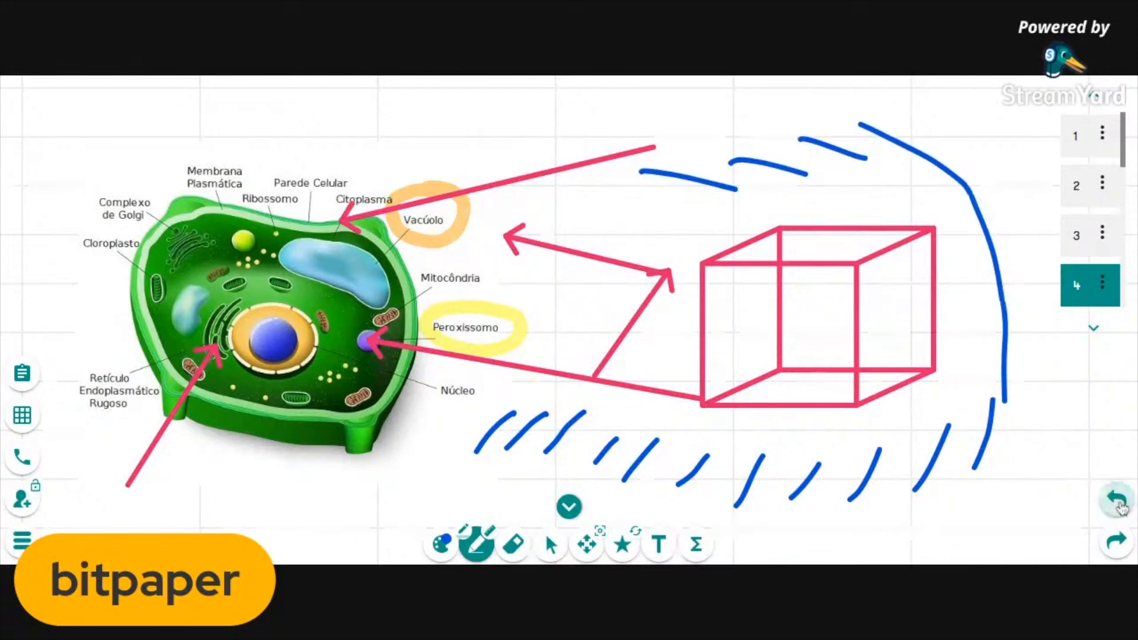
left_click(1117, 499)
left_click(1117, 499)
left_click(1116, 500)
left_click(1116, 499)
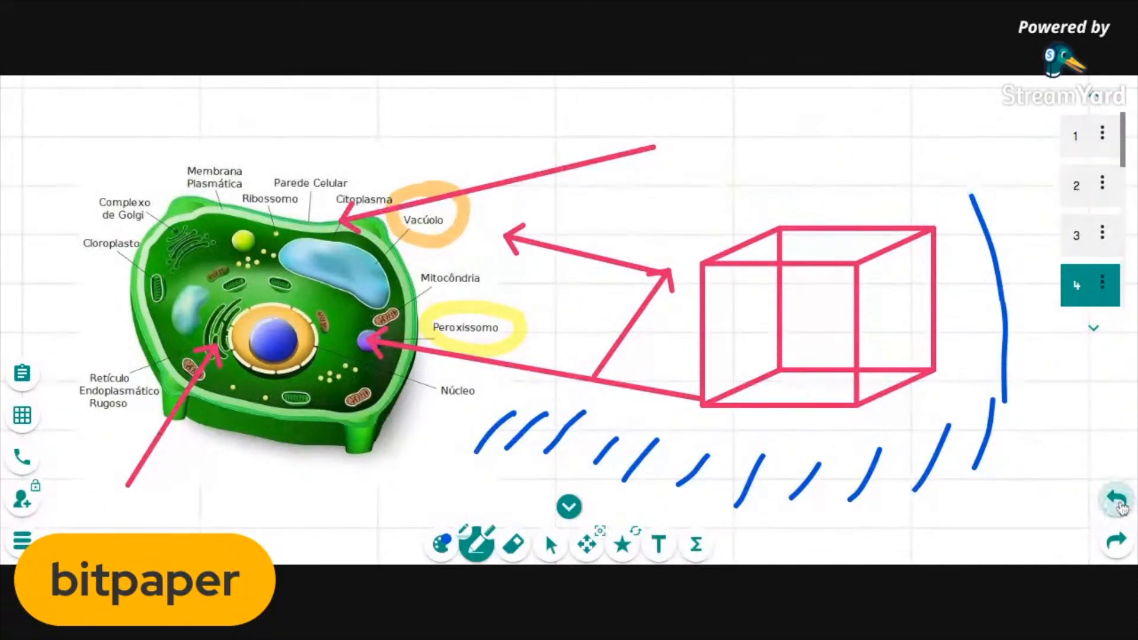
left_click(1116, 500)
left_click(1117, 500)
left_click(1116, 499)
left_click(1117, 499)
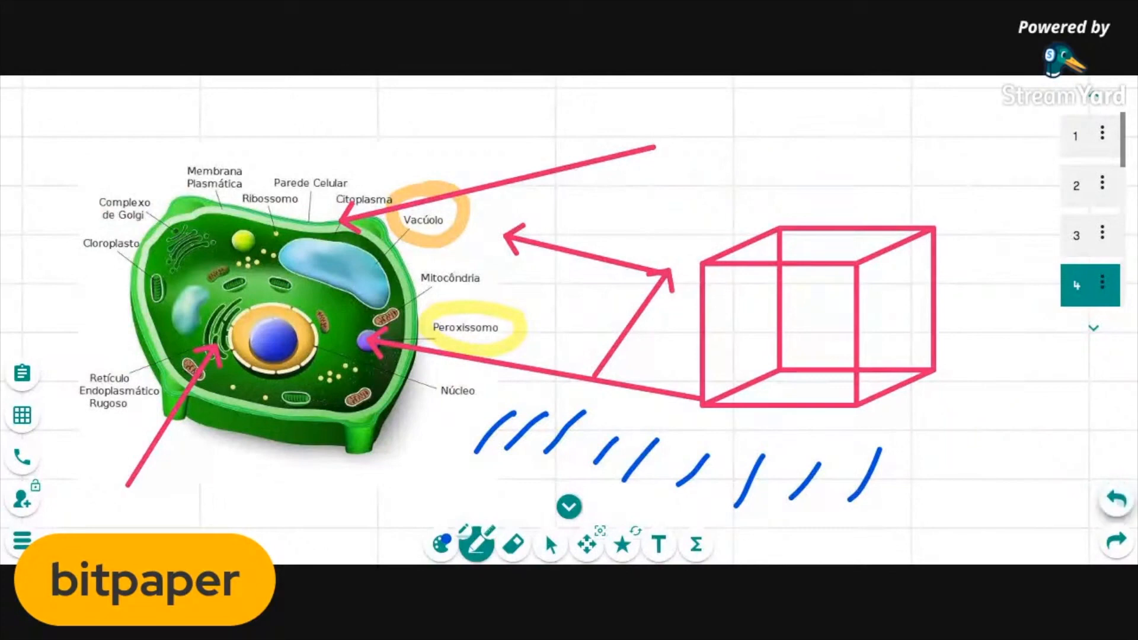
left_click(1116, 499)
left_click(1117, 500)
left_click(1116, 499)
left_click(1117, 499)
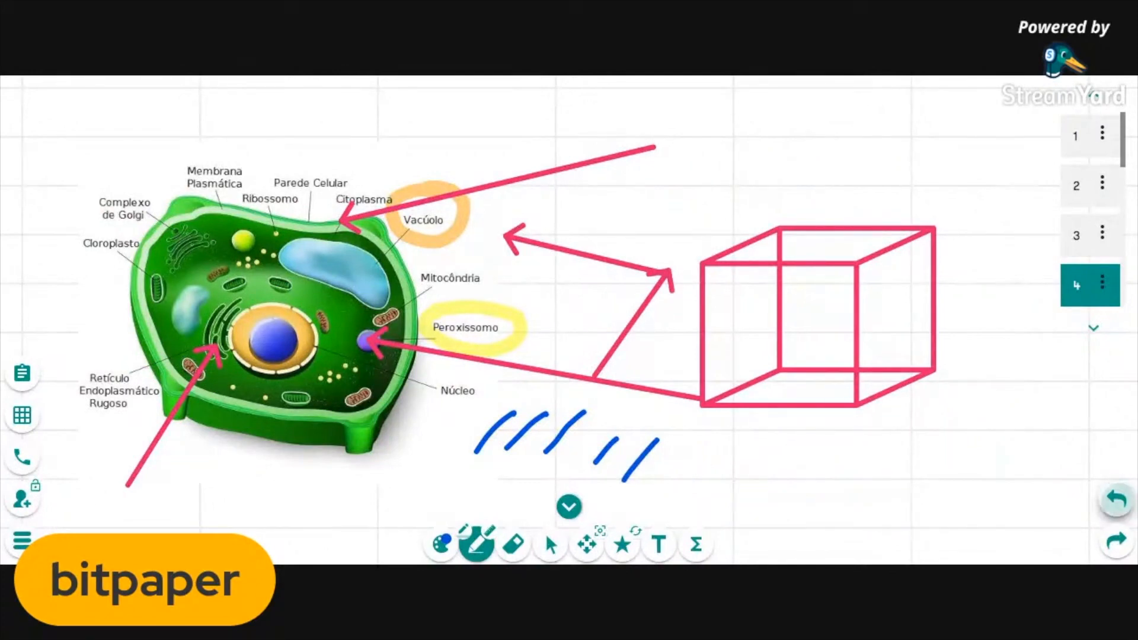
left_click(1116, 499)
left_click(1117, 500)
left_click(1117, 500)
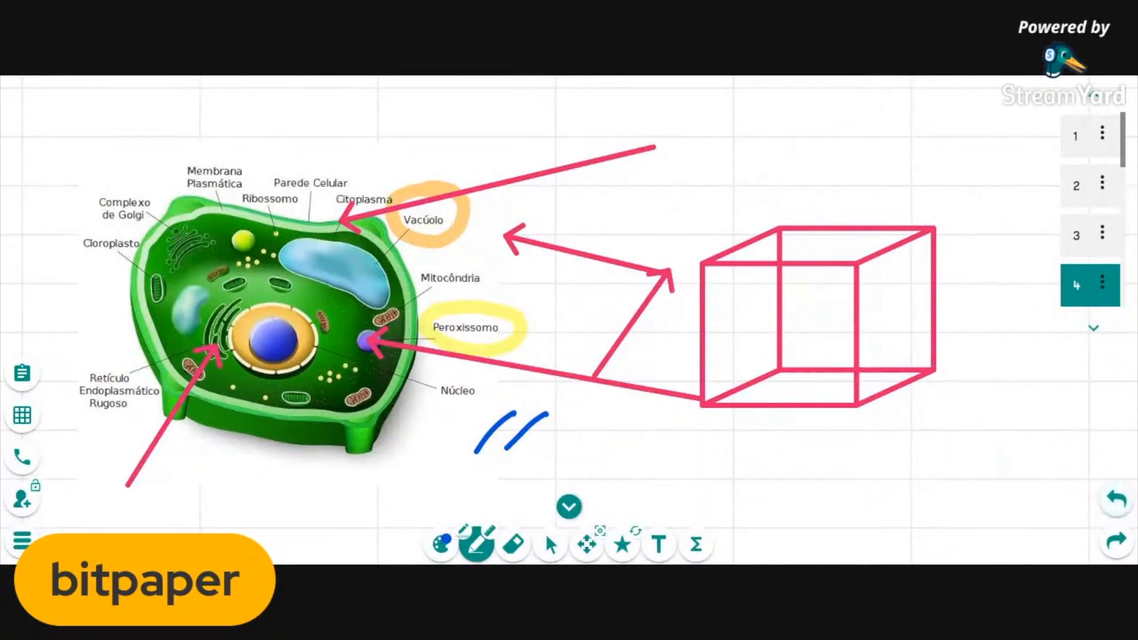
Step: Redo the undone blue strokes one by one until those around and above the cube are restored
left_click(1116, 540)
left_click(1116, 541)
left_click(1116, 540)
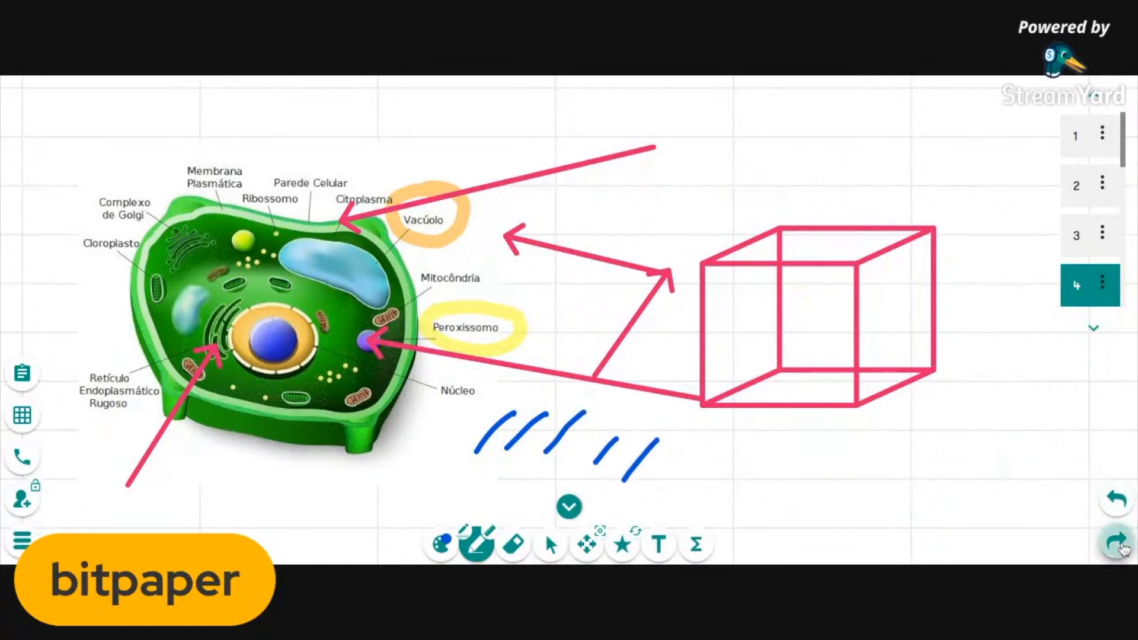
left_click(1116, 540)
left_click(1117, 541)
left_click(1117, 541)
left_click(1116, 540)
left_click(1116, 541)
left_click(1117, 540)
left_click(1116, 540)
left_click(1116, 540)
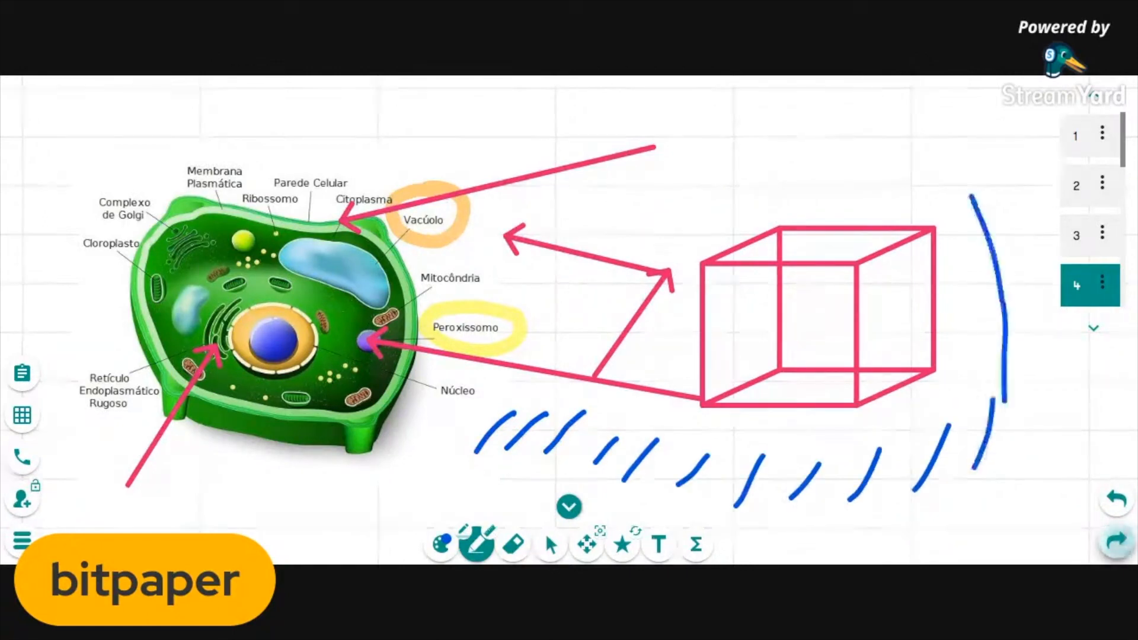
left_click(1116, 541)
left_click(1116, 540)
left_click(1117, 541)
left_click(1117, 541)
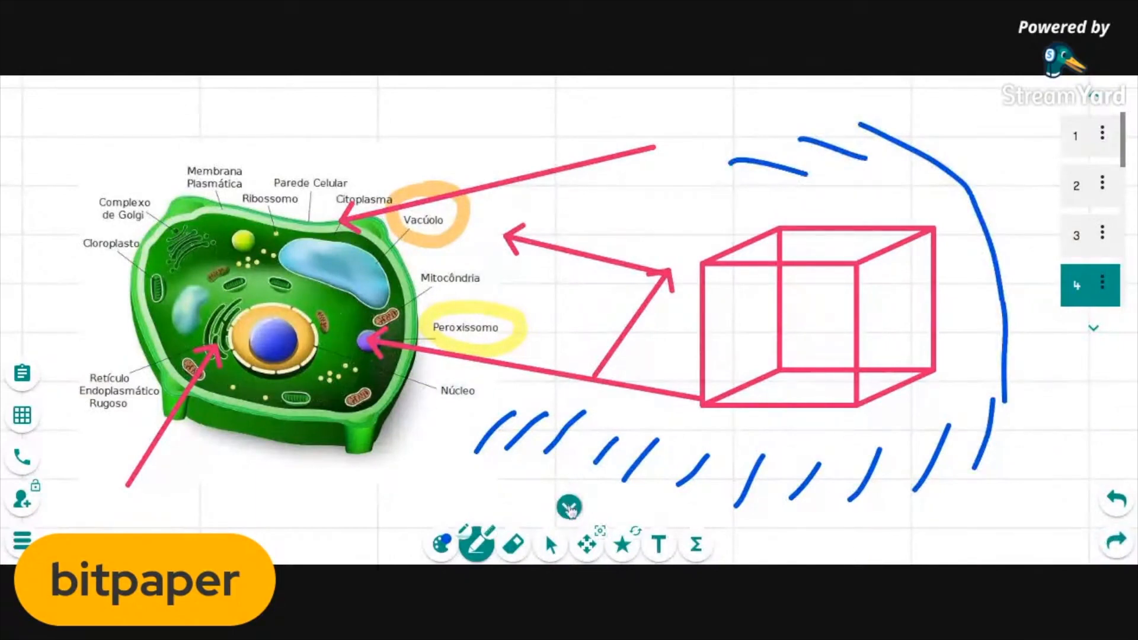
Step: Hide the drawing toolbar and show it again
left_click(569, 507)
left_click(569, 507)
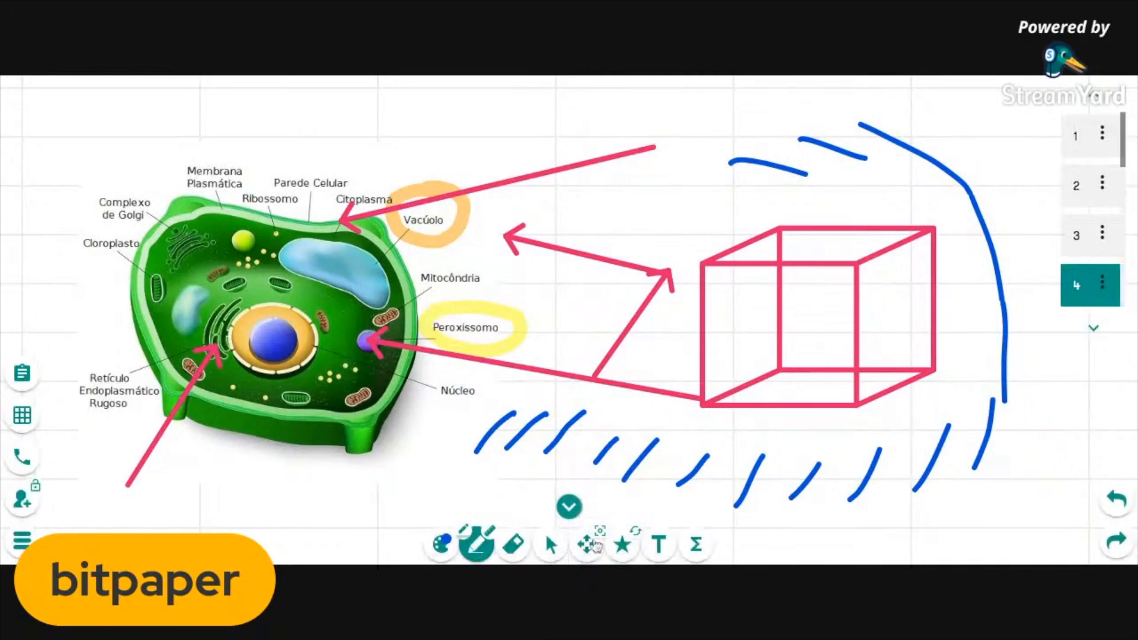